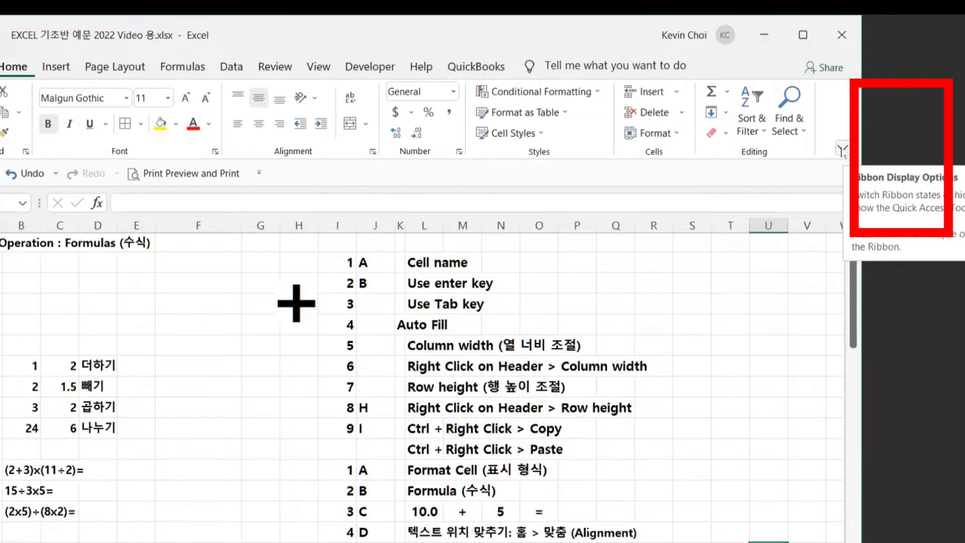
- Set the ribbon display option to Show tabs only
{"action": "left_click", "coordinate": [842, 150]}
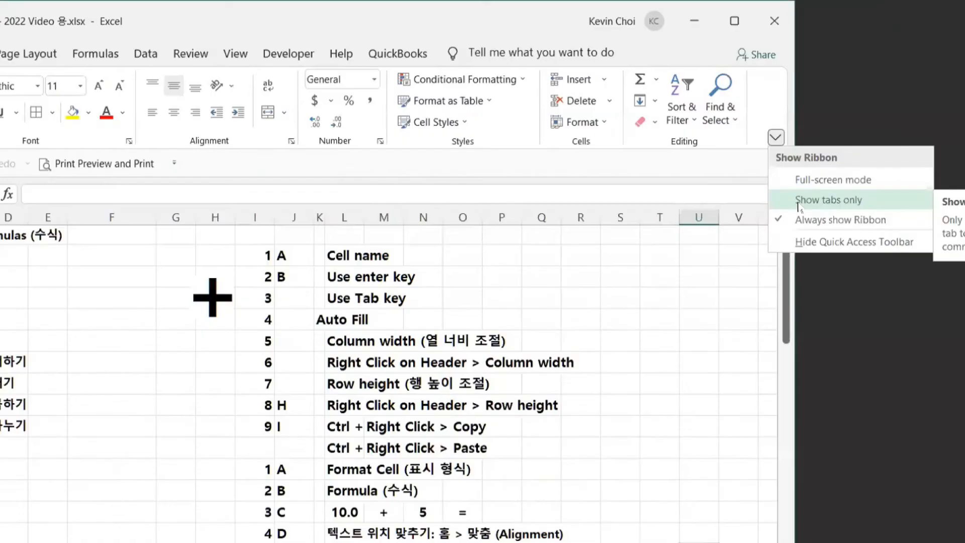
{"action": "left_click", "coordinate": [431, 327]}
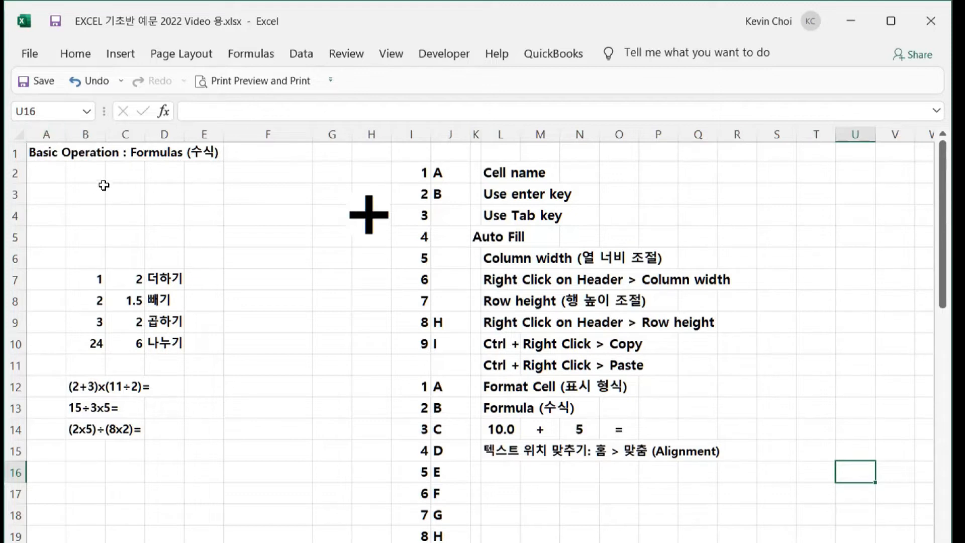
- Check the addresses of cells C3, E3, F4 and A1, then zoom the sheet to about 165%
{"action": "left_click", "coordinate": [129, 192]}
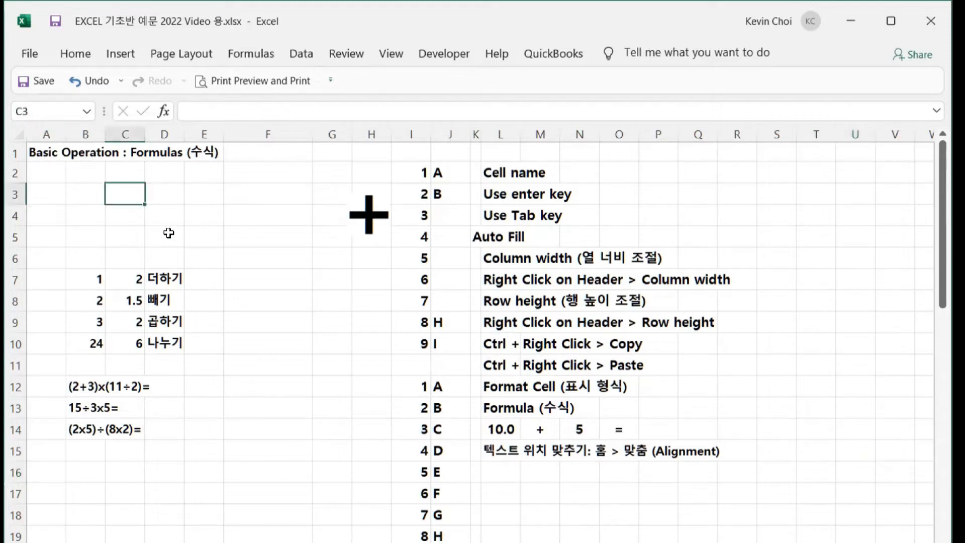
{"action": "left_click", "coordinate": [204, 192]}
{"action": "left_click", "coordinate": [248, 220]}
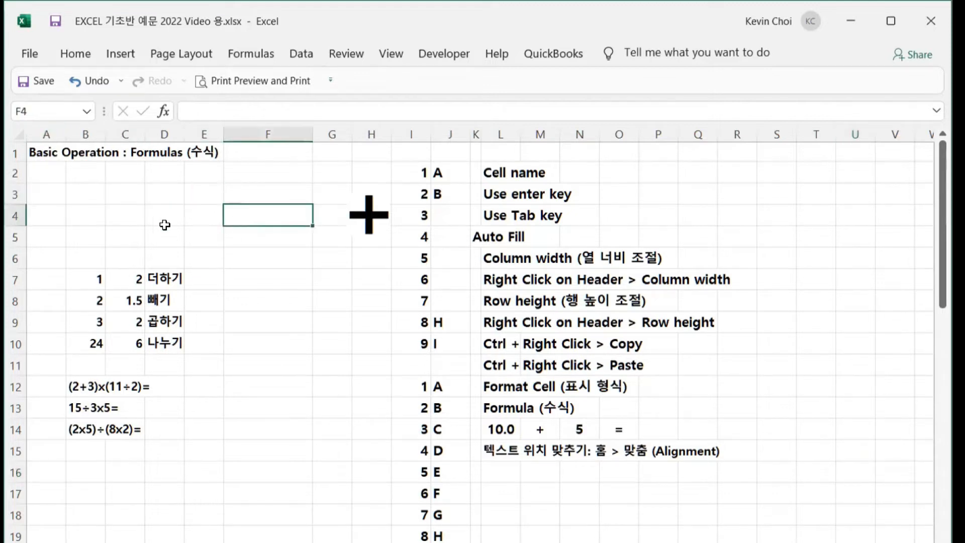
{"action": "left_click", "coordinate": [122, 192]}
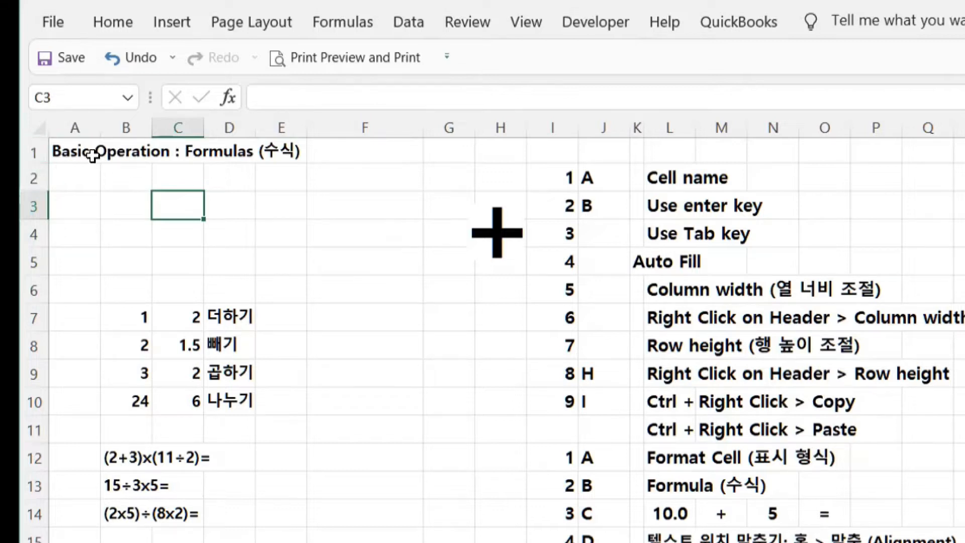
{"action": "left_click", "coordinate": [72, 155]}
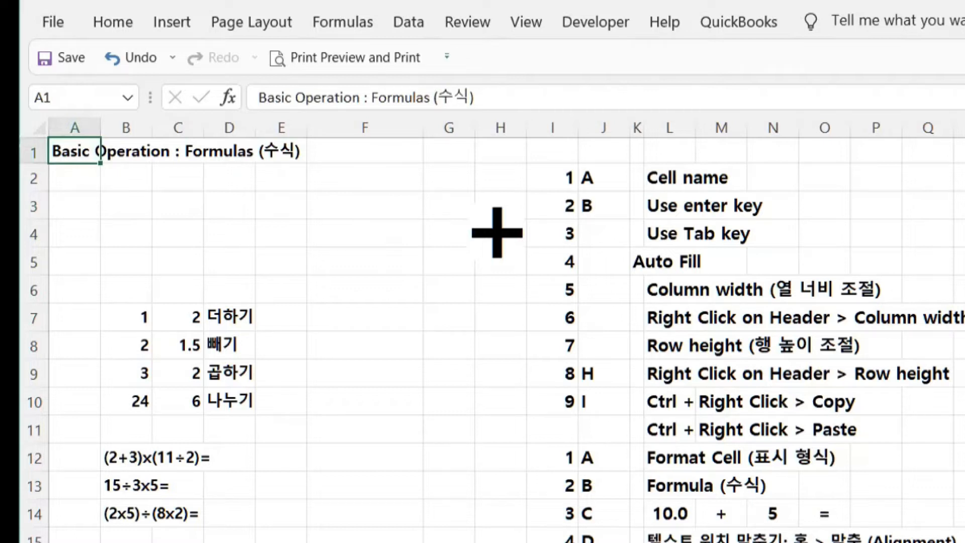
{"action": "scroll", "coordinate": [483, 327], "scroll_direction": "up", "scroll_amount": 4}
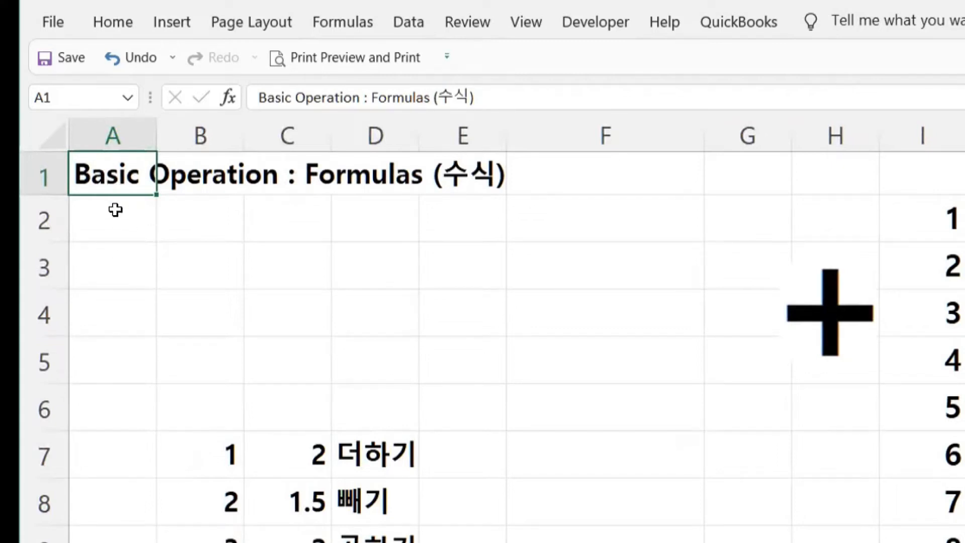
- View the addresses of A2 and C3 in the Name Box, then select cell B3
{"action": "left_click", "coordinate": [115, 227]}
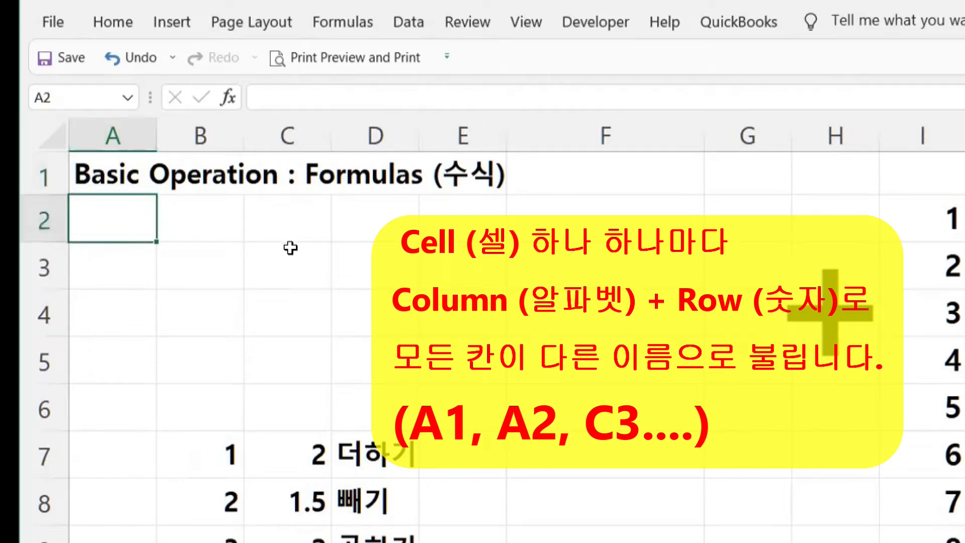
{"action": "left_click", "coordinate": [280, 268]}
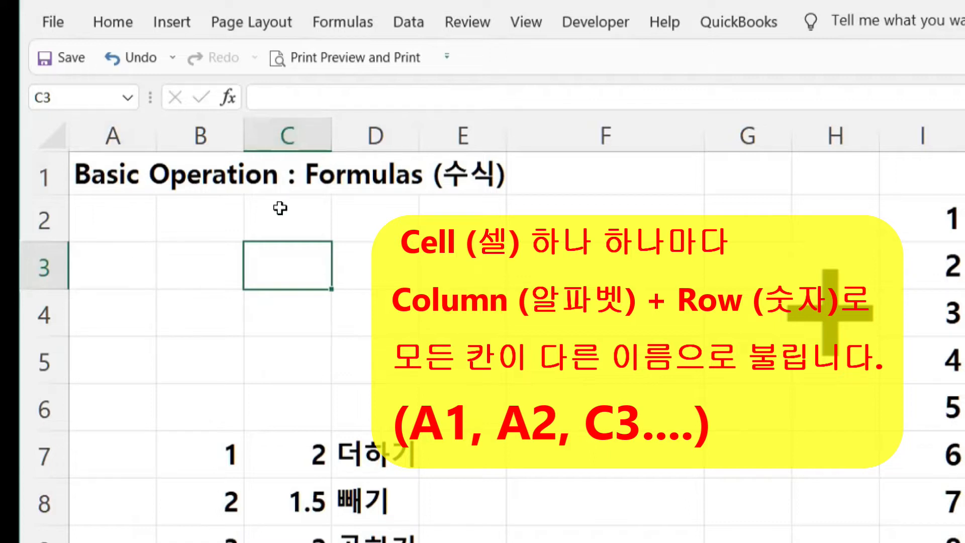
{"action": "left_click", "coordinate": [199, 262]}
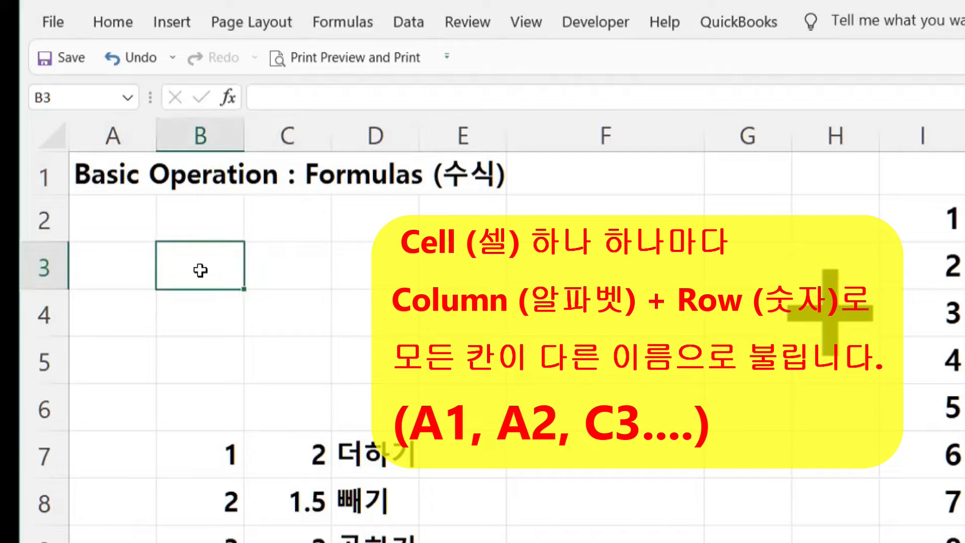
- Type ABC into B3, then practise moving right with Tab and down to B4 with Enter
{"action": "type", "text": "ABC"}
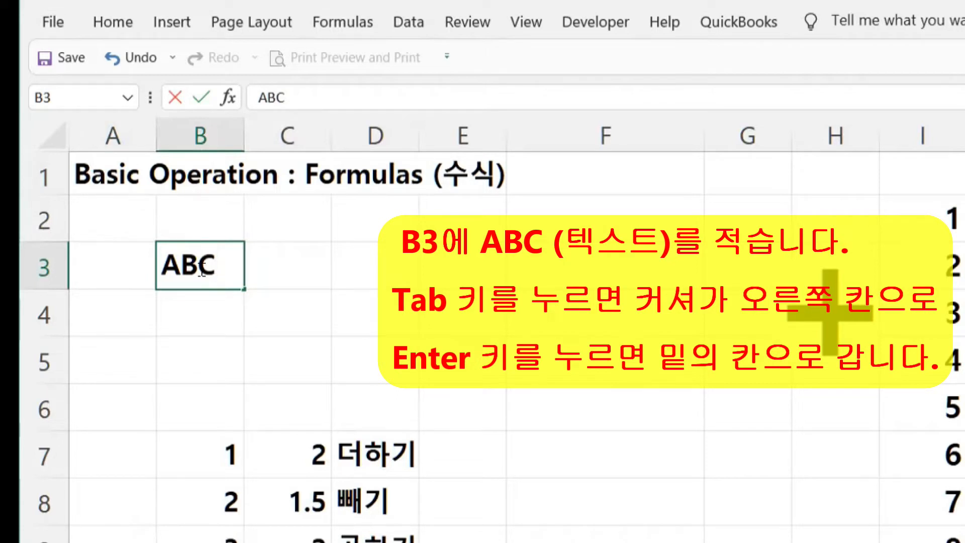
{"action": "key", "text": "Tab"}
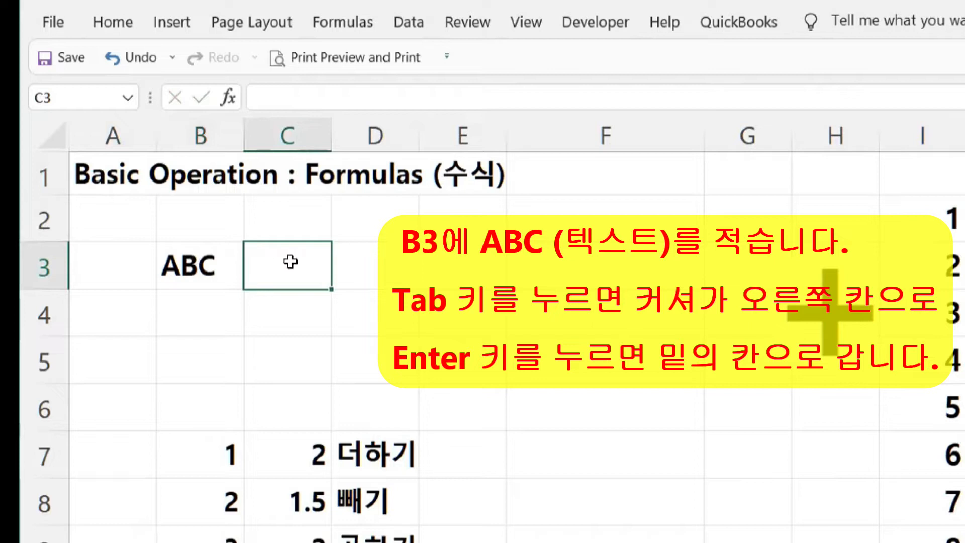
{"action": "left_click", "coordinate": [189, 264]}
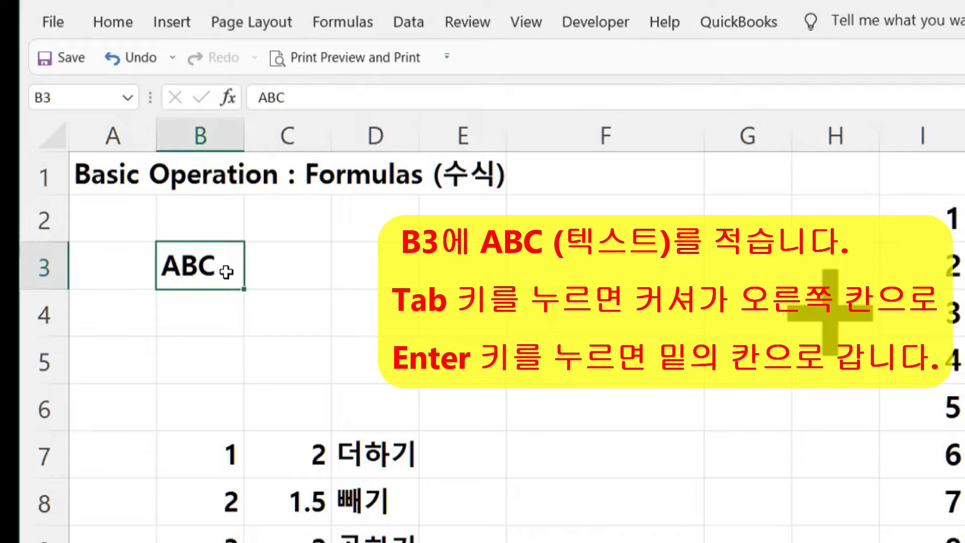
{"action": "key", "text": "Return"}
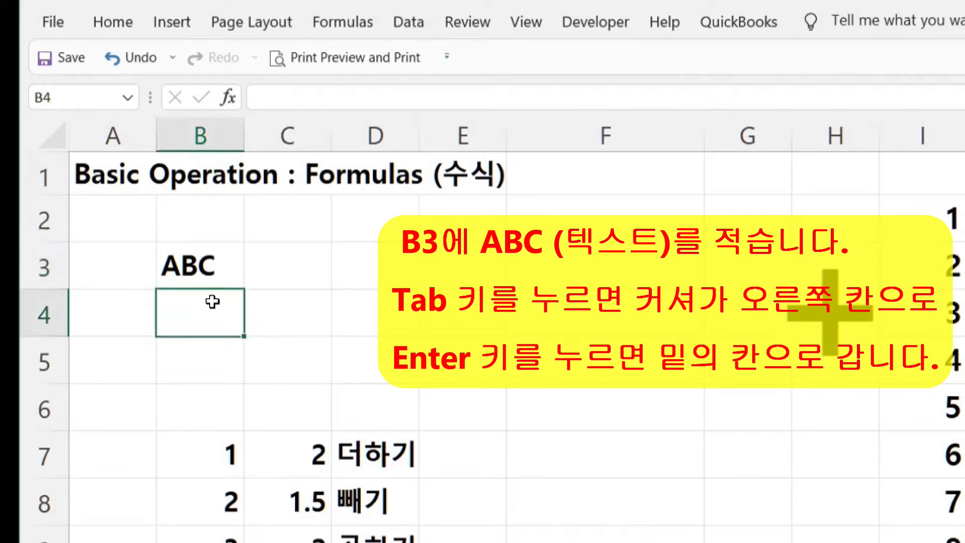
{"action": "left_click", "coordinate": [197, 265]}
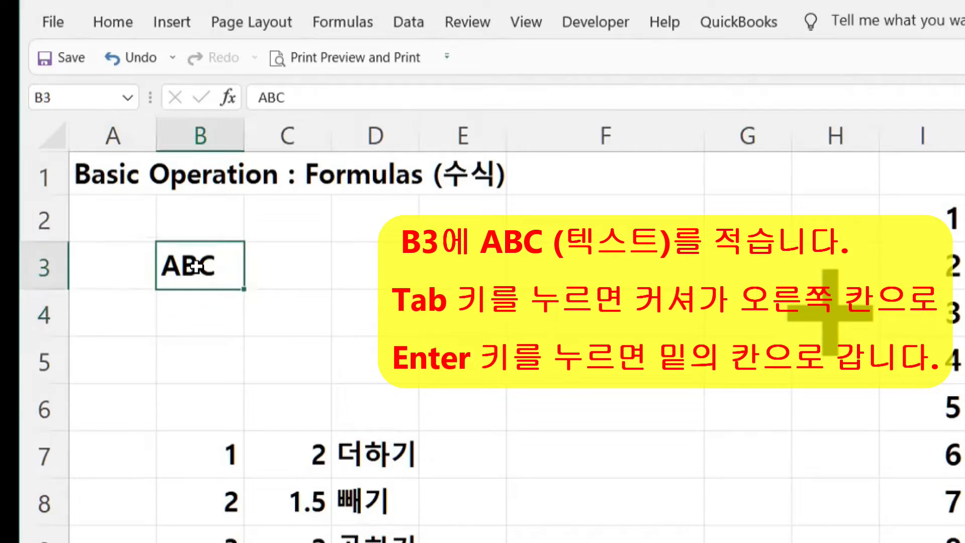
{"action": "key", "text": "Tab"}
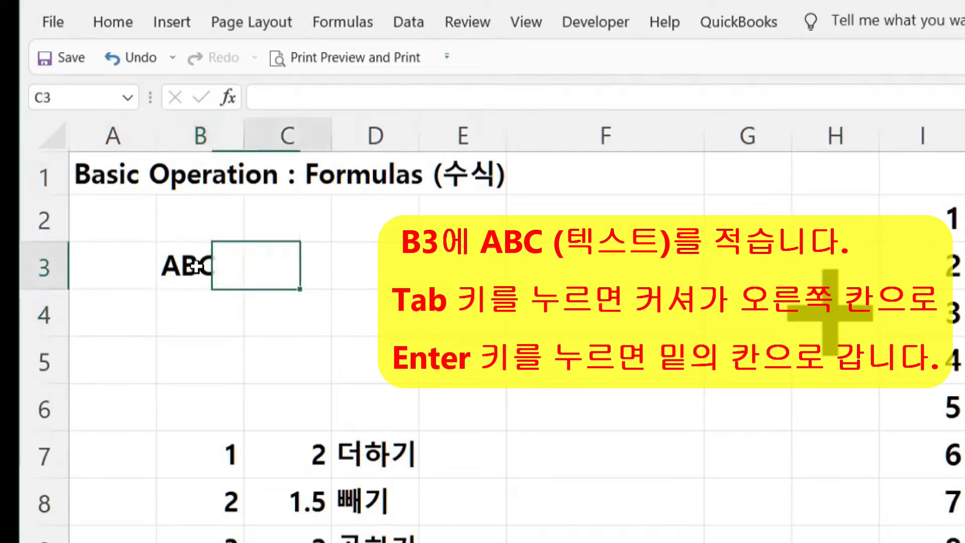
{"action": "left_click", "coordinate": [211, 270]}
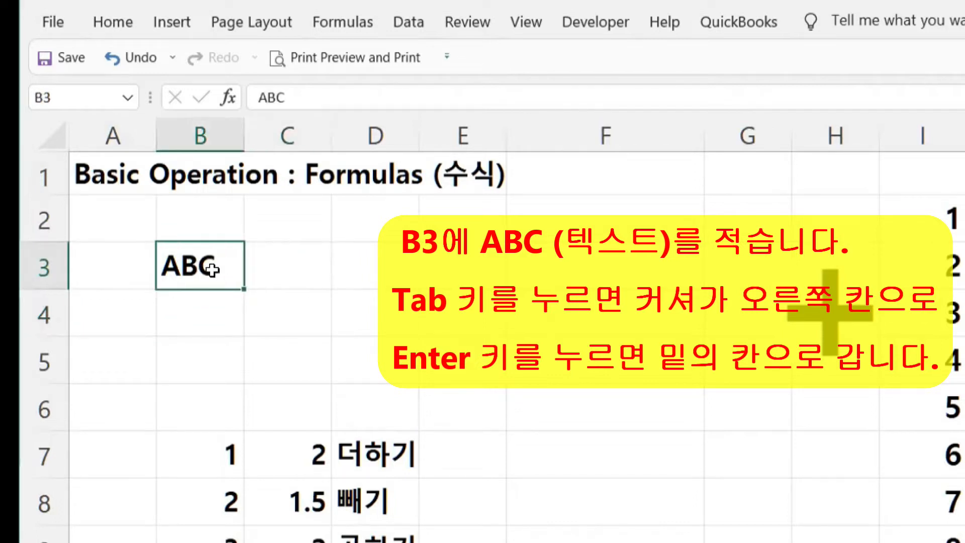
{"action": "key", "text": "Return"}
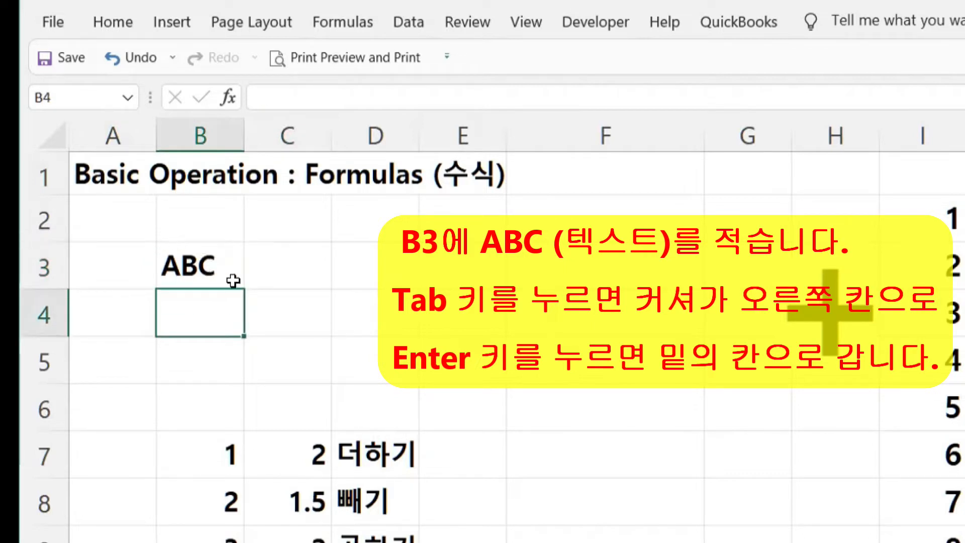
- Enter 123 in cell C3, then select B3:C3 to compare text and number alignment
{"action": "left_click", "coordinate": [283, 262]}
{"action": "type", "text": "1"}
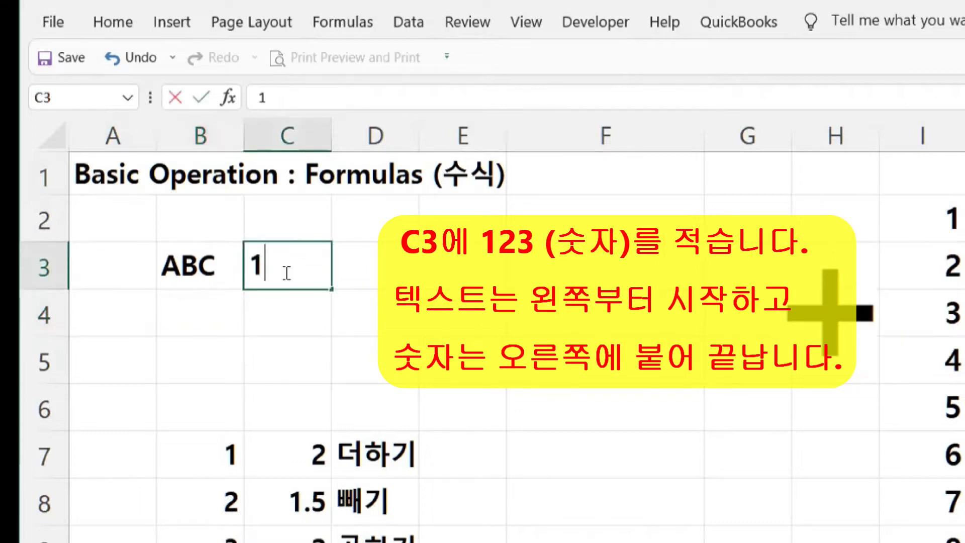
{"action": "type", "text": "23"}
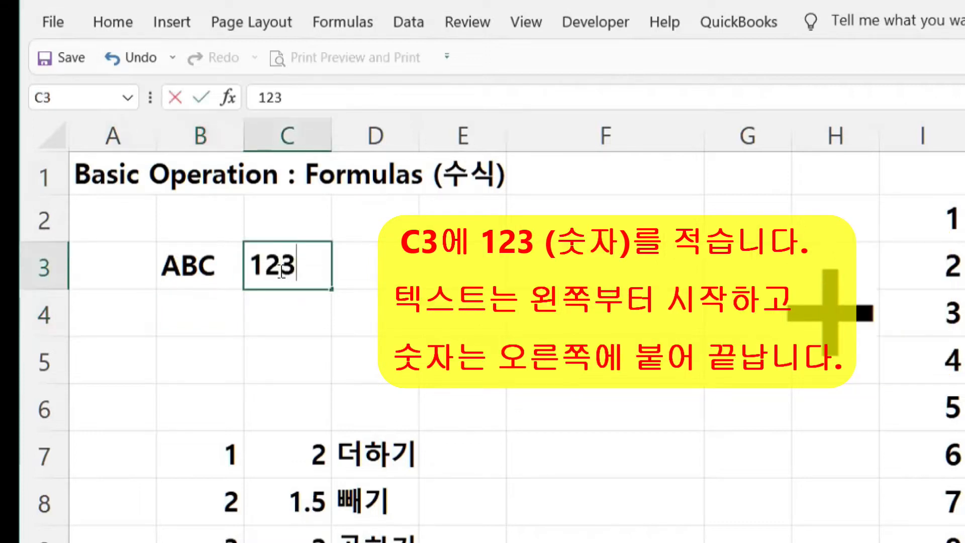
{"action": "key", "text": "Return"}
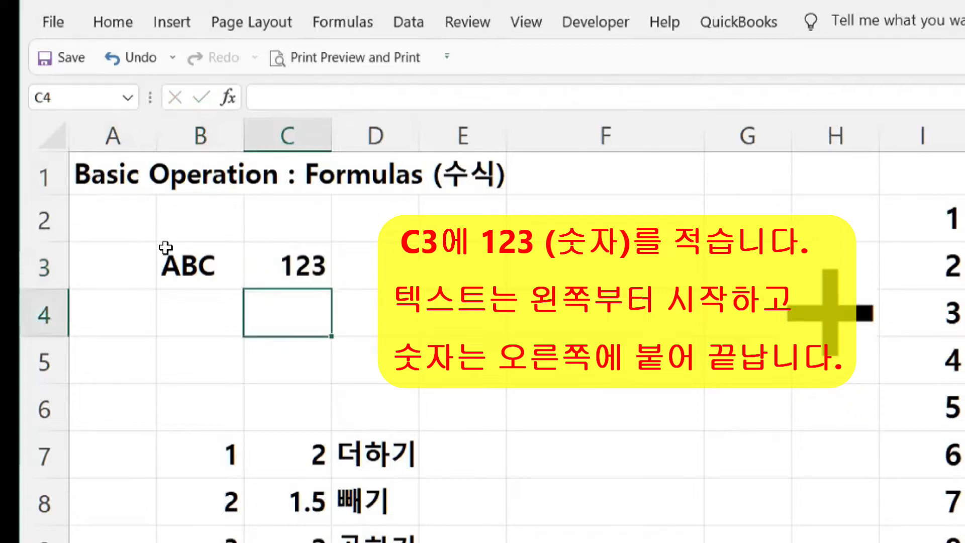
{"action": "left_click_drag", "start_coordinate": [166, 249], "coordinate": [285, 268]}
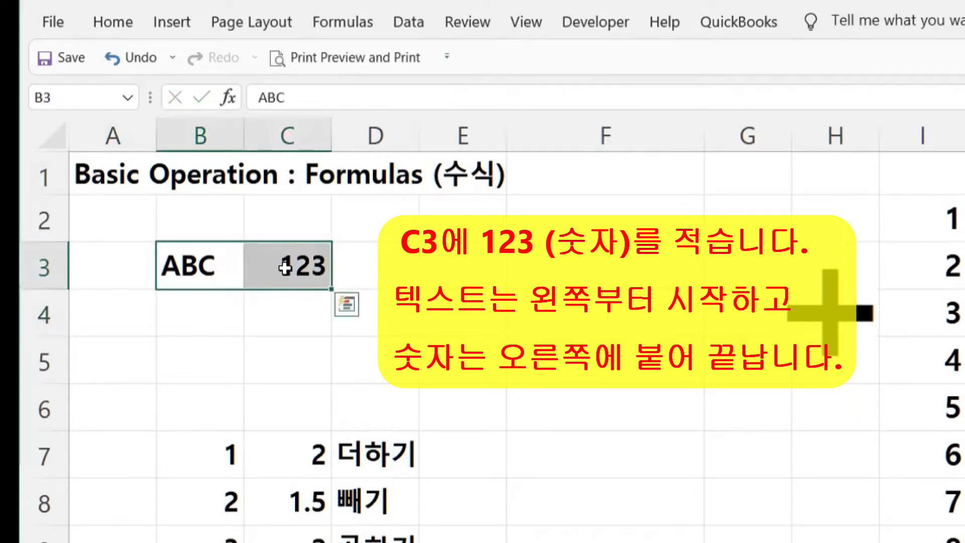
{"action": "left_click", "coordinate": [498, 258]}
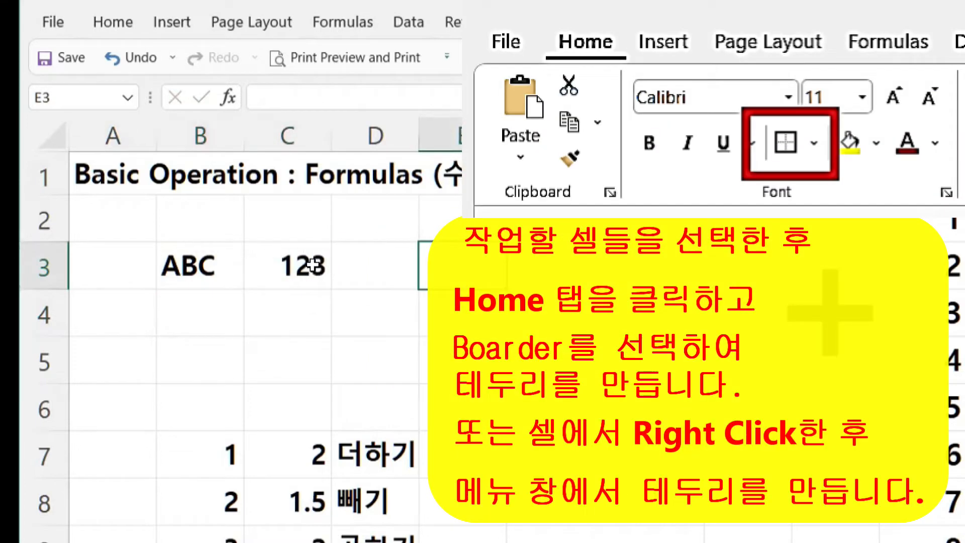
- Apply All Borders to cells B3:C3 from the Home Borders dropdown
{"action": "left_click_drag", "start_coordinate": [181, 263], "coordinate": [274, 266]}
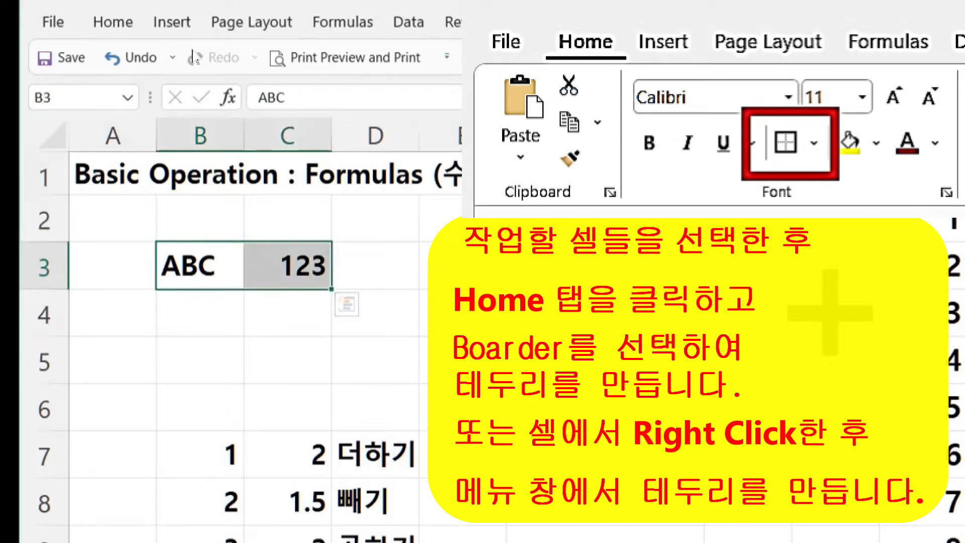
{"action": "left_click", "coordinate": [114, 31]}
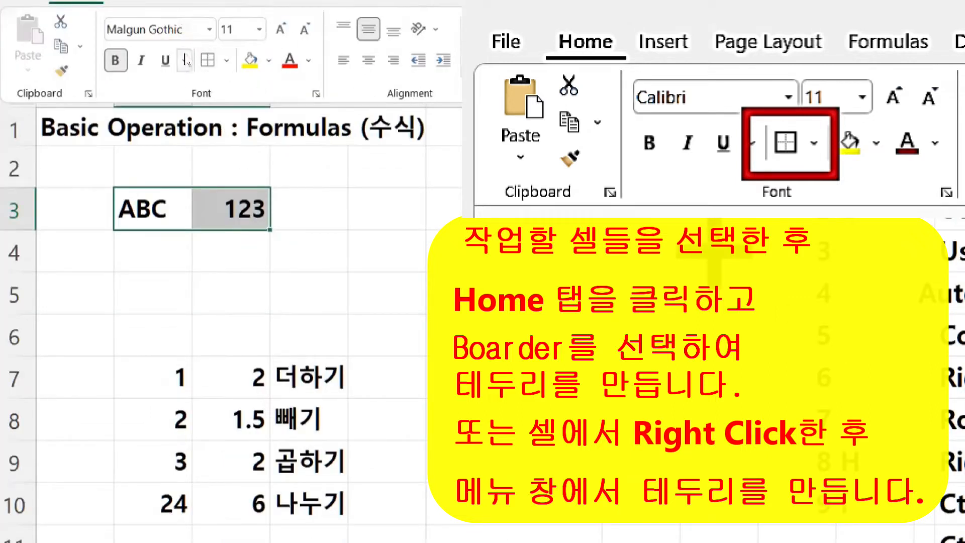
{"action": "left_click", "coordinate": [227, 62]}
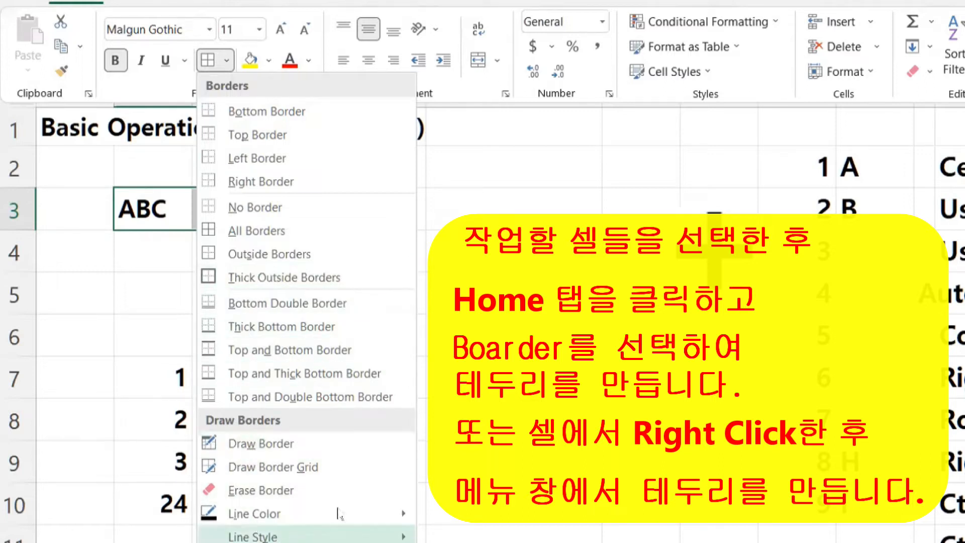
{"action": "left_click", "coordinate": [212, 232]}
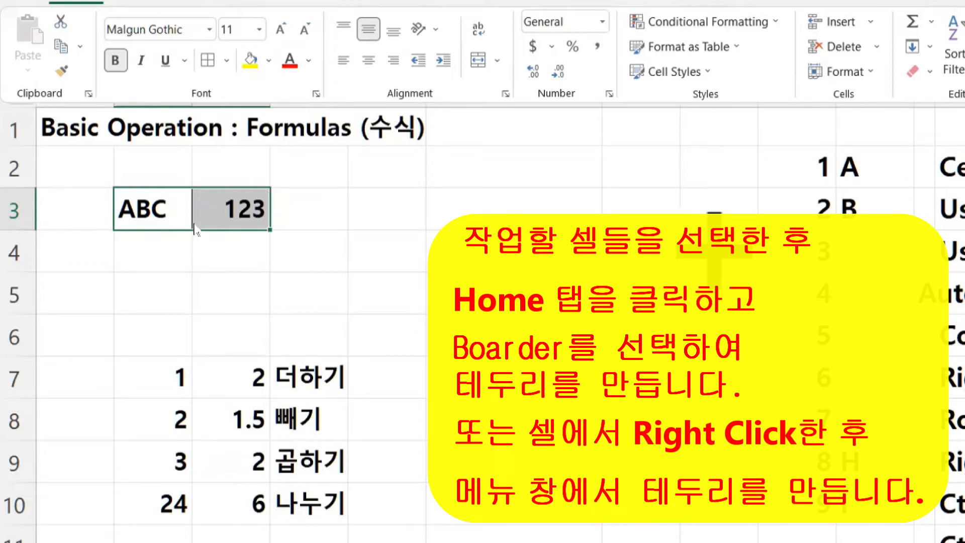
{"action": "left_click", "coordinate": [403, 276]}
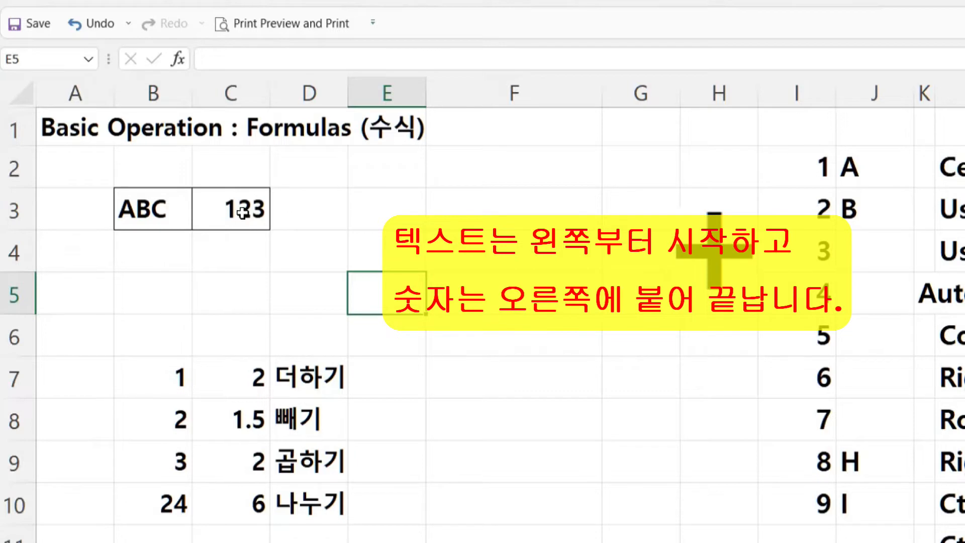
- Type the long text abcdefgh into cell B4 beneath ABC
{"action": "left_click", "coordinate": [135, 210]}
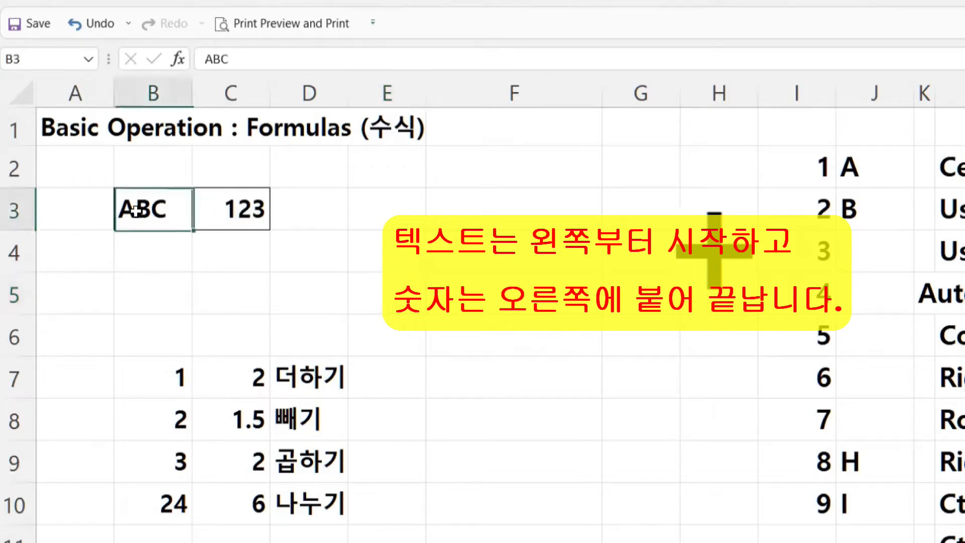
{"action": "left_click", "coordinate": [145, 250]}
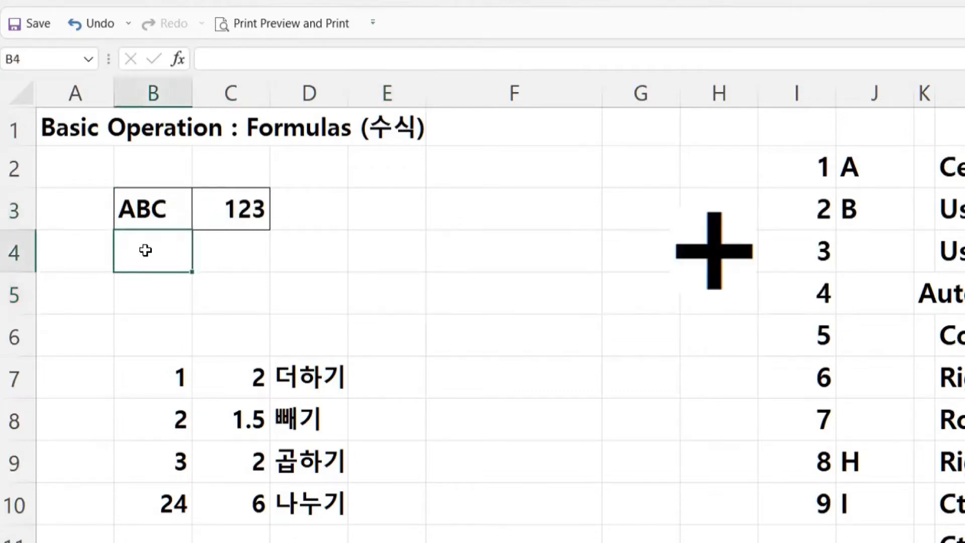
{"action": "type", "text": "abcdef"}
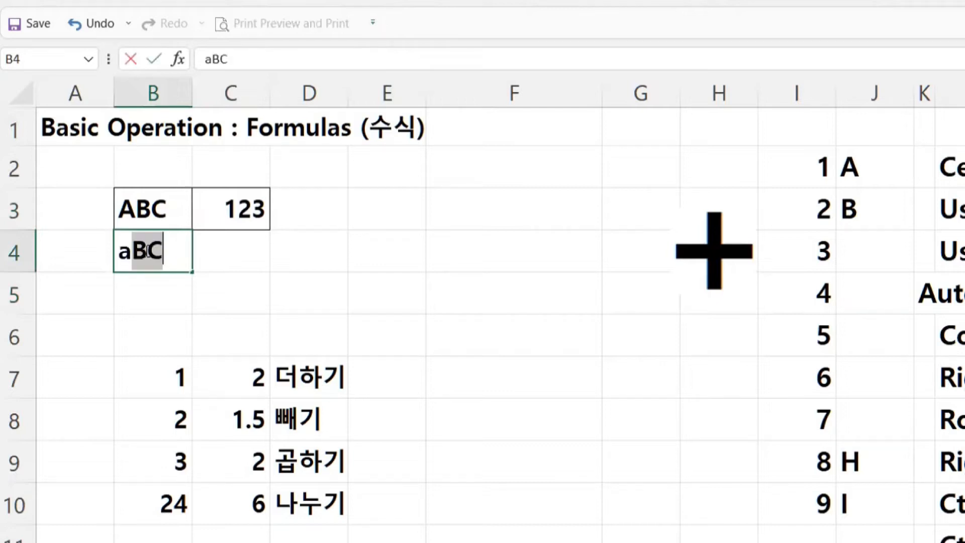
{"action": "type", "text": "g"}
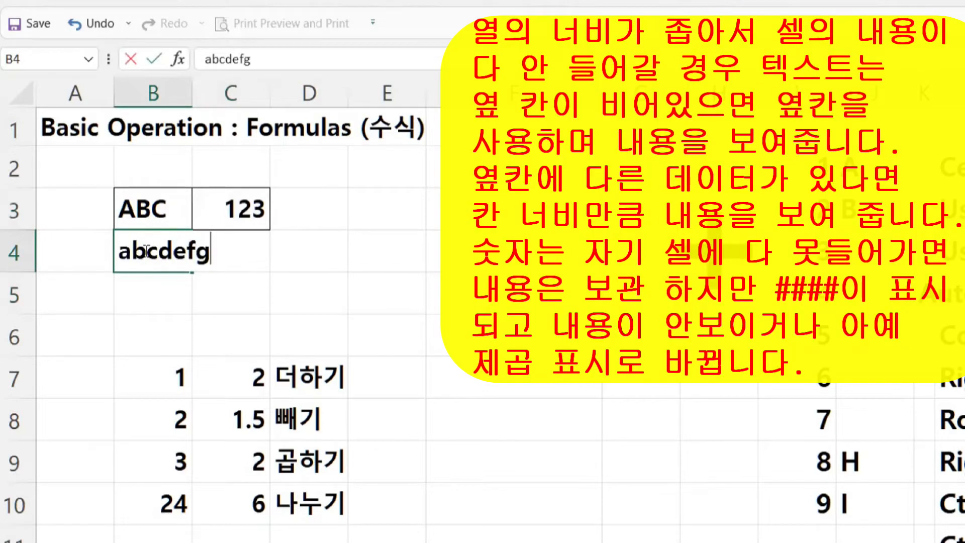
{"action": "type", "text": "h"}
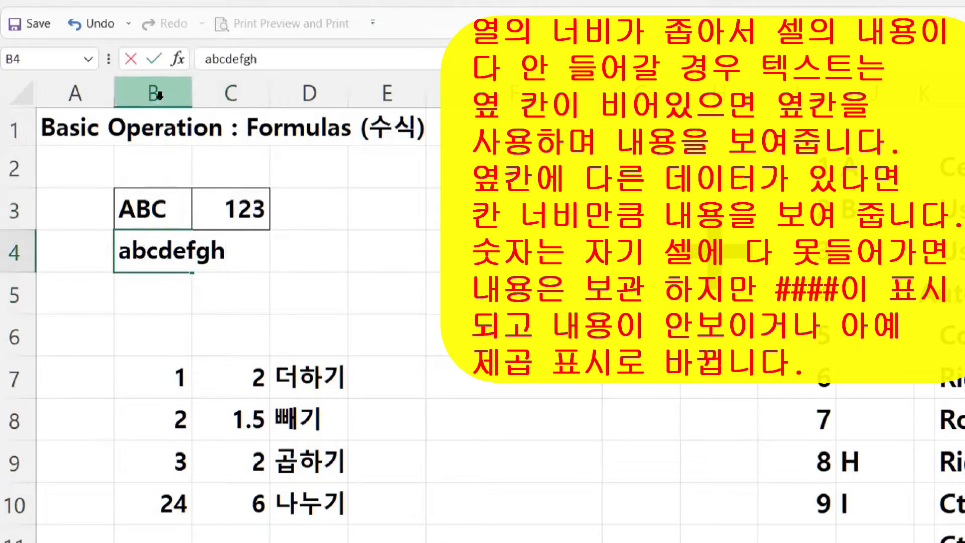
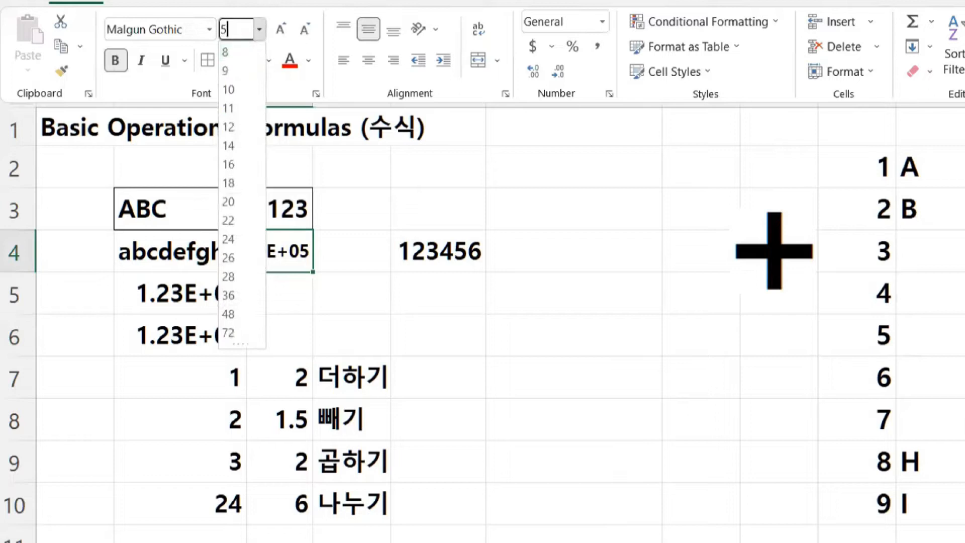
- Set C4 to font size 5 so 123456 shows in full, then select cell B5
{"action": "key", "text": "Return"}
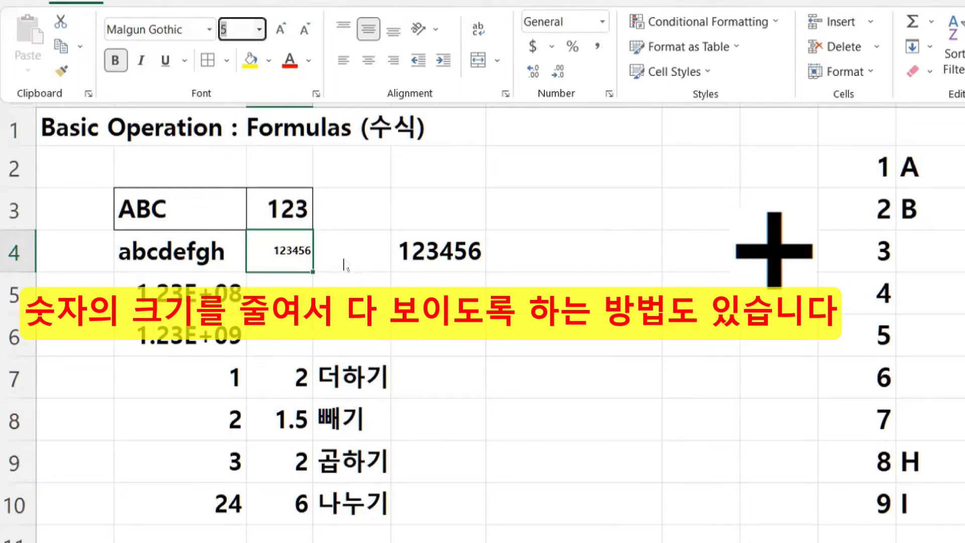
{"action": "left_click", "coordinate": [179, 294]}
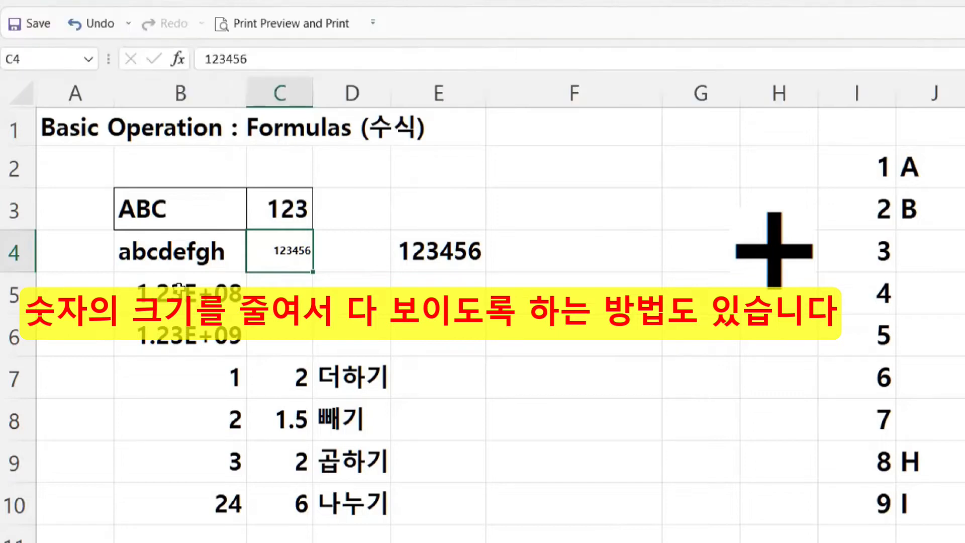
{"action": "left_click", "coordinate": [178, 294]}
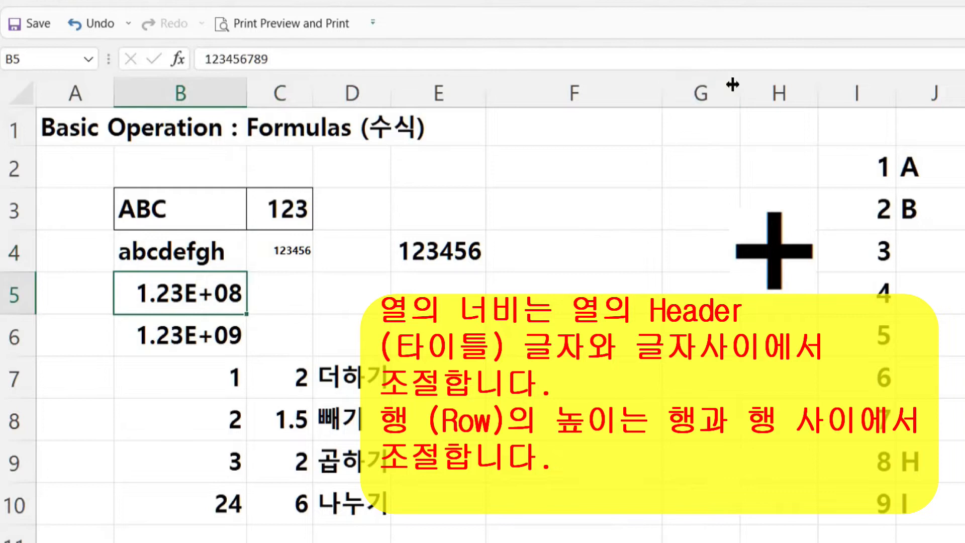
- Narrow column G, widen F to about 17 characters, narrow E to about 13, and heighten row 3
{"action": "left_click_drag", "start_coordinate": [732, 84], "coordinate": [573, 90]}
{"action": "left_click_drag", "start_coordinate": [638, 89], "coordinate": [699, 89]}
{"action": "left_click_drag", "start_coordinate": [485, 93], "coordinate": [640, 86]}
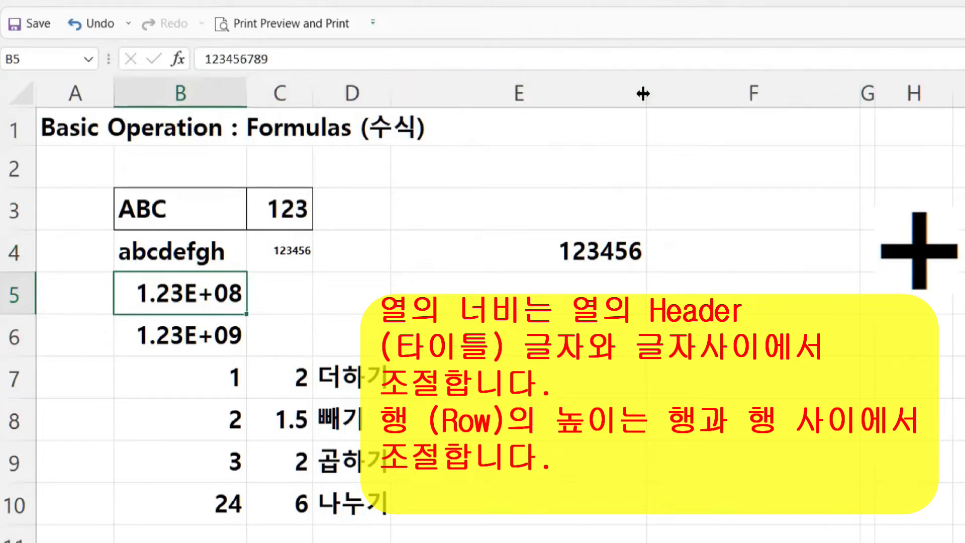
{"action": "key", "text": "ctrl"}
{"action": "key", "text": "ctrl"}
{"action": "mouse_move", "coordinate": [643, 92]}
{"action": "left_mouse_down"}
{"action": "mouse_move", "coordinate": [548, 93]}
{"action": "mouse_move", "coordinate": [639, 91]}
{"action": "left_mouse_up"}
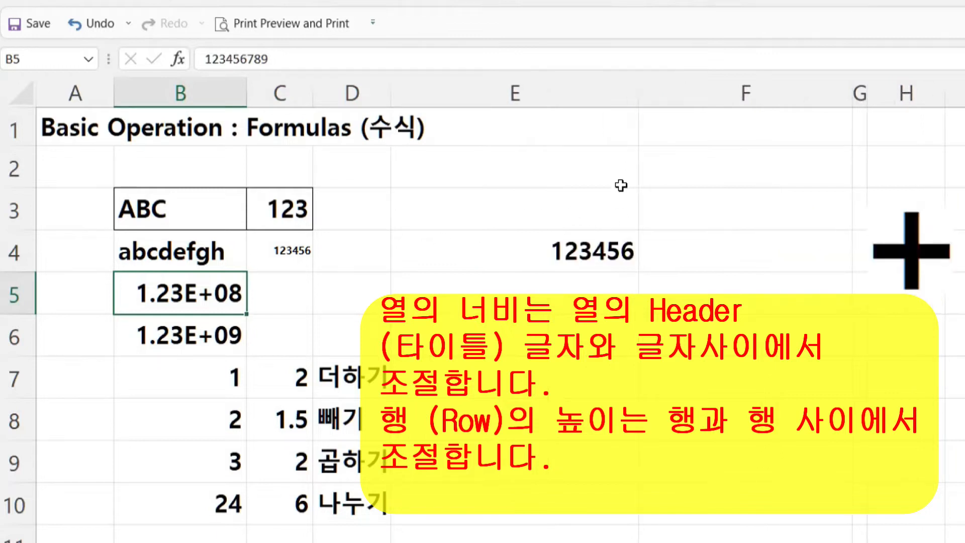
{"action": "left_click_drag", "start_coordinate": [637, 92], "coordinate": [556, 92]}
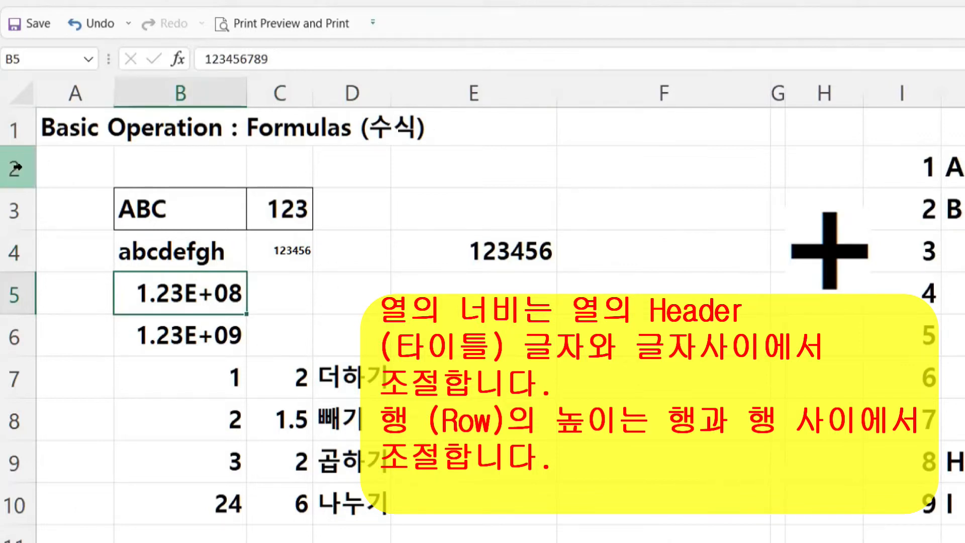
{"action": "left_click", "coordinate": [15, 208]}
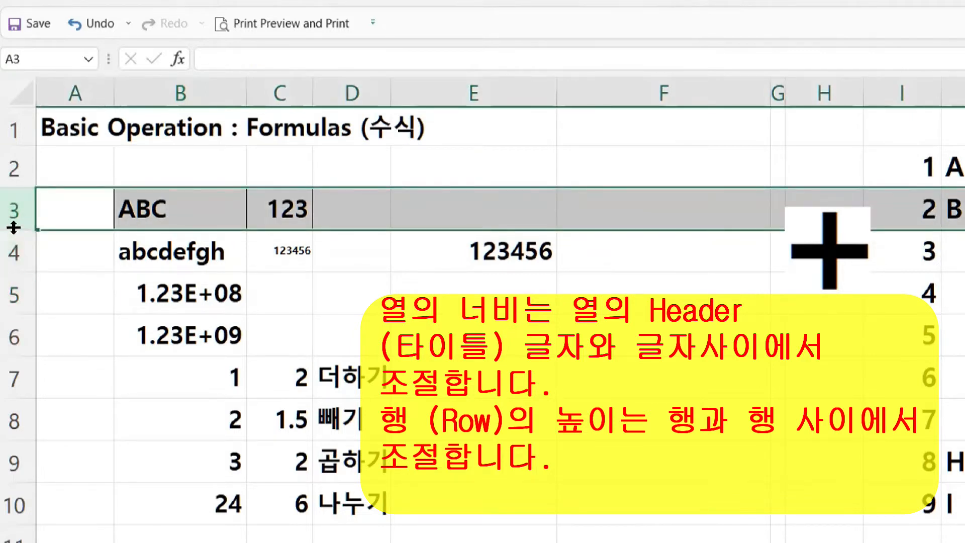
{"action": "mouse_move", "coordinate": [14, 228]}
{"action": "left_mouse_down"}
{"action": "mouse_move", "coordinate": [15, 270]}
{"action": "mouse_move", "coordinate": [15, 219]}
{"action": "mouse_move", "coordinate": [23, 237]}
{"action": "left_mouse_up"}
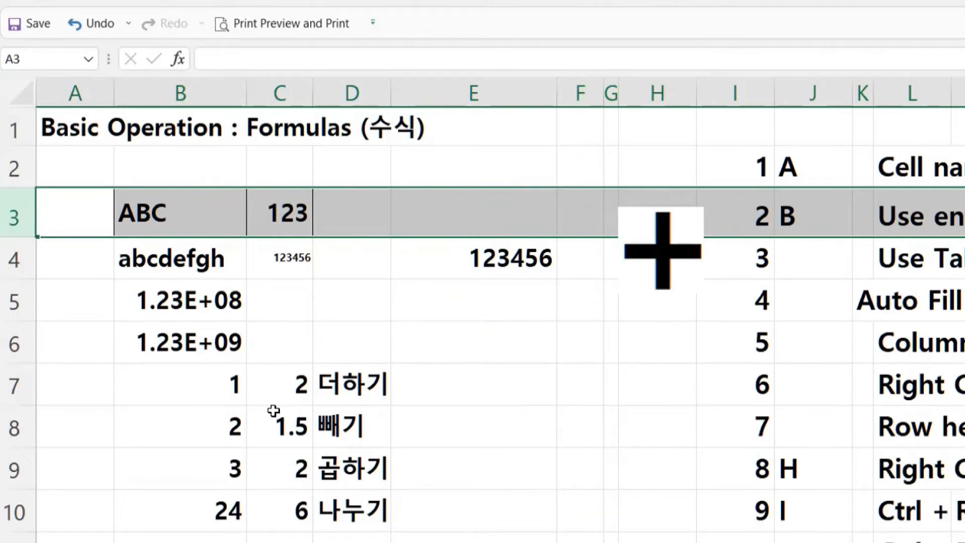
- Enter 1 in E4 and 2 in E5
{"action": "left_click", "coordinate": [490, 257]}
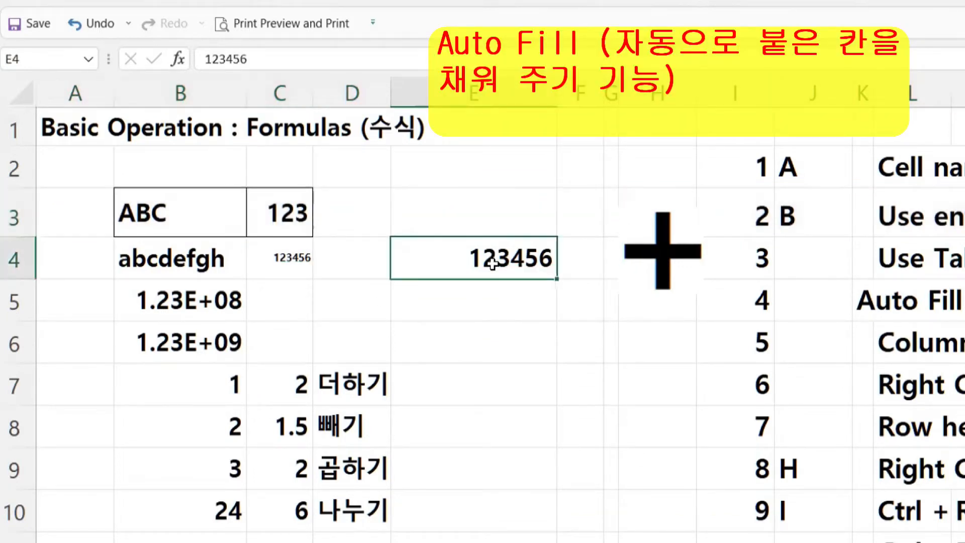
{"action": "type", "text": "1"}
{"action": "key", "text": "Return"}
{"action": "type", "text": "2"}
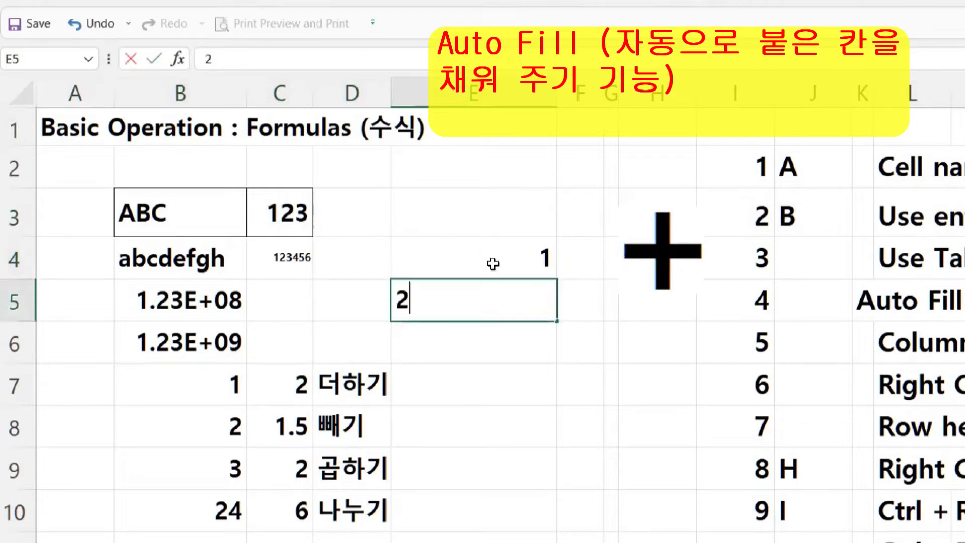
{"action": "key", "text": "Return"}
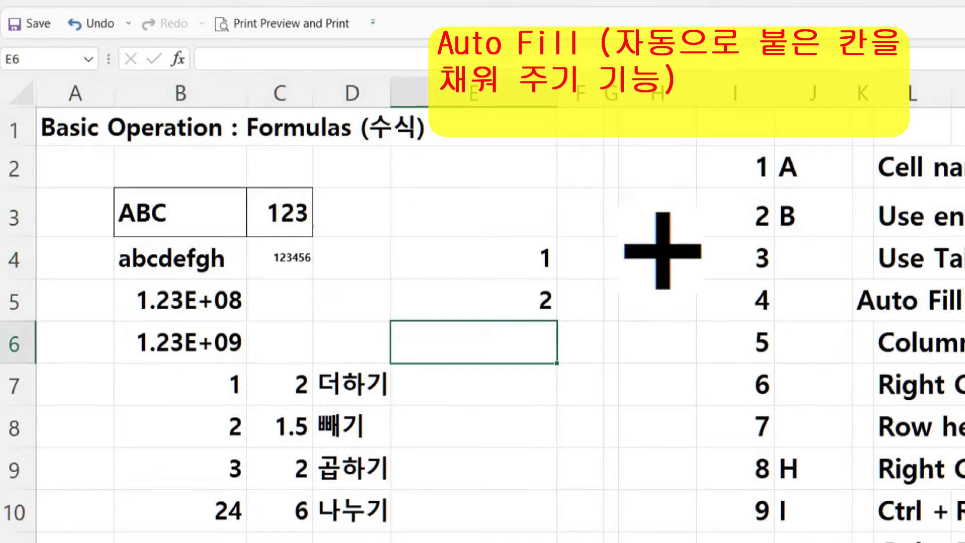
- Select E4:E5 and drag the fill handle down to continue the series 1 through 7
{"action": "left_click", "coordinate": [518, 244]}
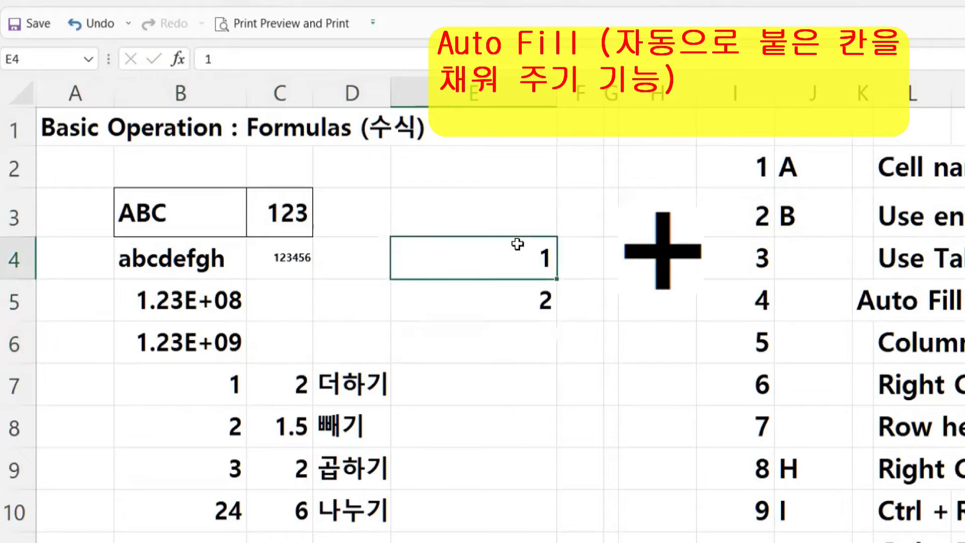
{"action": "left_click_drag", "start_coordinate": [515, 269], "coordinate": [520, 298]}
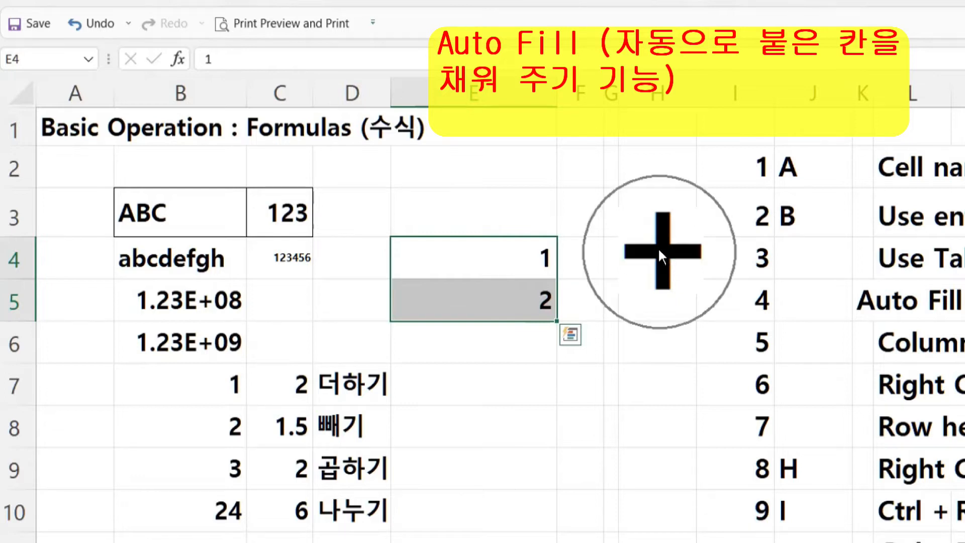
{"action": "mouse_move", "coordinate": [659, 247]}
{"action": "left_mouse_down"}
{"action": "mouse_move", "coordinate": [649, 309]}
{"action": "mouse_move", "coordinate": [549, 319]}
{"action": "mouse_move", "coordinate": [595, 320]}
{"action": "mouse_move", "coordinate": [647, 244]}
{"action": "left_mouse_up"}
{"action": "left_click_drag", "start_coordinate": [527, 262], "coordinate": [524, 302]}
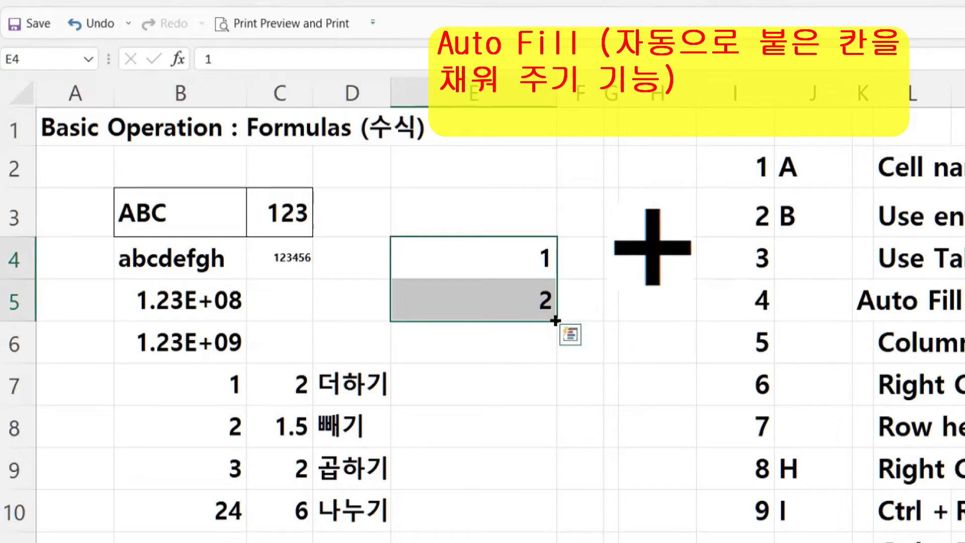
{"action": "left_click_drag", "start_coordinate": [555, 321], "coordinate": [557, 539]}
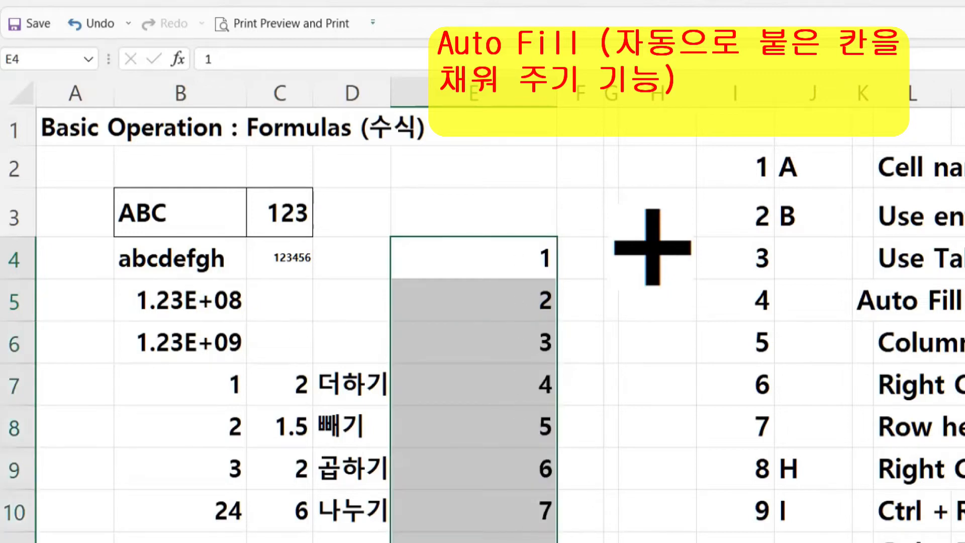
- Enter Monday in E4 and fill Tuesday through Sunday down to E10
{"action": "left_click", "coordinate": [521, 264]}
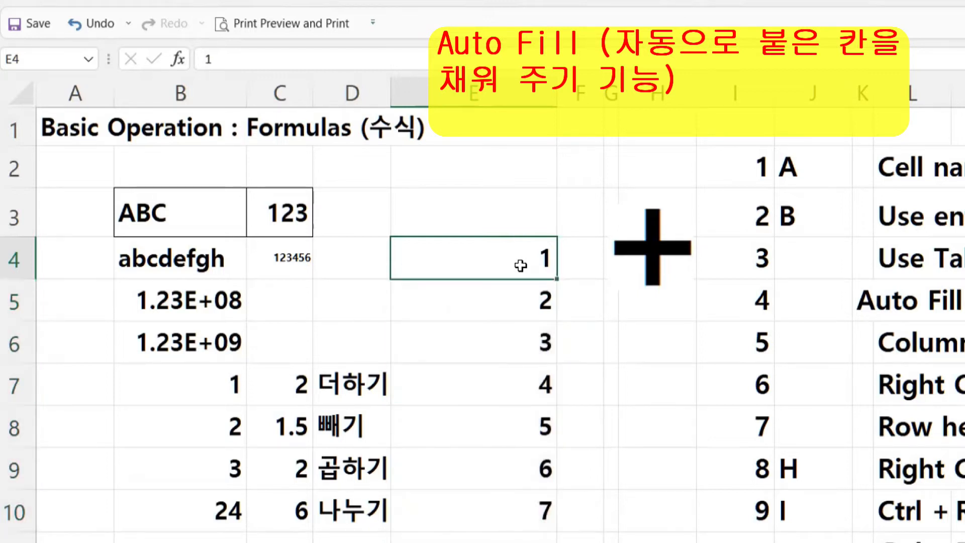
{"action": "type", "text": "Monday"}
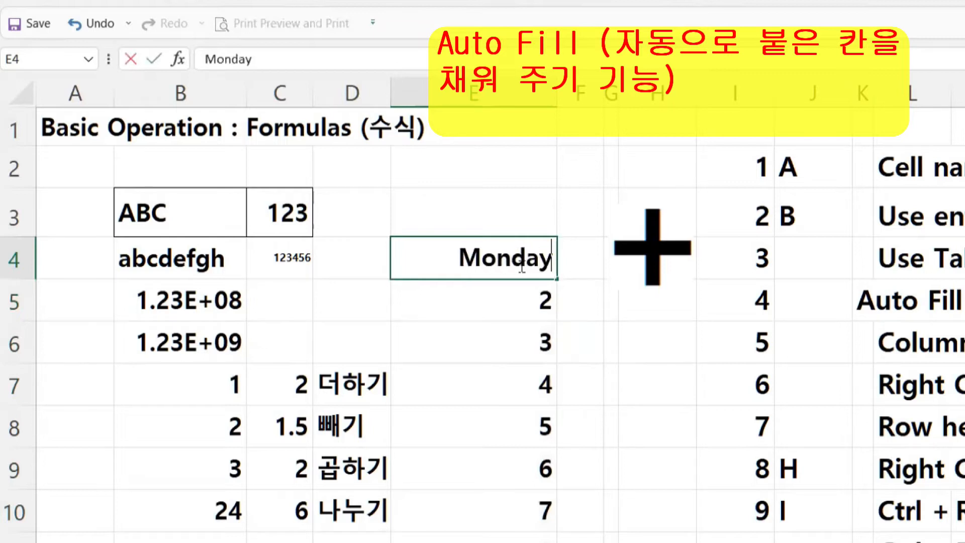
{"action": "key", "text": "Return"}
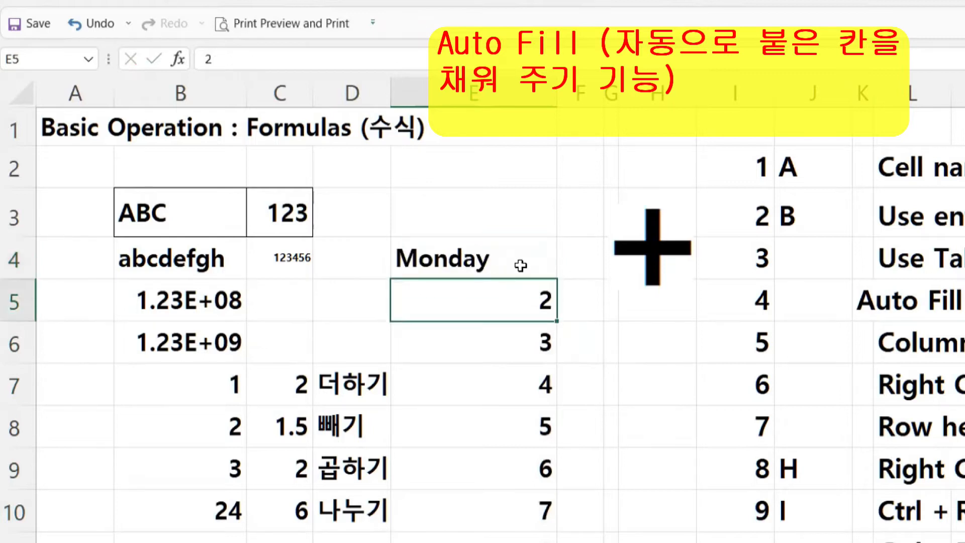
{"action": "left_click", "coordinate": [490, 262]}
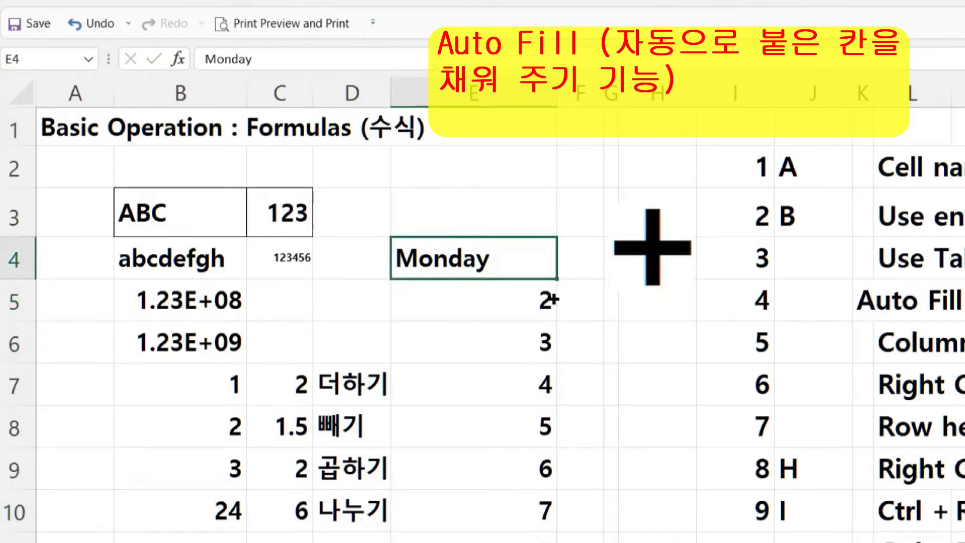
{"action": "left_click_drag", "start_coordinate": [553, 308], "coordinate": [558, 508]}
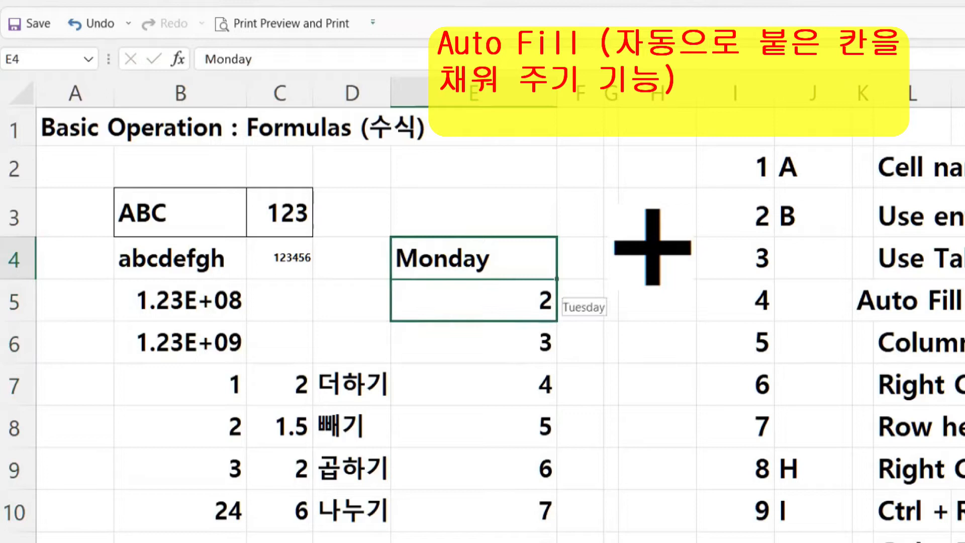
{"action": "left_click_drag", "start_coordinate": [553, 309], "coordinate": [553, 540]}
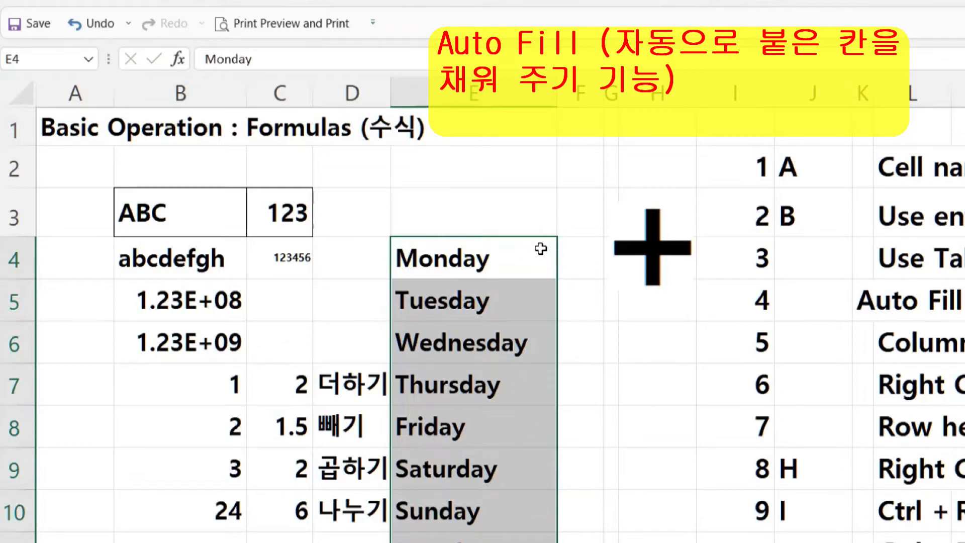
{"action": "left_click", "coordinate": [471, 250]}
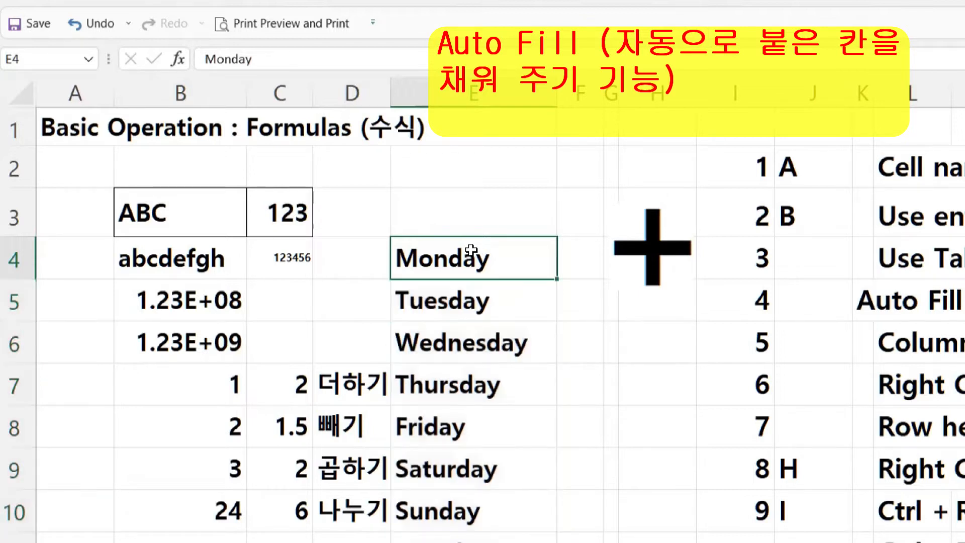
- Shorten Monday in E4 to an abbreviation and fill abbreviated weekday names down column E
{"action": "double_click", "coordinate": [504, 255]}
{"action": "key", "text": "shift+Left"}
{"action": "key", "text": "shift+Left"}
{"action": "key", "text": "shift+Left"}
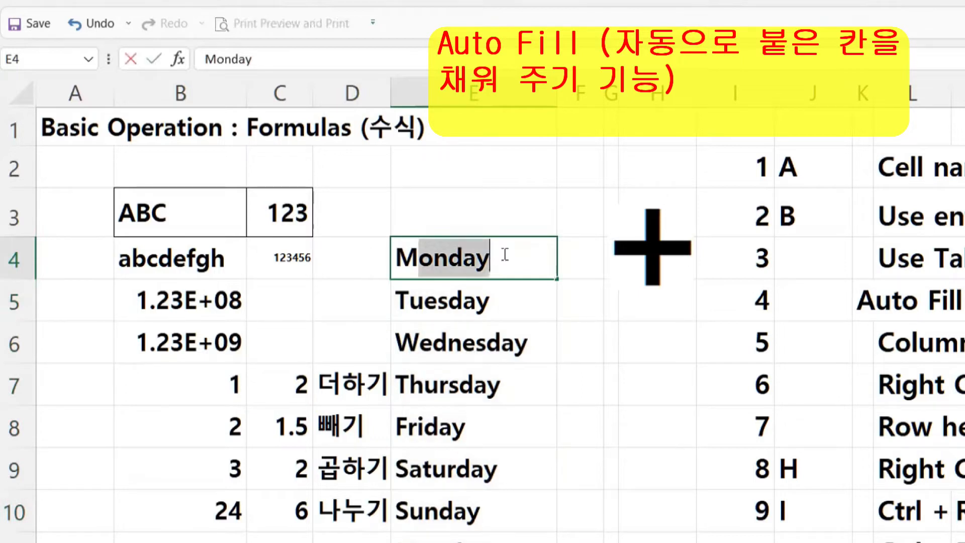
{"action": "type", "text": "."}
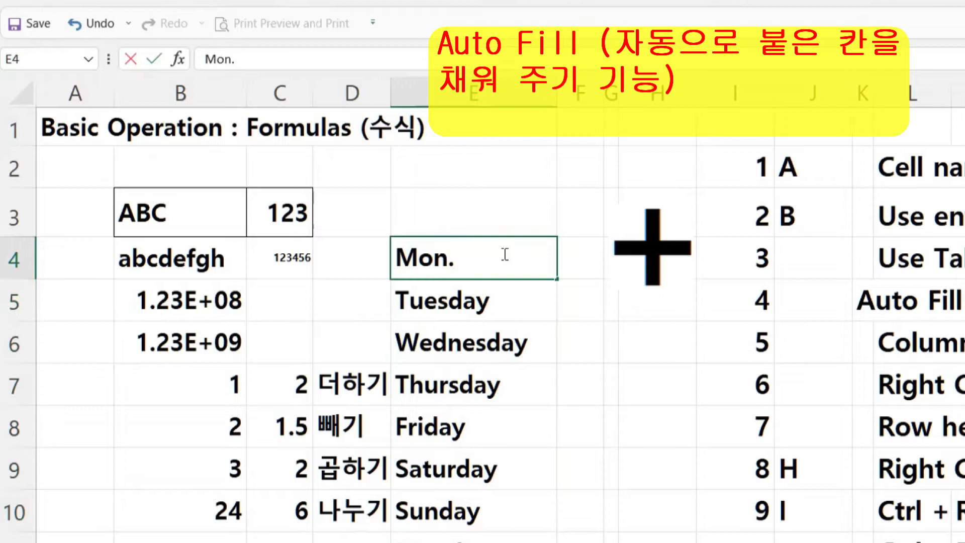
{"action": "left_click_drag", "start_coordinate": [556, 278], "coordinate": [557, 518]}
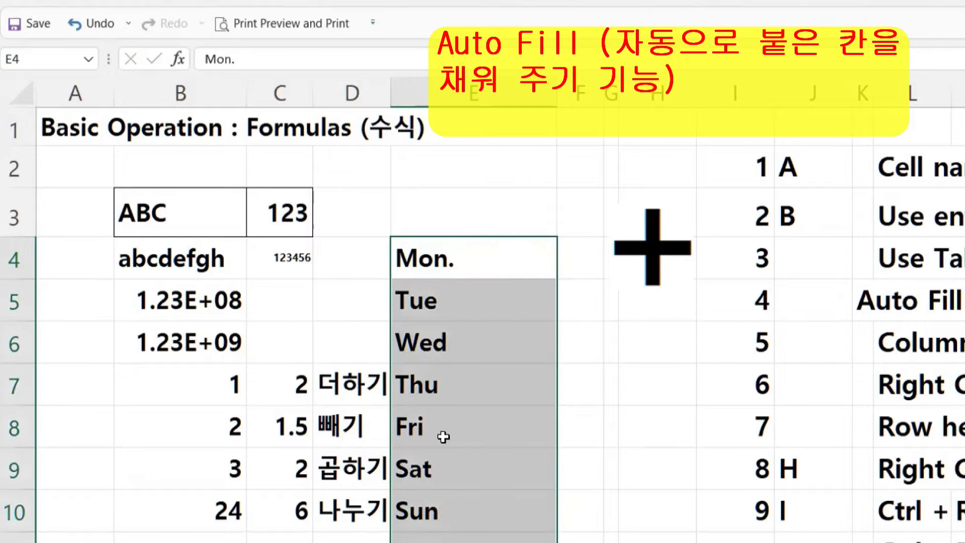
- Remove the trailing period so E4 reads Mon, and change E5 from Tue to Tuesday
{"action": "left_click", "coordinate": [484, 254]}
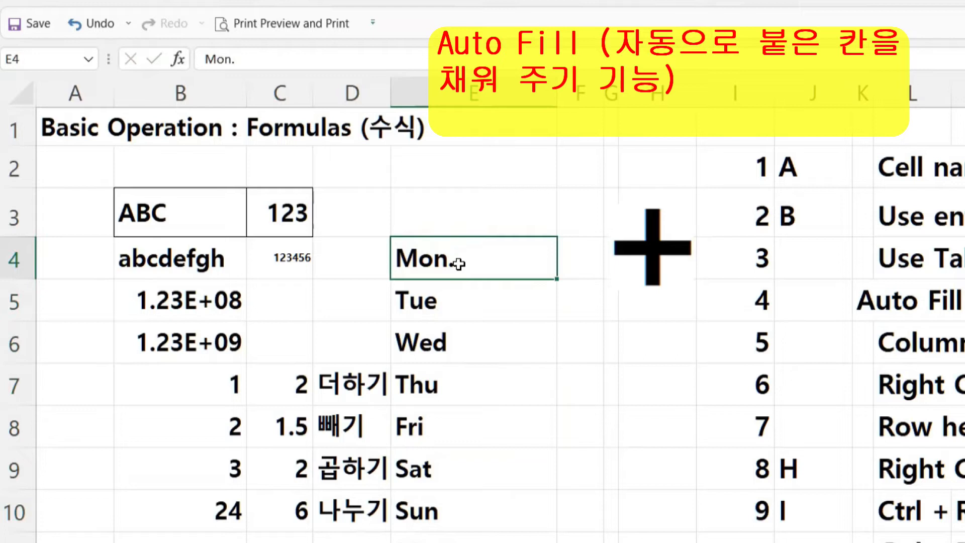
{"action": "double_click", "coordinate": [458, 264]}
{"action": "key", "text": "BackSpace"}
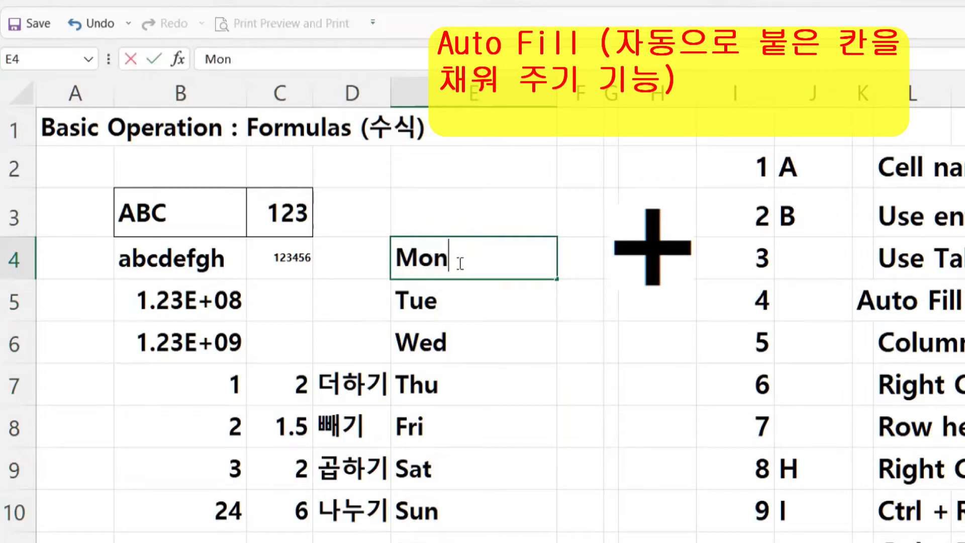
{"action": "key", "text": "Return"}
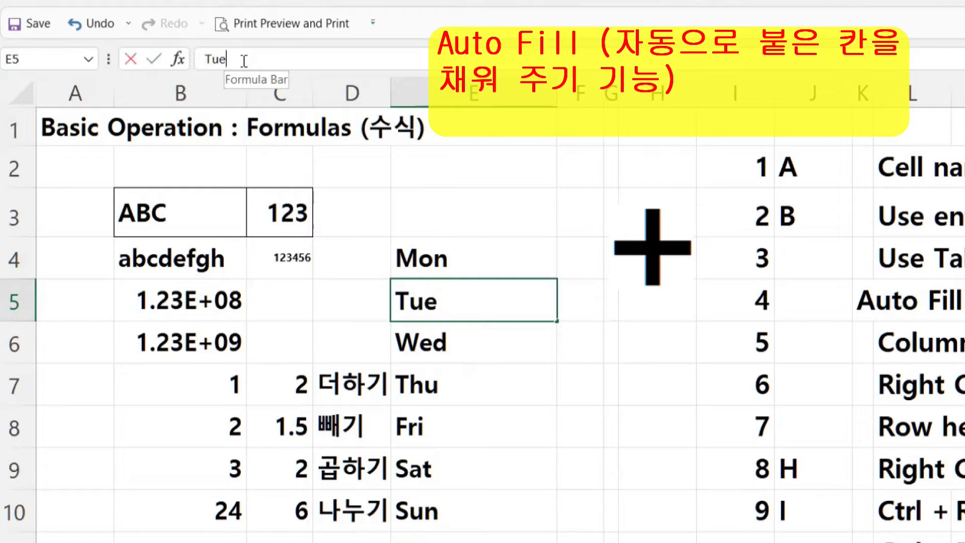
{"action": "left_click", "coordinate": [244, 61]}
{"action": "type", "text": "sday"}
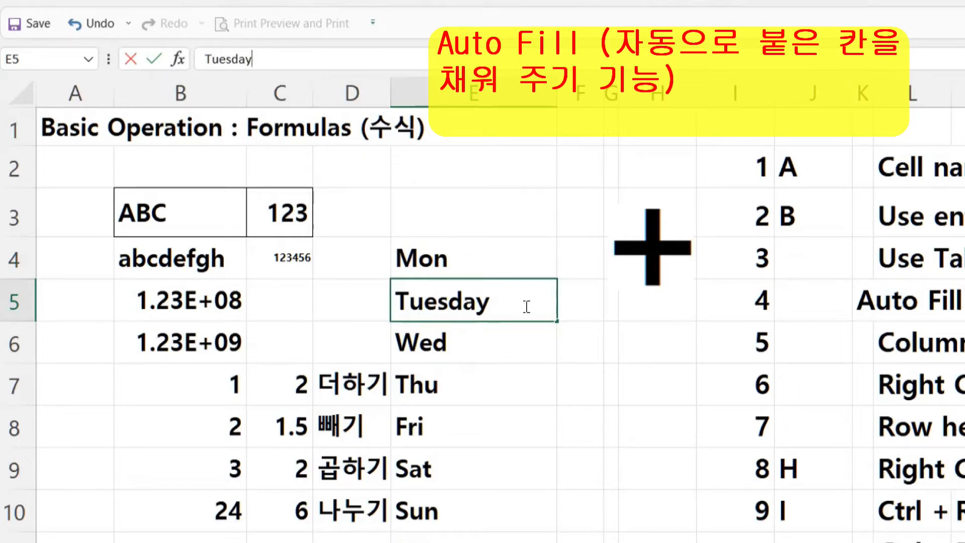
{"action": "key", "text": "Return"}
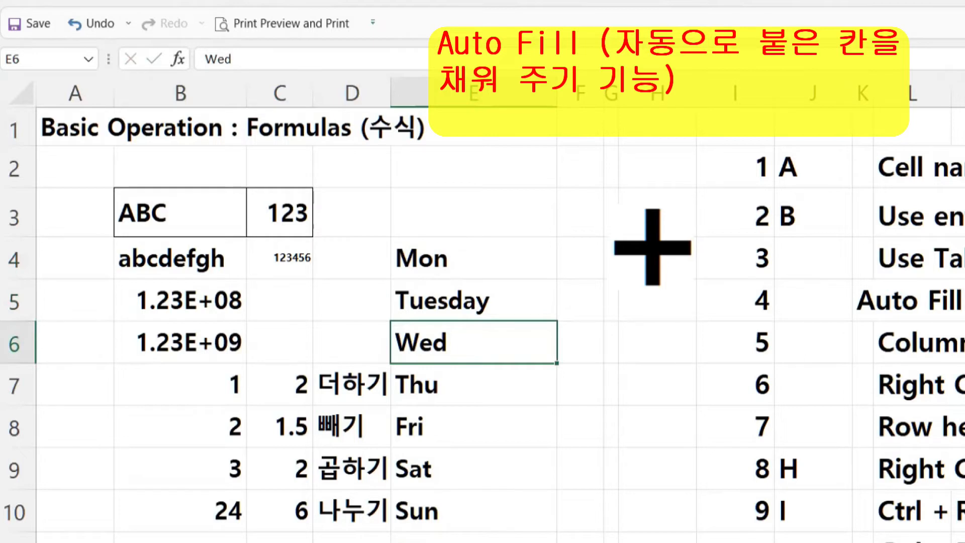
{"action": "left_click_drag", "start_coordinate": [457, 254], "coordinate": [460, 541]}
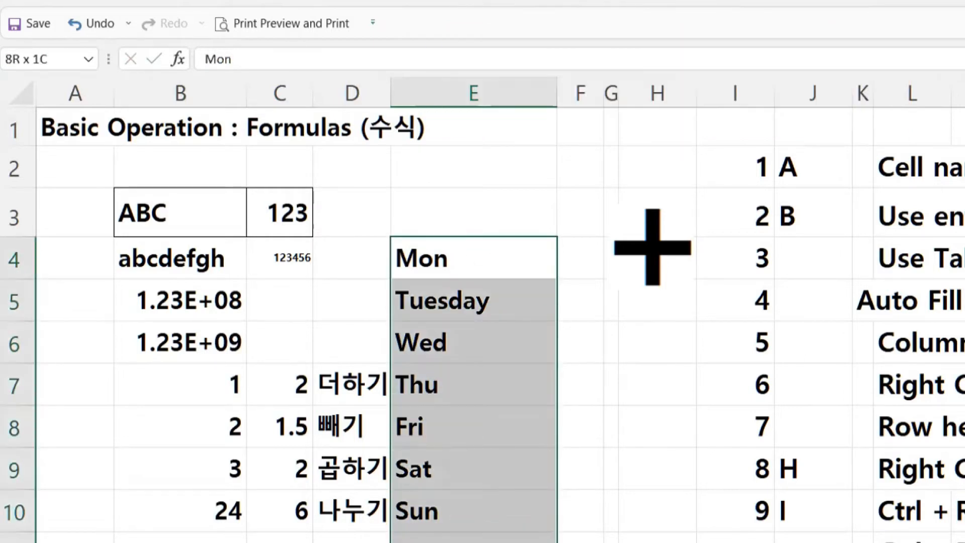
- Clear the weekday list and type abcd가나다라 into cell E3
{"action": "key", "text": "Delete"}
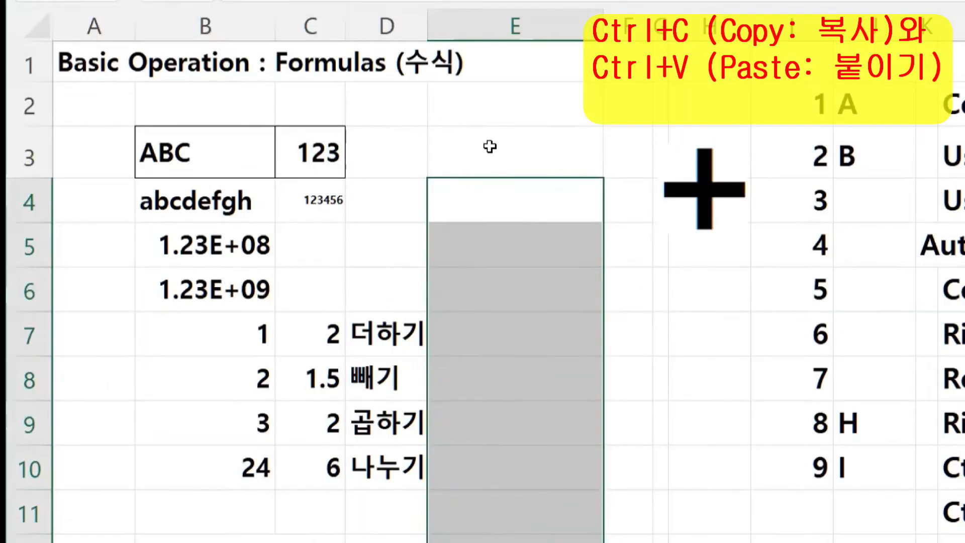
{"action": "left_click", "coordinate": [491, 146]}
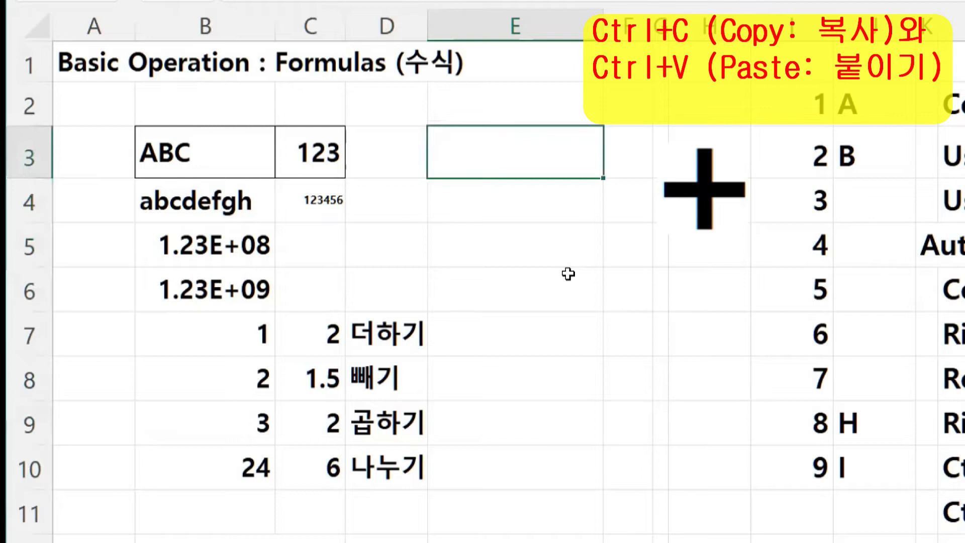
{"action": "type", "text": "abcd"}
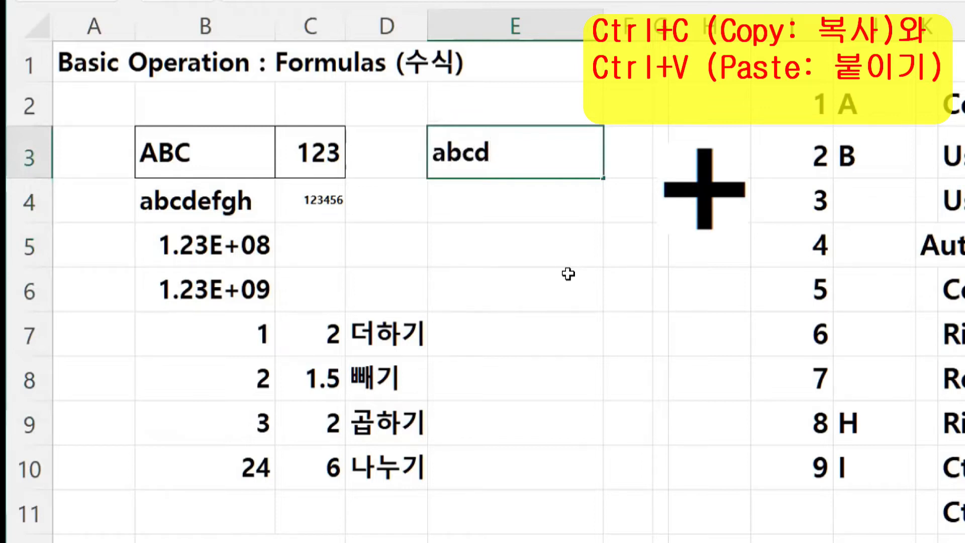
{"action": "type", "text": "가나"}
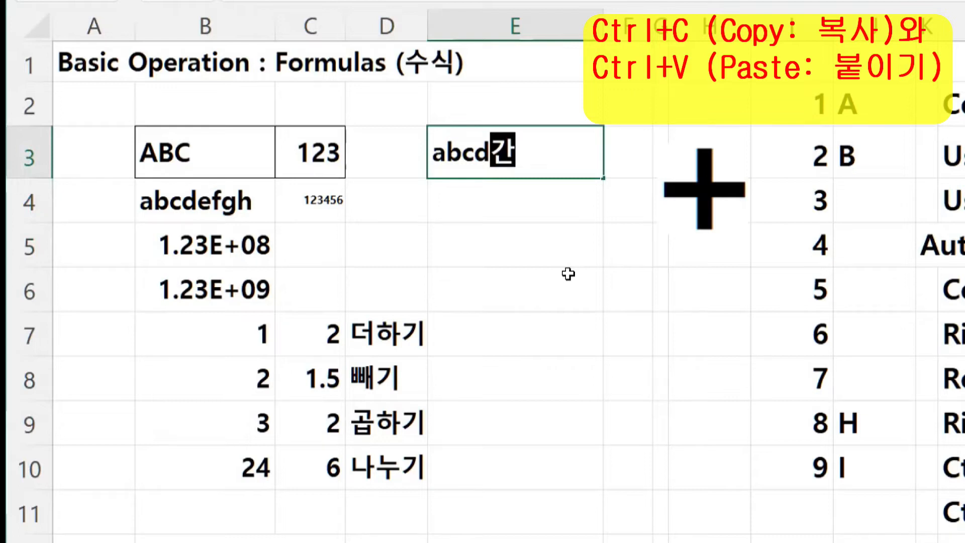
{"action": "type", "text": "다라"}
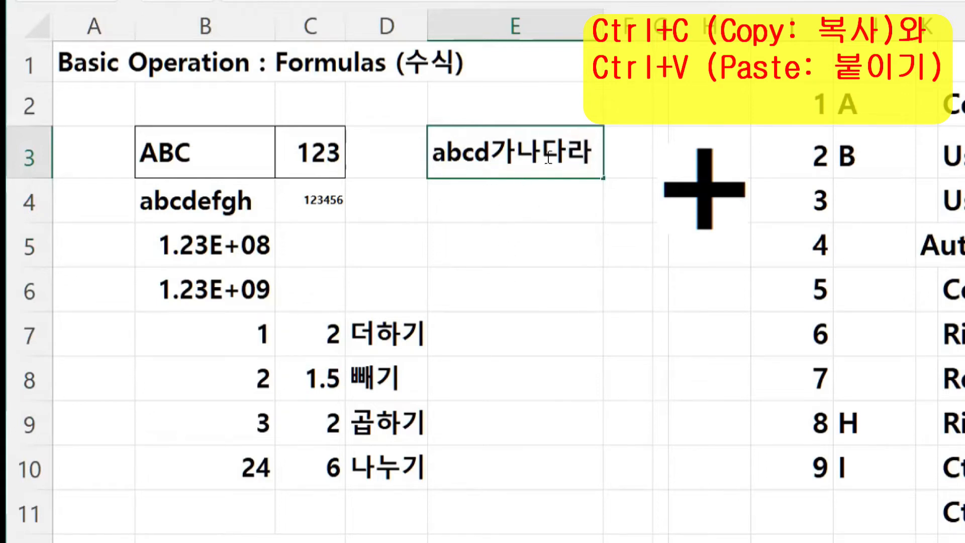
{"action": "left_click", "coordinate": [490, 257]}
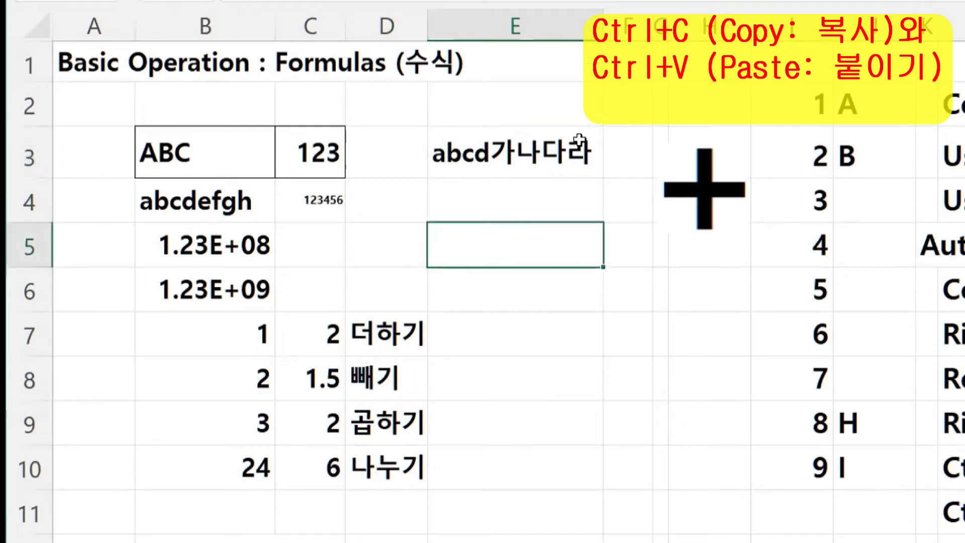
- Copy the abcd가나다라 text from E3 and paste it into E4
{"action": "left_click", "coordinate": [477, 150]}
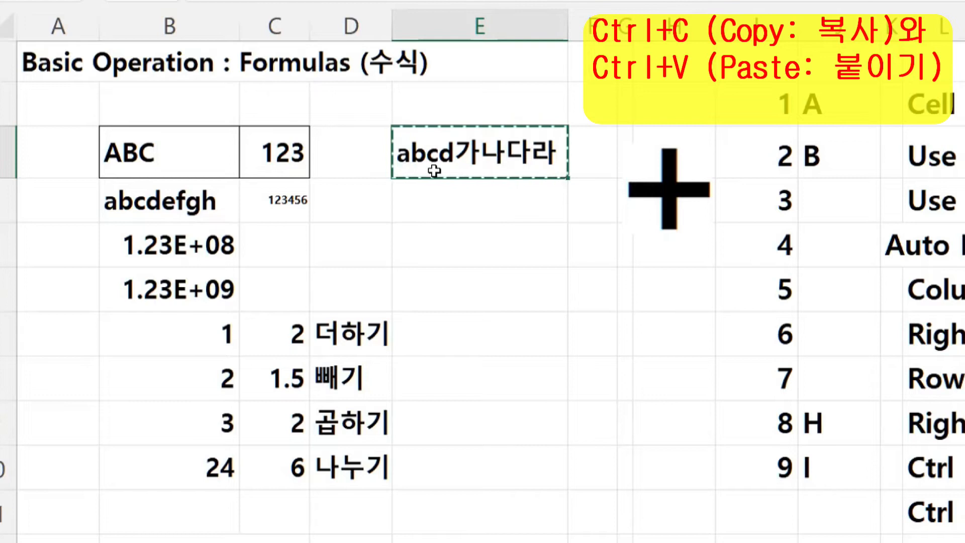
{"action": "left_click", "coordinate": [469, 211]}
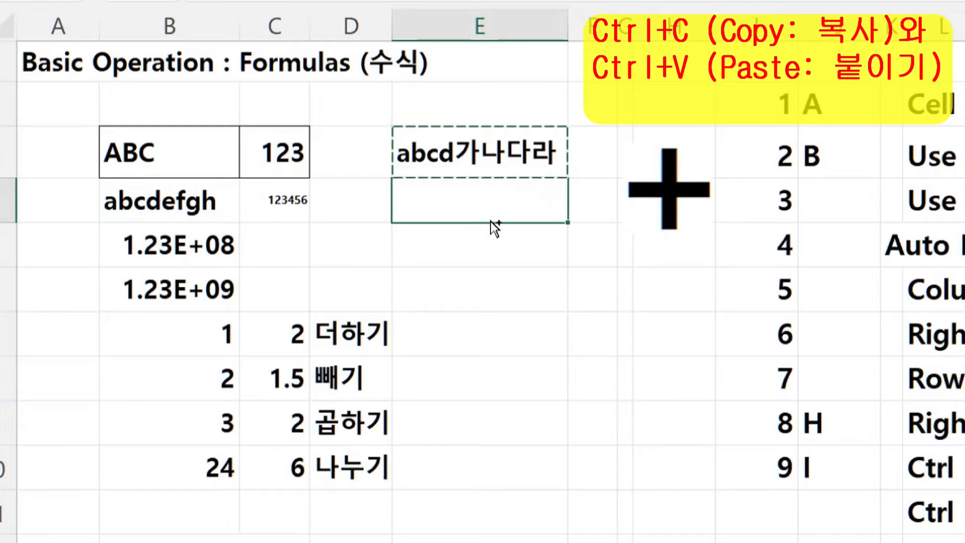
{"action": "key", "text": "ctrl+v"}
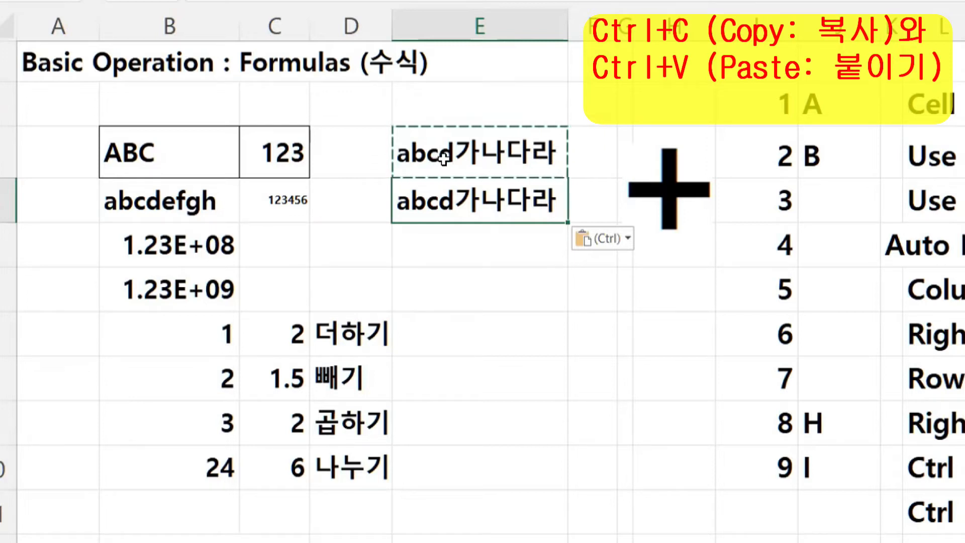
- Paste the copied abcd가나다라 text into E6:E8
{"action": "left_click_drag", "start_coordinate": [510, 285], "coordinate": [505, 388]}
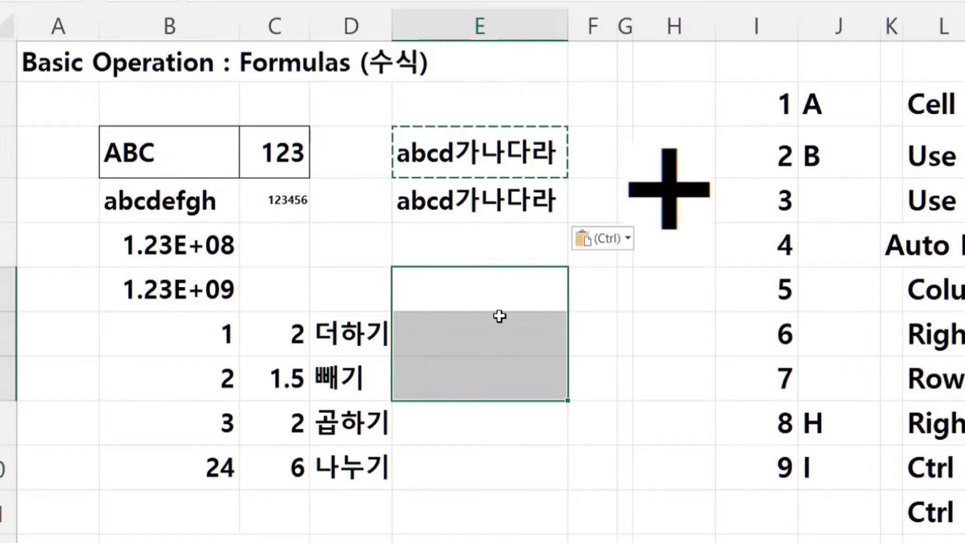
{"action": "key", "text": "ctrl"}
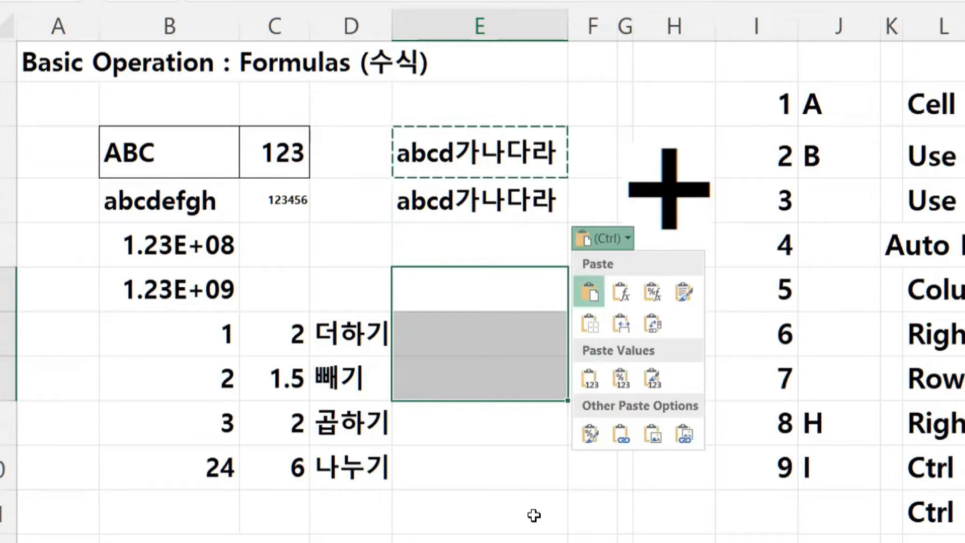
{"action": "left_click", "coordinate": [436, 290]}
{"action": "left_click_drag", "start_coordinate": [435, 290], "coordinate": [435, 373]}
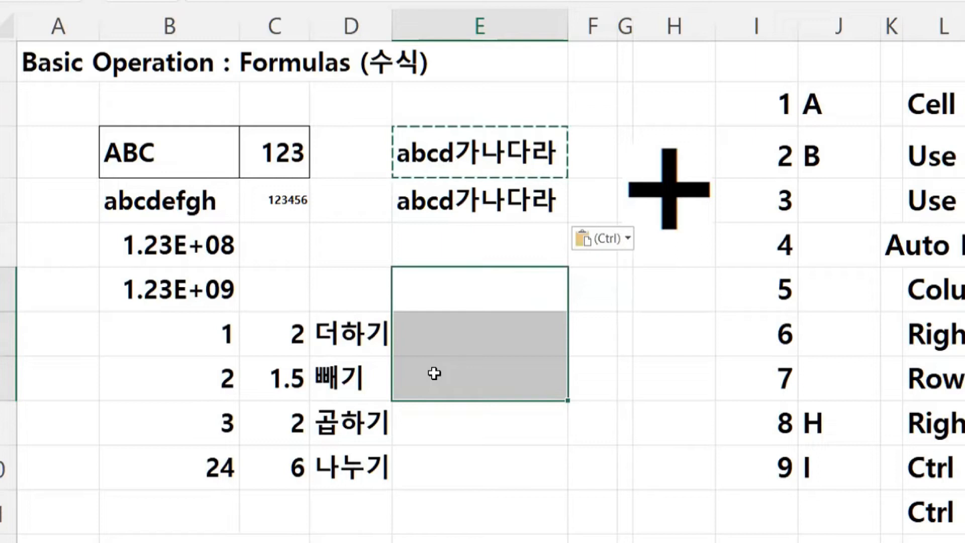
{"action": "key", "text": "ctrl+v"}
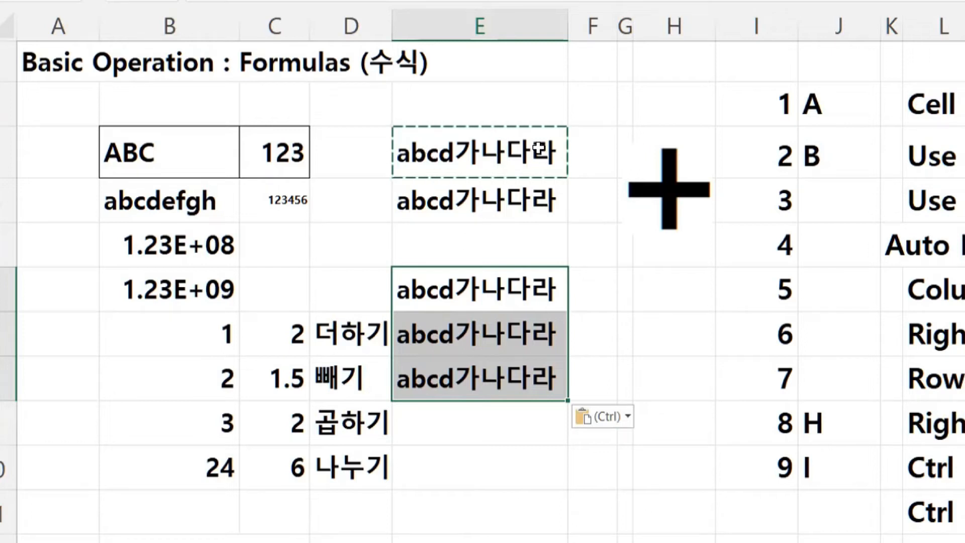
- Paste abcd가나다라 into the block E10:F13 and dismiss the paste options
{"action": "left_click", "coordinate": [428, 470]}
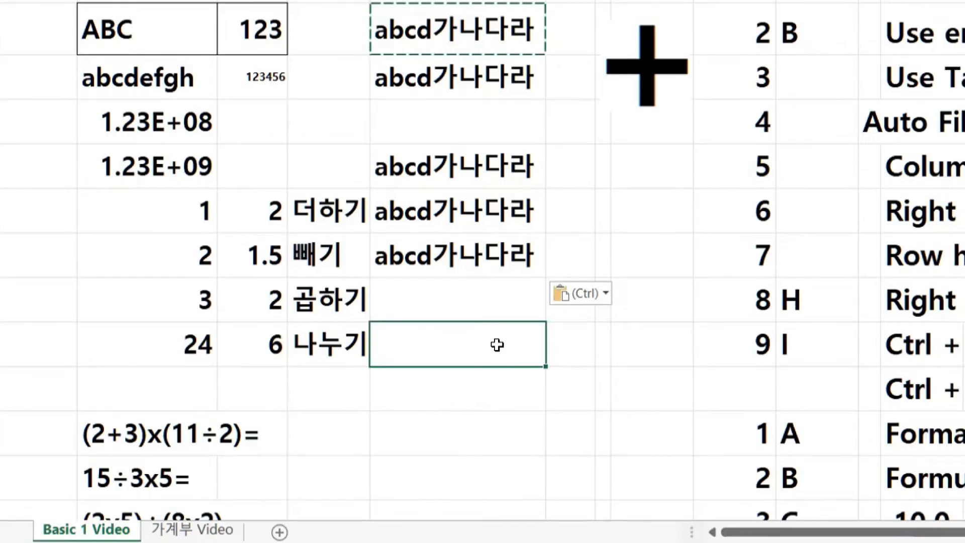
{"action": "left_click_drag", "start_coordinate": [518, 468], "coordinate": [575, 476]}
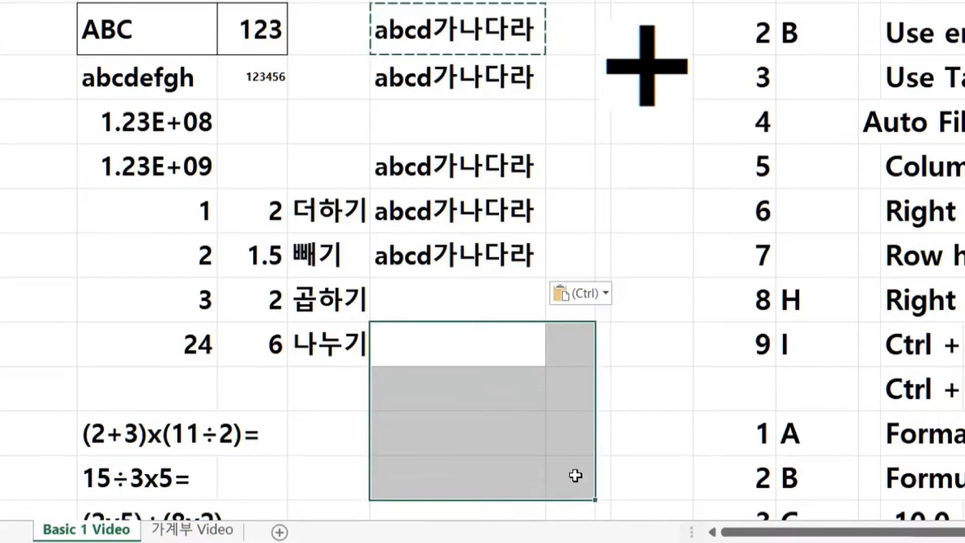
{"action": "key", "text": "ctrl+v"}
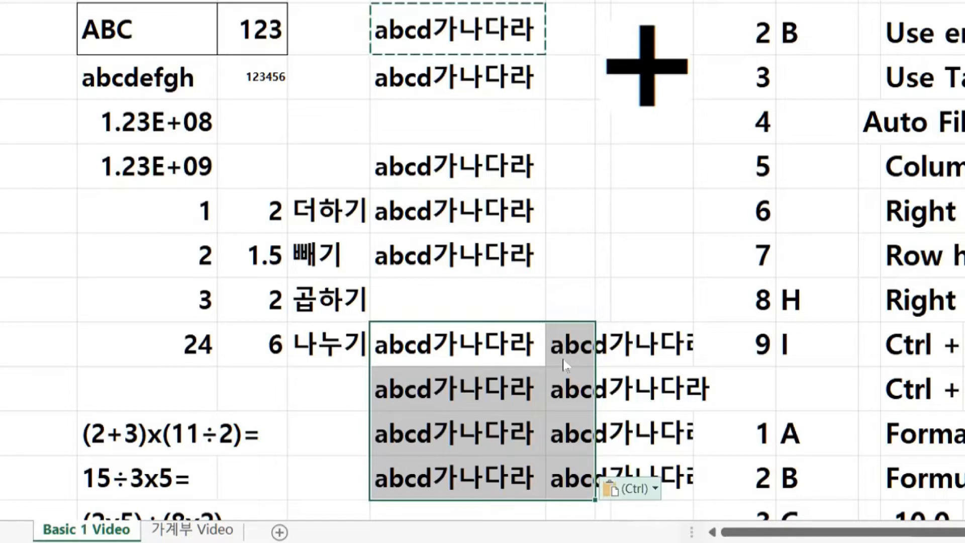
{"action": "key", "text": "ctrl"}
{"action": "key", "text": "Escape"}
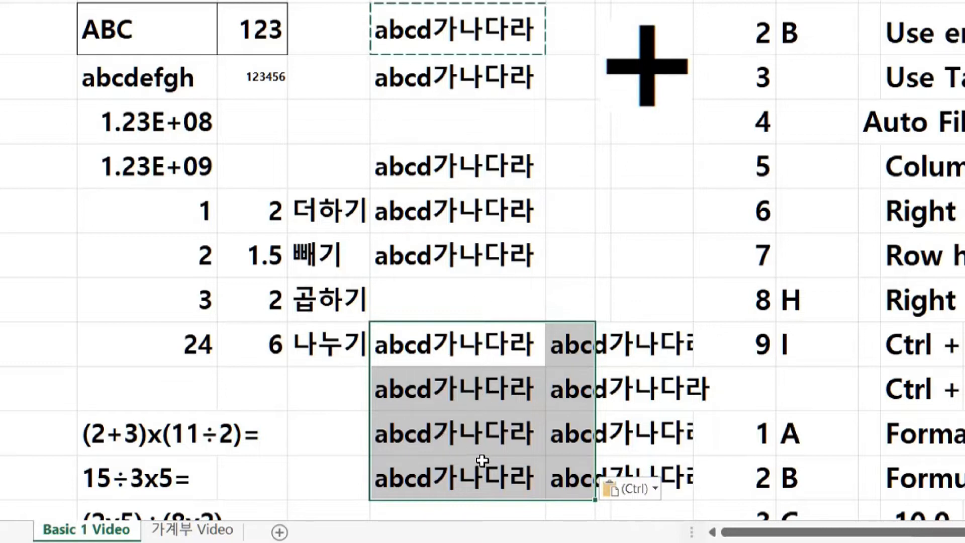
{"action": "left_click", "coordinate": [634, 302]}
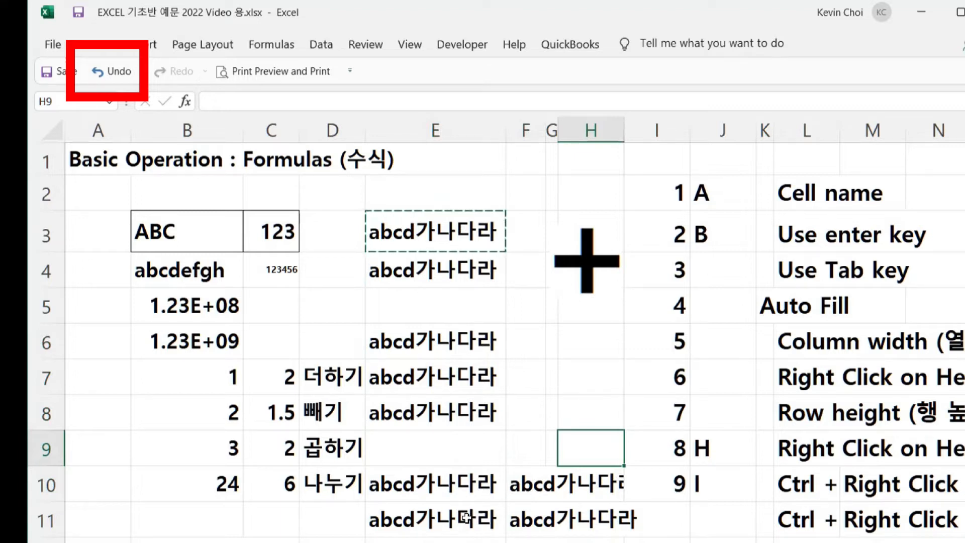
- Undo the E10:F13, E6:E8, E4 and E3 abcd가나다라 entries to bring back the Mon–Sun list
{"action": "left_click_drag", "start_coordinate": [409, 490], "coordinate": [593, 542]}
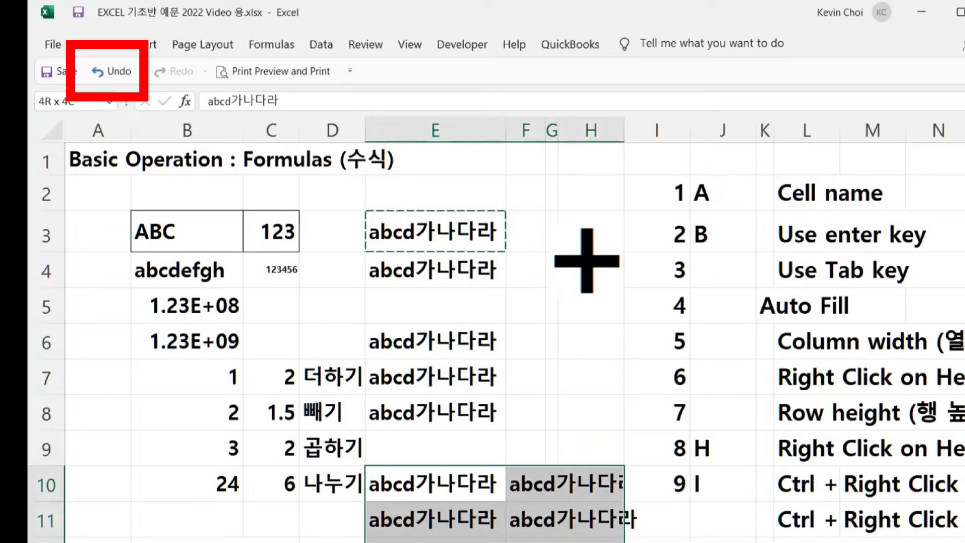
{"action": "left_click_drag", "start_coordinate": [593, 542], "coordinate": [588, 540]}
{"action": "left_click", "coordinate": [572, 421]}
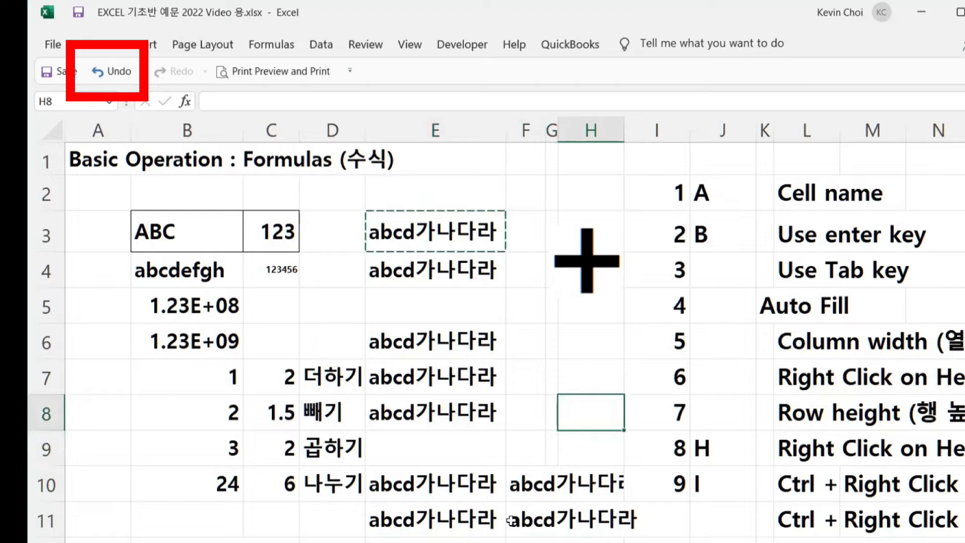
{"action": "left_click", "coordinate": [91, 81]}
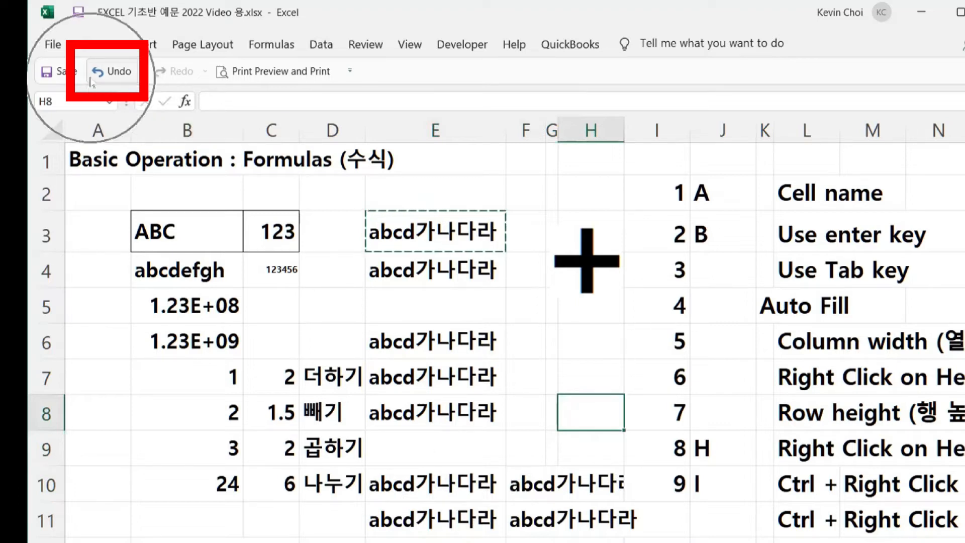
{"action": "key", "text": "ctrl"}
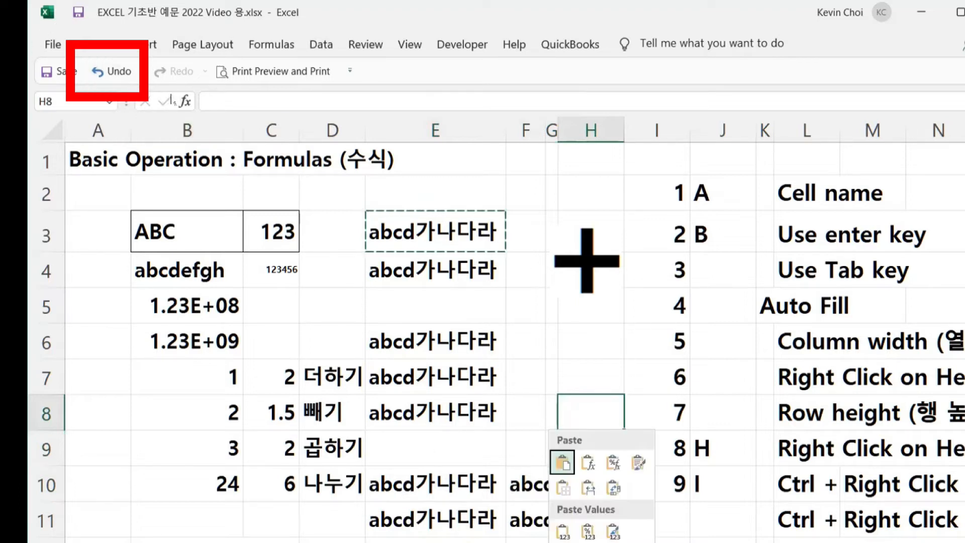
{"action": "left_click", "coordinate": [98, 76]}
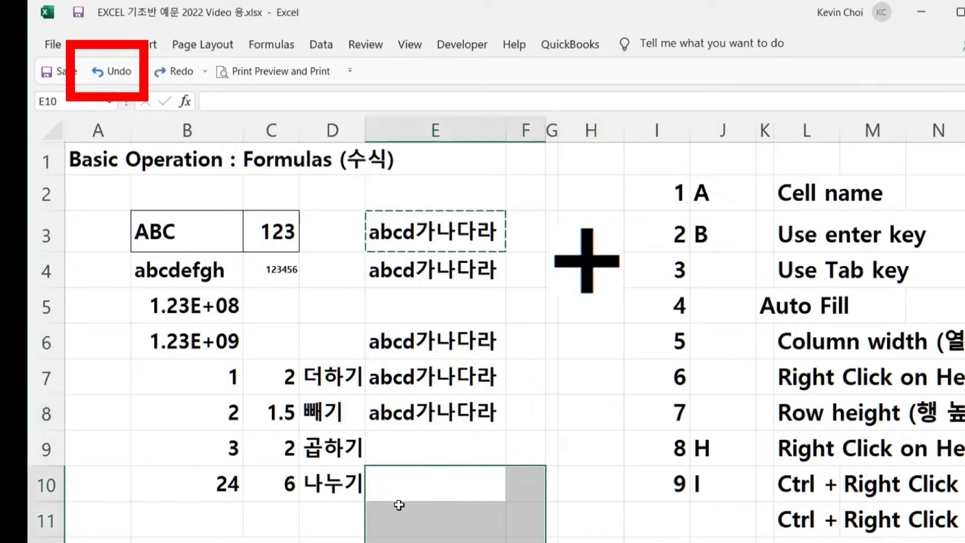
{"action": "left_click", "coordinate": [97, 75]}
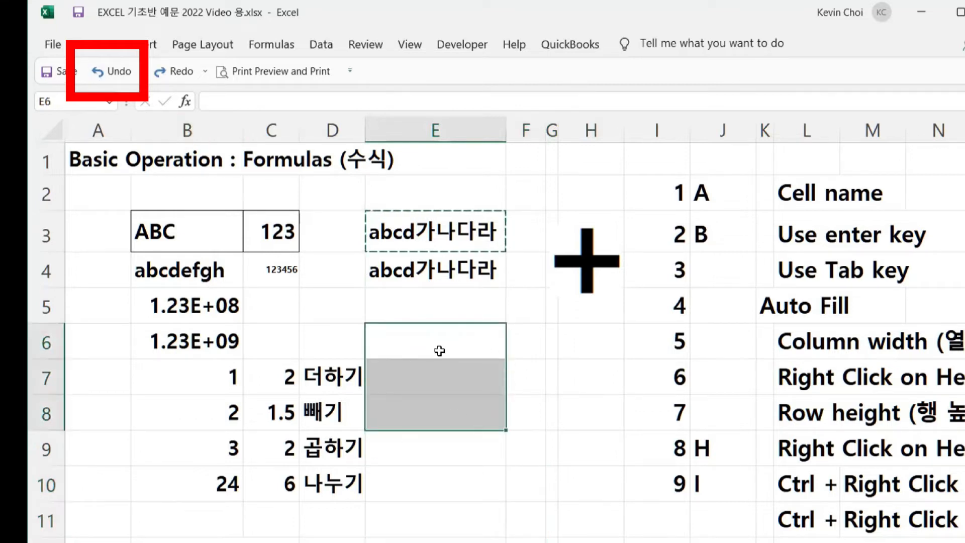
{"action": "left_click", "coordinate": [110, 75]}
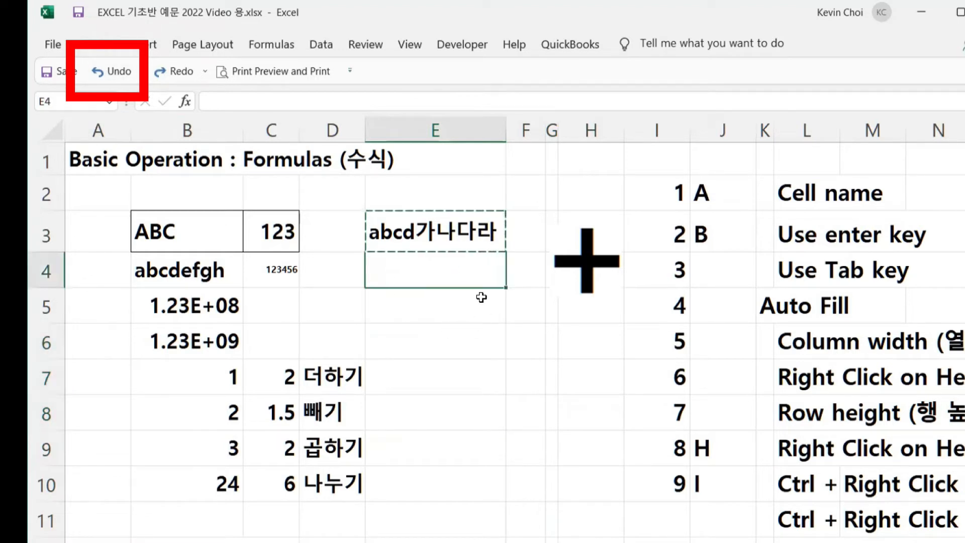
{"action": "left_click", "coordinate": [122, 76]}
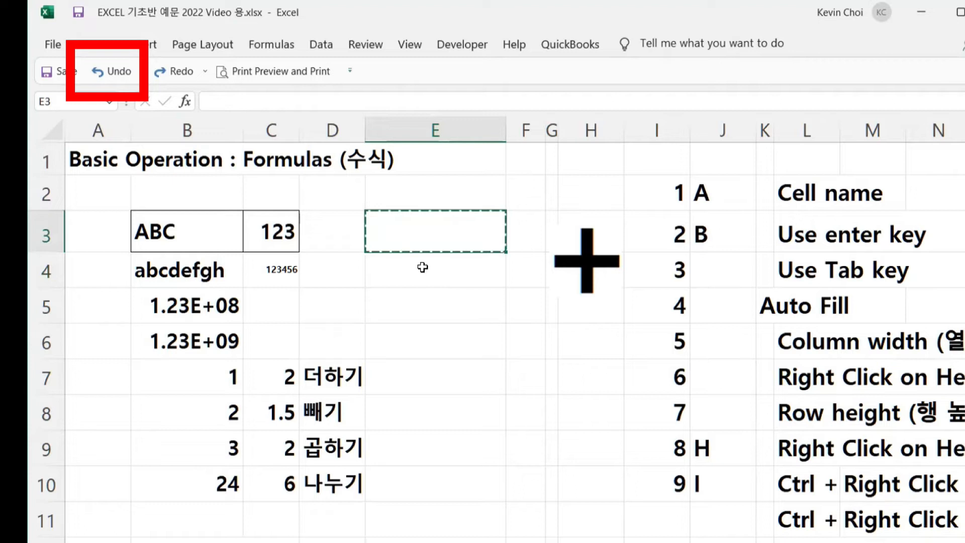
{"action": "left_click", "coordinate": [109, 75]}
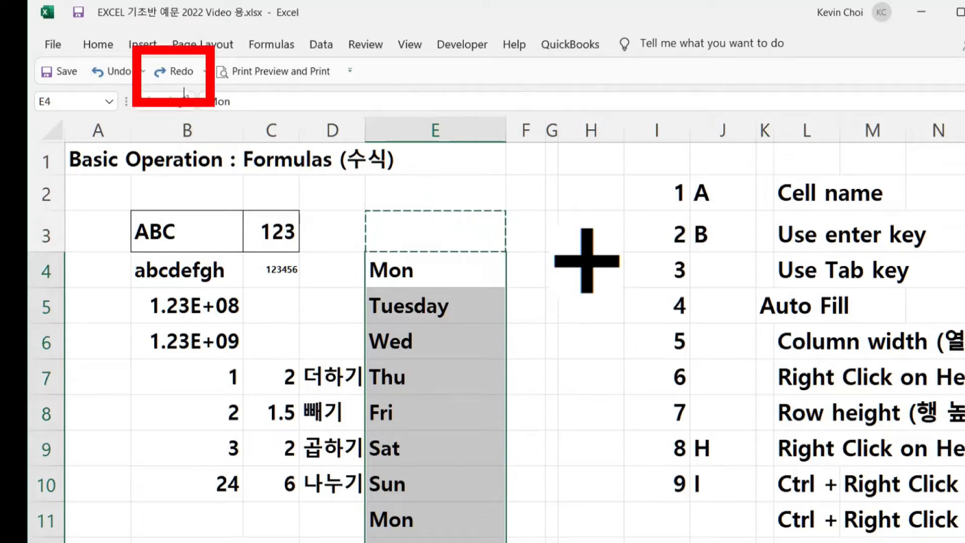
- Delete the weekday entries in E4:E11 and move to blank cell H8
{"action": "left_click", "coordinate": [180, 75]}
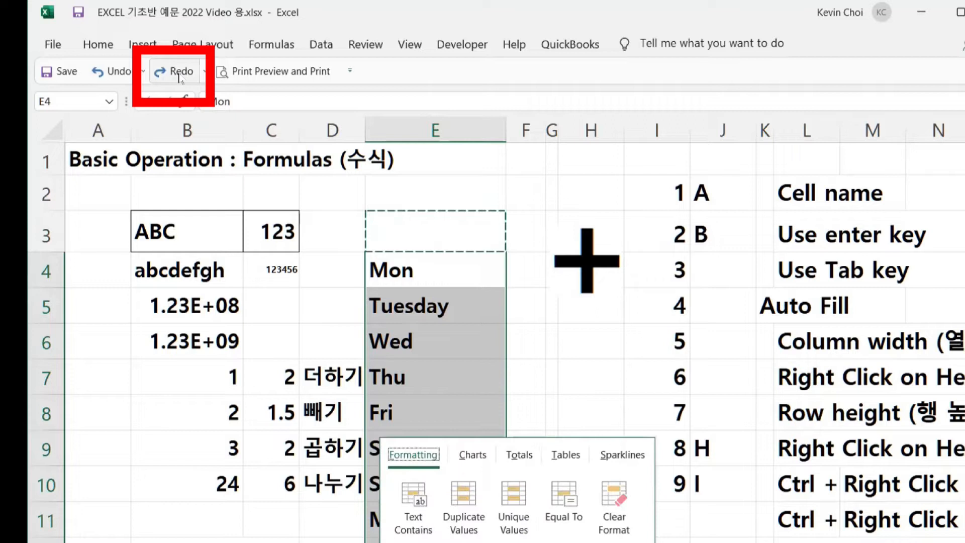
{"action": "key", "text": "Delete"}
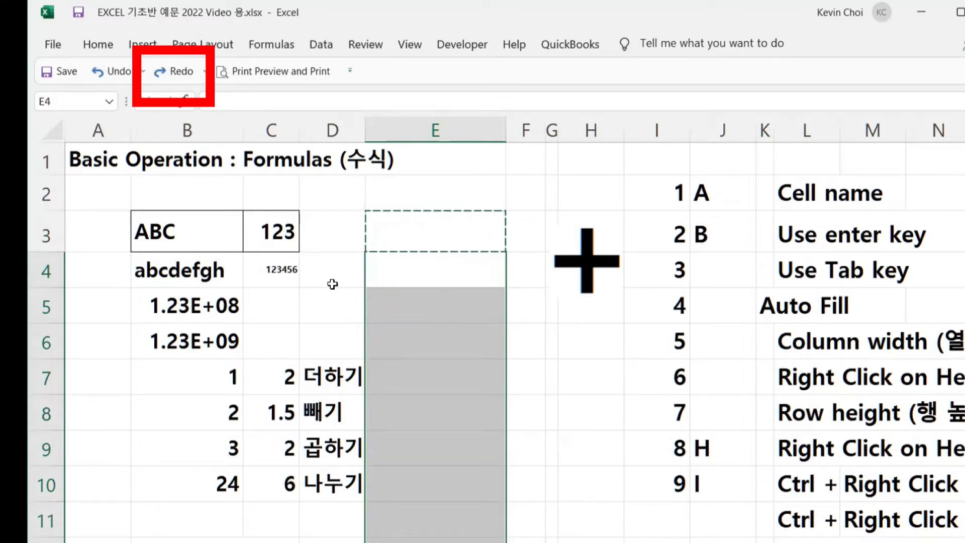
{"action": "left_click", "coordinate": [593, 406]}
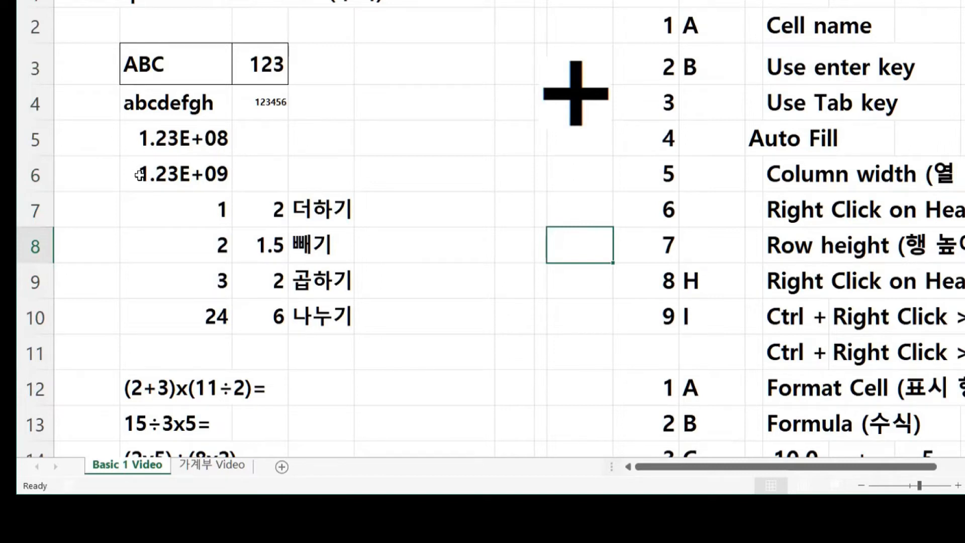
- Select B5:B6 holding 1.23E+08 and 1.23E+09 and open their right-click menu
{"action": "left_click", "coordinate": [175, 148]}
{"action": "left_click_drag", "start_coordinate": [175, 148], "coordinate": [172, 173]}
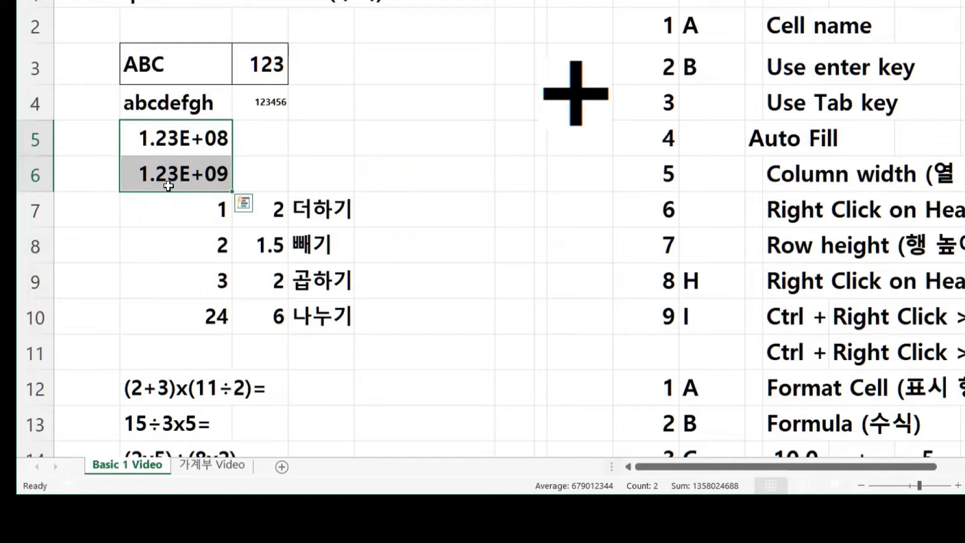
{"action": "right_click", "coordinate": [175, 142]}
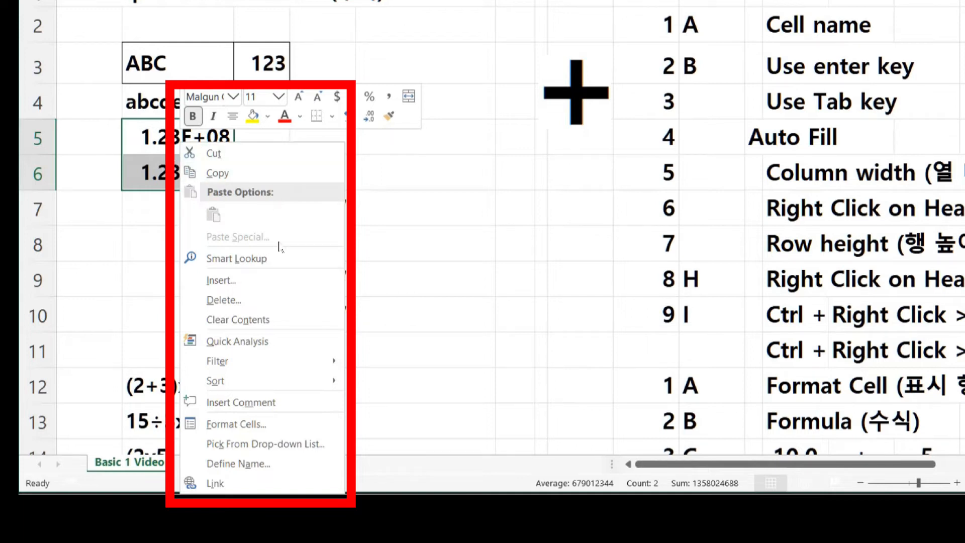
- Give B5:B6 a two-decimal Number format and font size 8, so B5 reads 123456789.00
{"action": "left_click", "coordinate": [257, 427]}
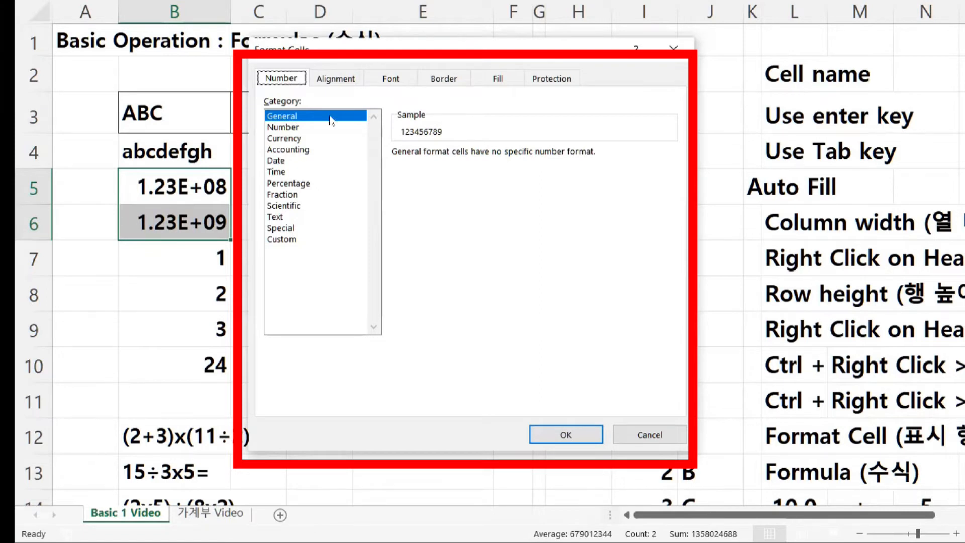
{"action": "left_click", "coordinate": [294, 127]}
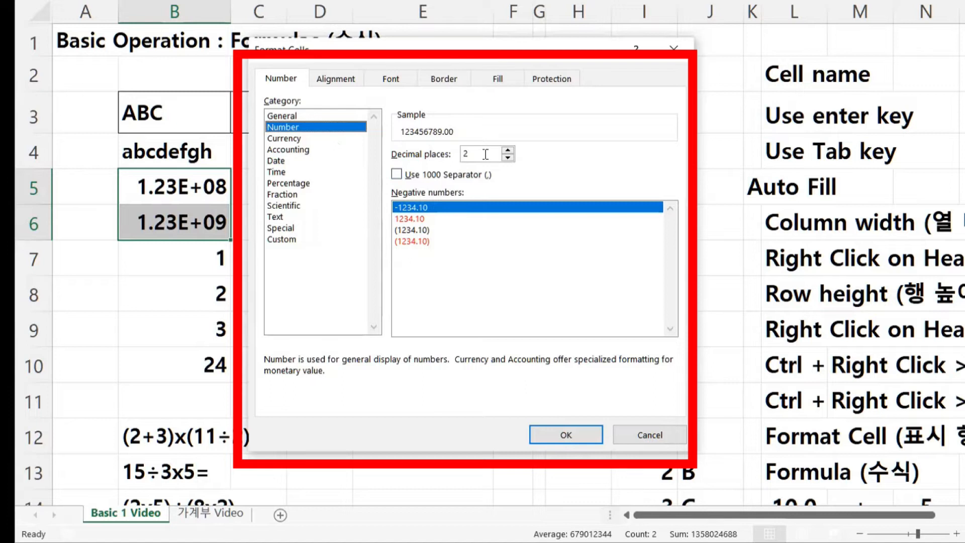
{"action": "left_click", "coordinate": [566, 435]}
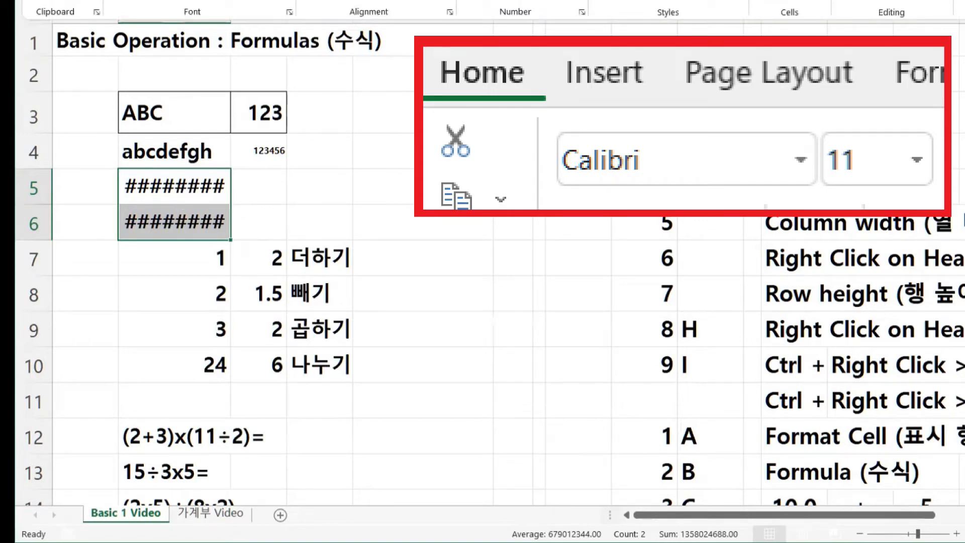
{"action": "left_click", "coordinate": [241, 1]}
{"action": "left_click", "coordinate": [218, 40]}
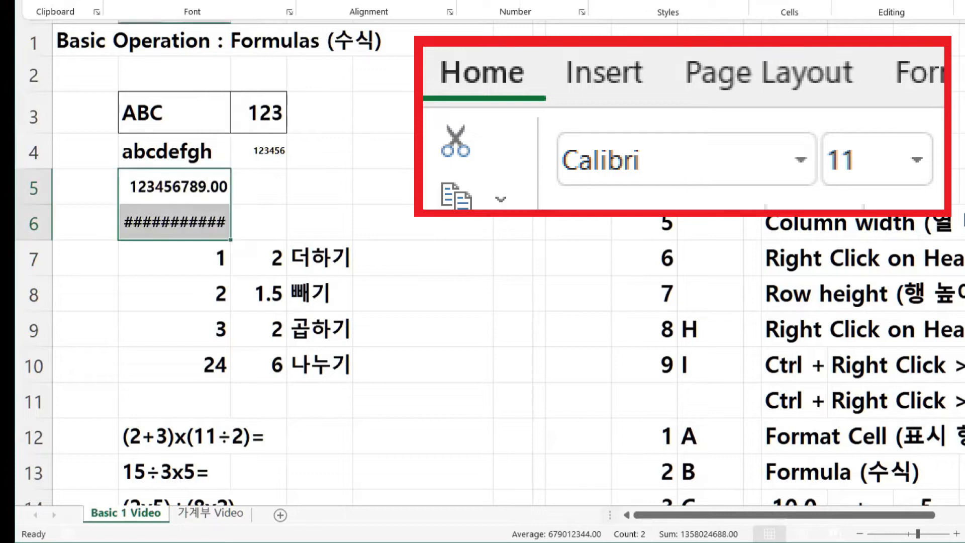
- Reduce B5:B6 to 1 decimal place so 123456789.0 and 1234567899.0 show in full
{"action": "right_click", "coordinate": [215, 192]}
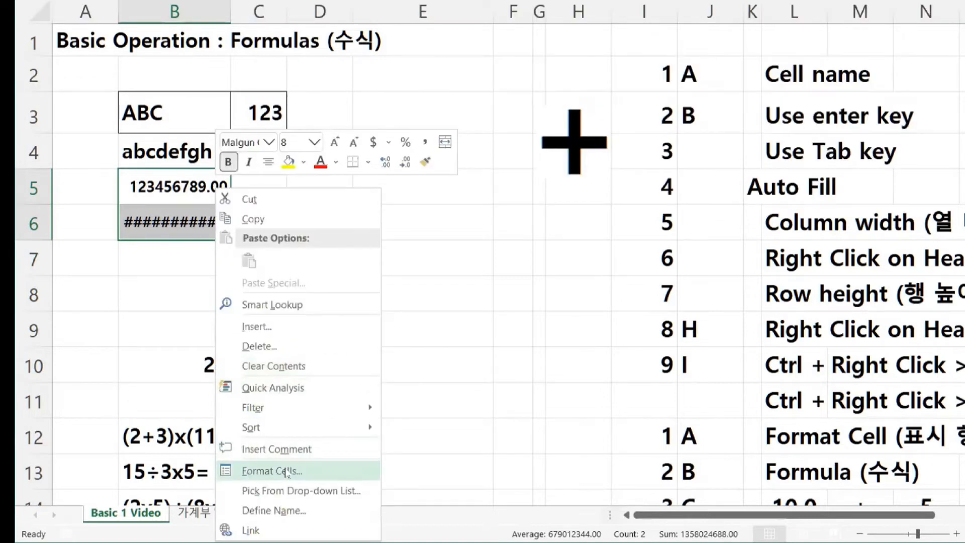
{"action": "left_click", "coordinate": [286, 473]}
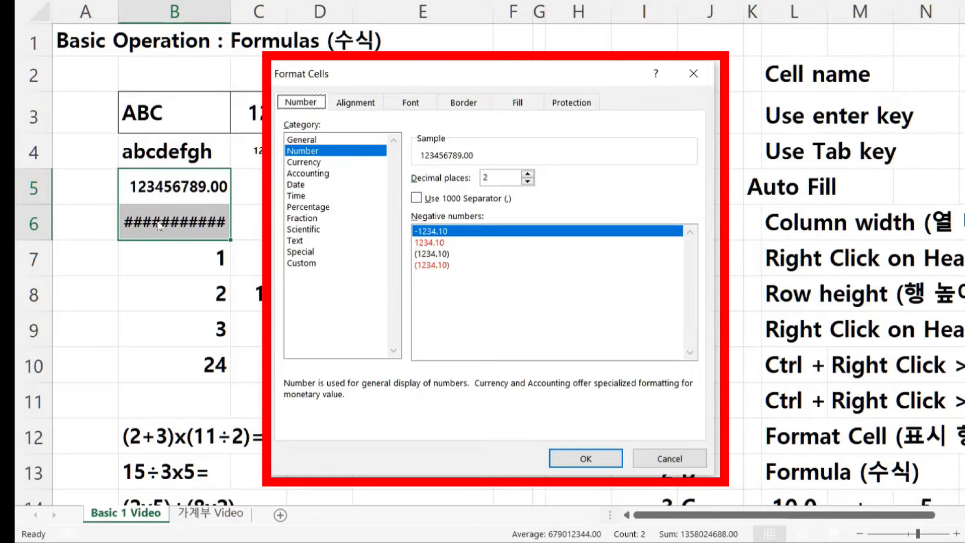
{"action": "left_click", "coordinate": [527, 182]}
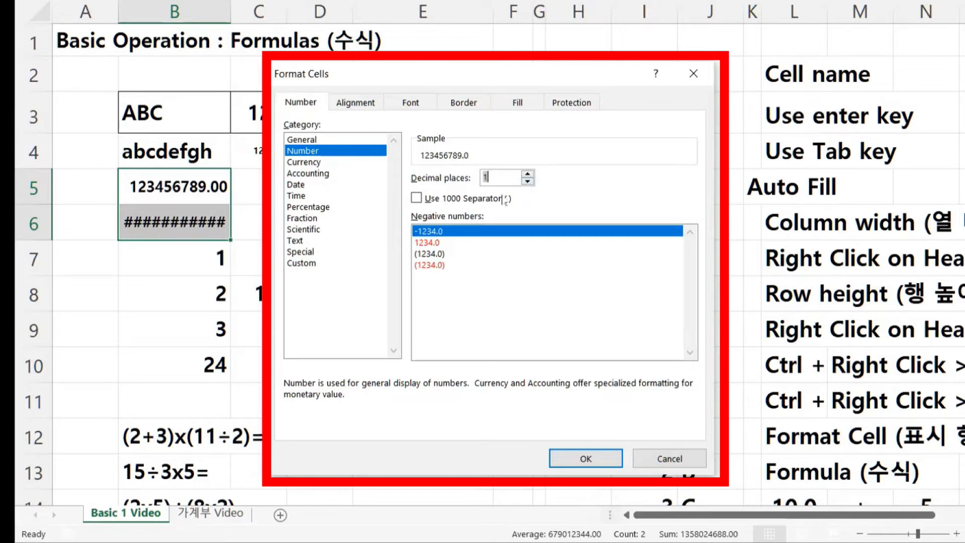
{"action": "left_click", "coordinate": [597, 460]}
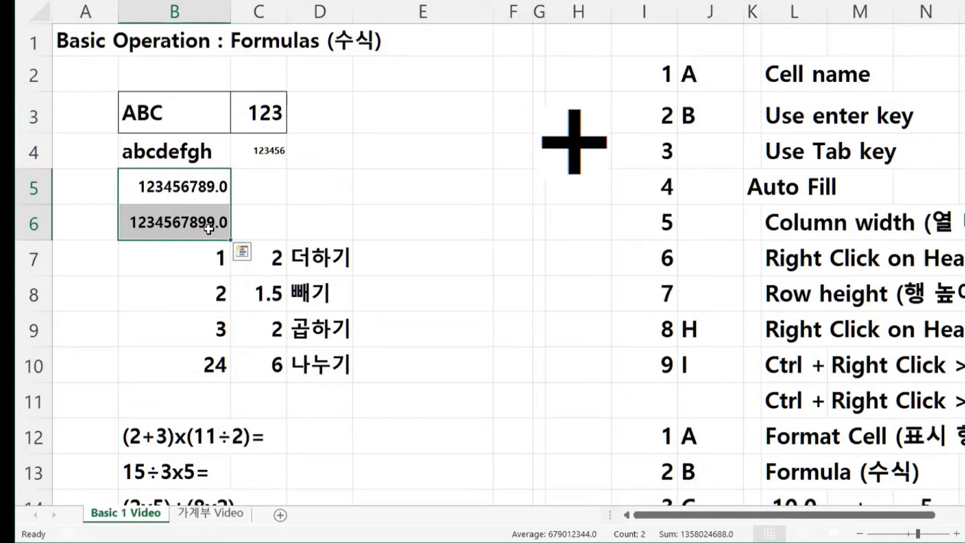
{"action": "right_click", "coordinate": [198, 201]}
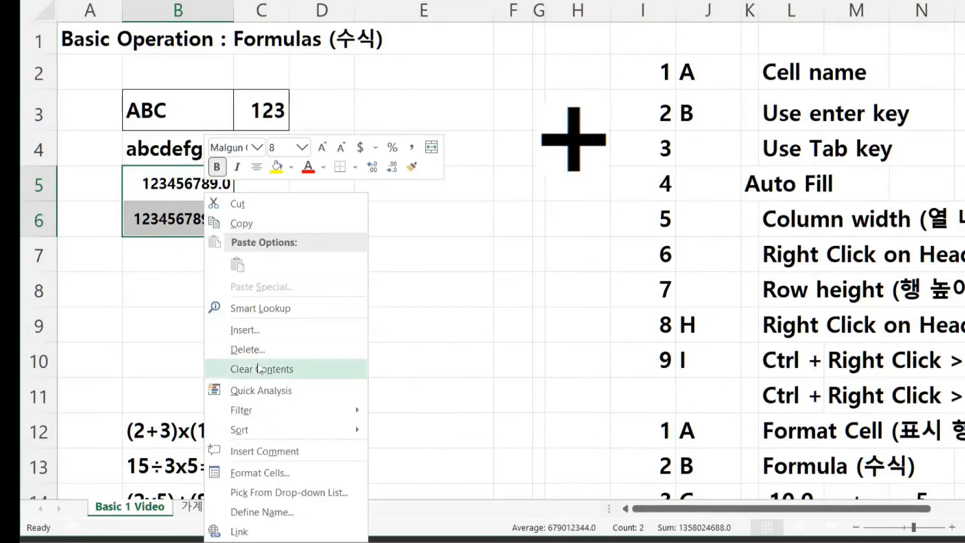
{"action": "left_click", "coordinate": [276, 474]}
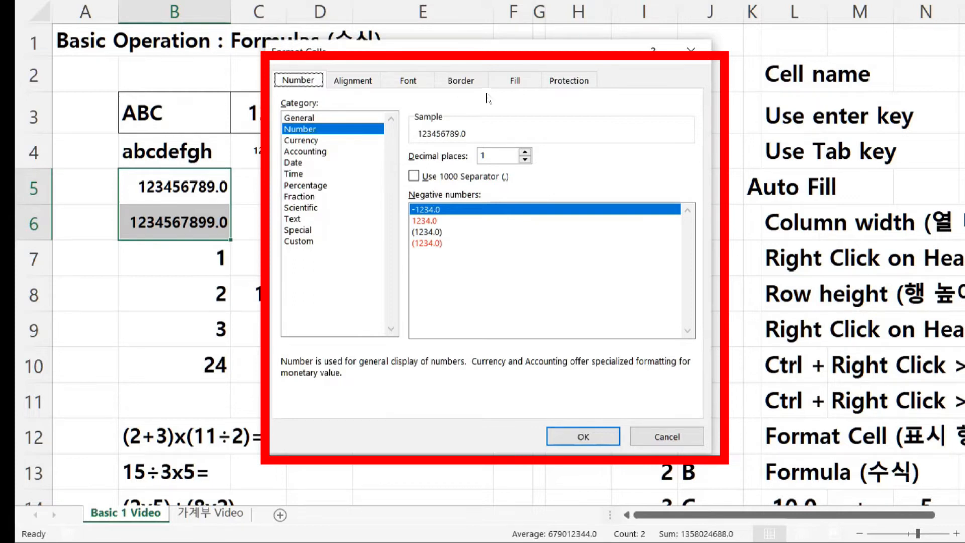
{"action": "left_click", "coordinate": [461, 81]}
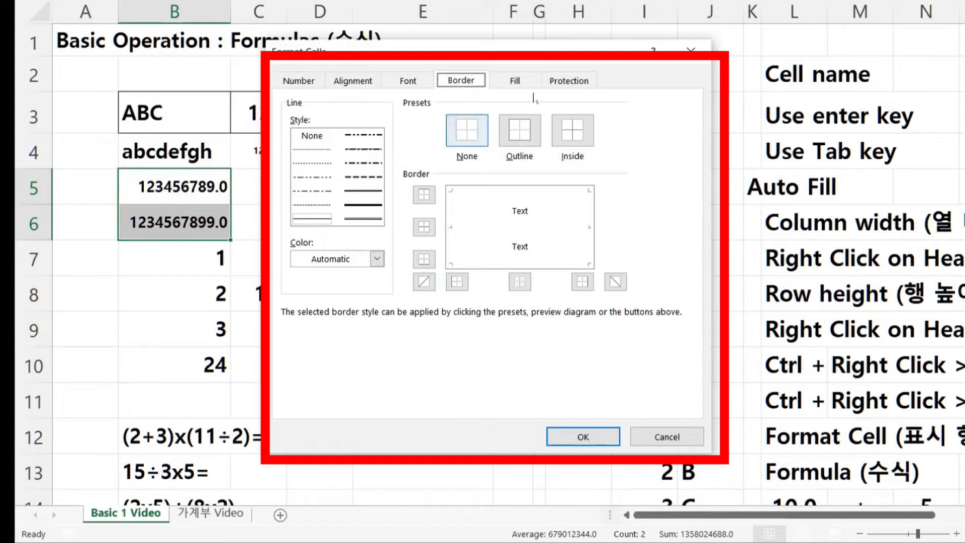
{"action": "left_click", "coordinate": [515, 82]}
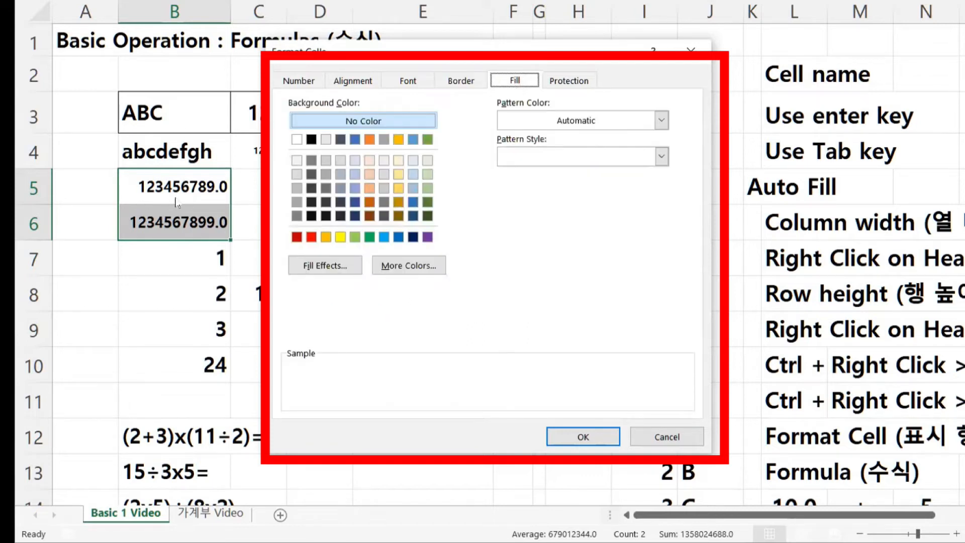
{"action": "left_click", "coordinate": [311, 237]}
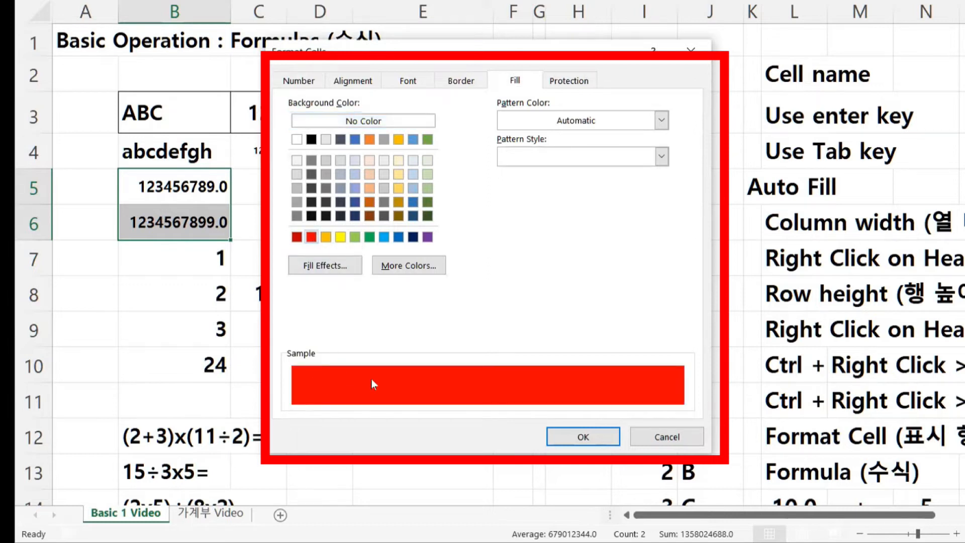
{"action": "left_click", "coordinate": [583, 436]}
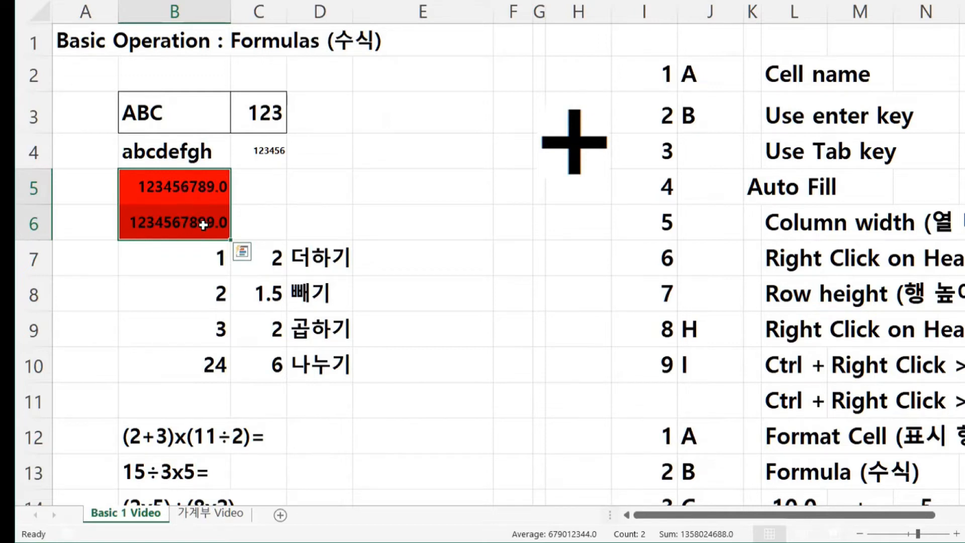
{"action": "left_click", "coordinate": [395, 112]}
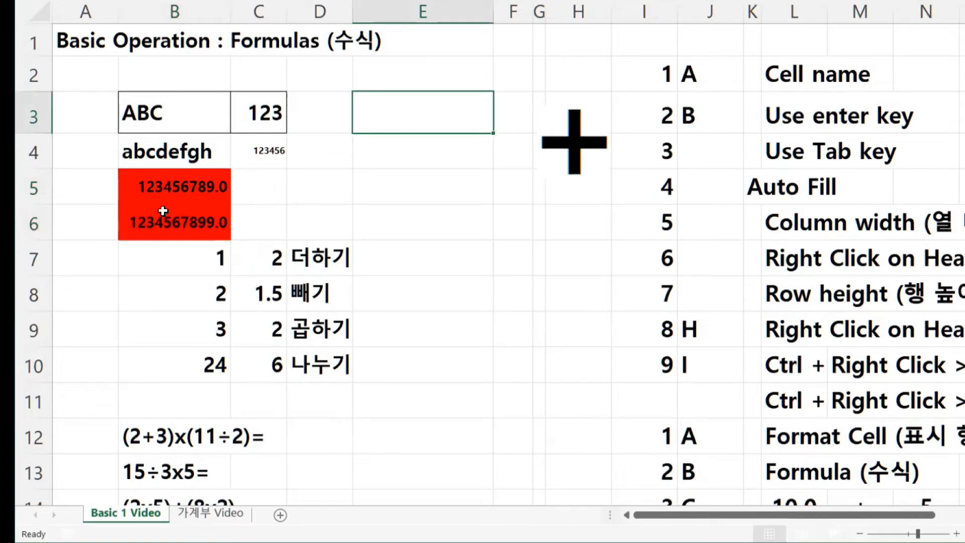
{"action": "left_click_drag", "start_coordinate": [450, 124], "coordinate": [455, 216]}
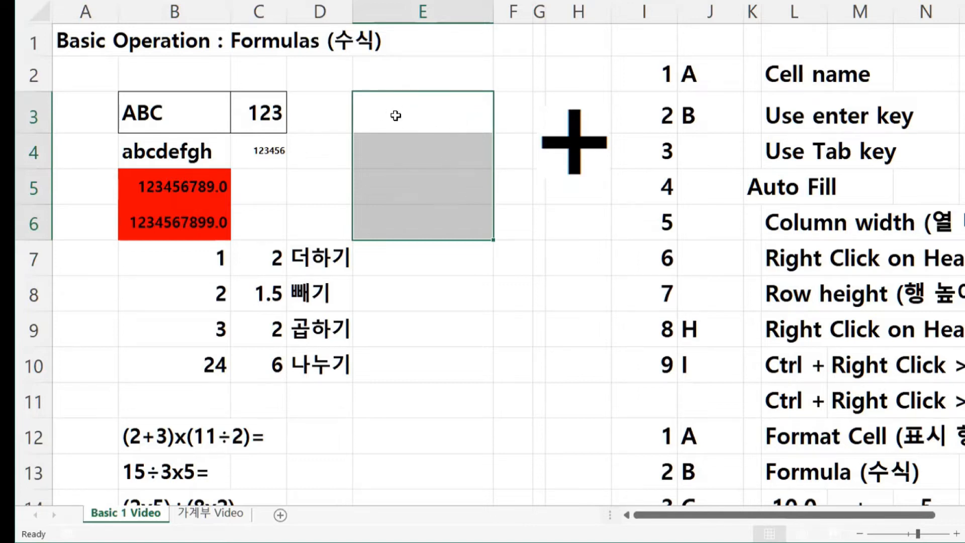
{"action": "left_click_drag", "start_coordinate": [381, 105], "coordinate": [576, 161]}
{"action": "left_click_drag", "start_coordinate": [577, 233], "coordinate": [577, 357]}
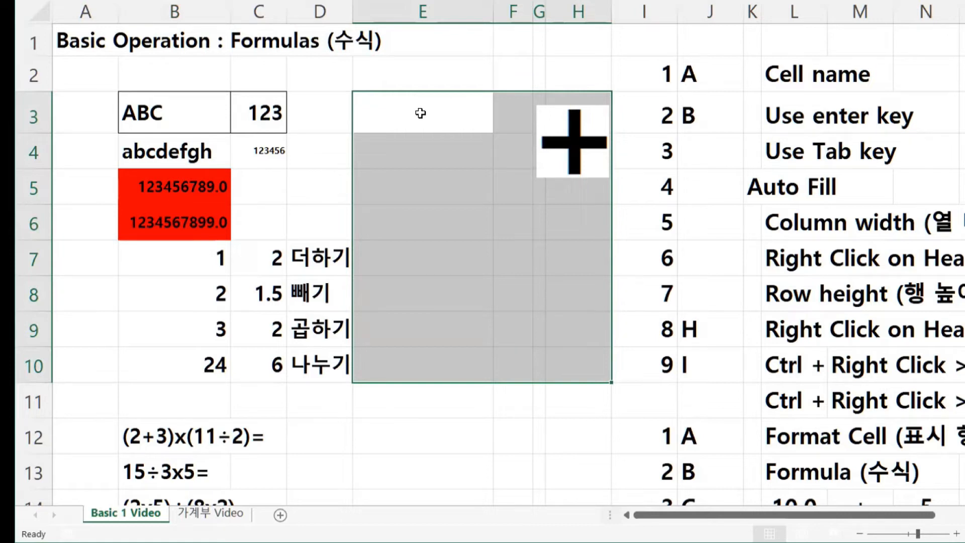
{"action": "left_click", "coordinate": [188, 194]}
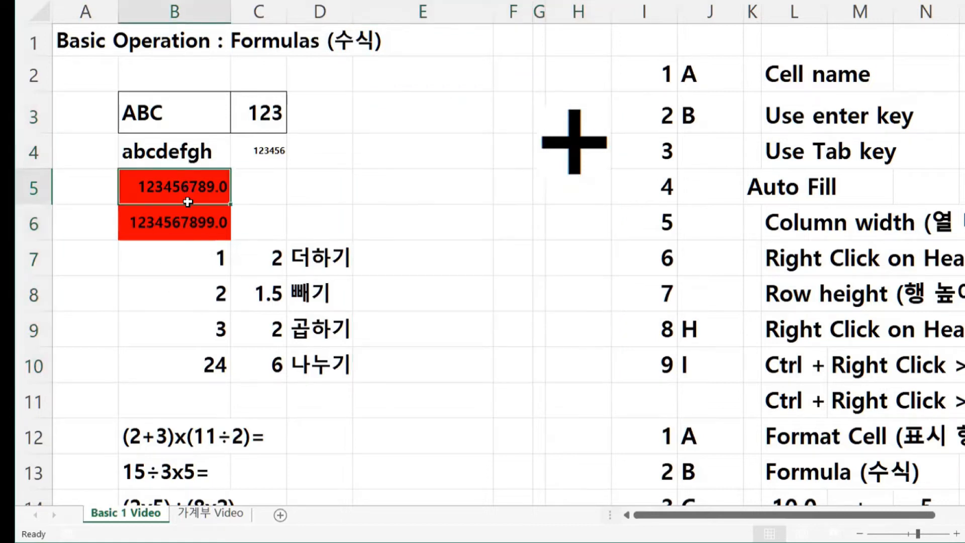
{"action": "left_click_drag", "start_coordinate": [188, 202], "coordinate": [197, 222]}
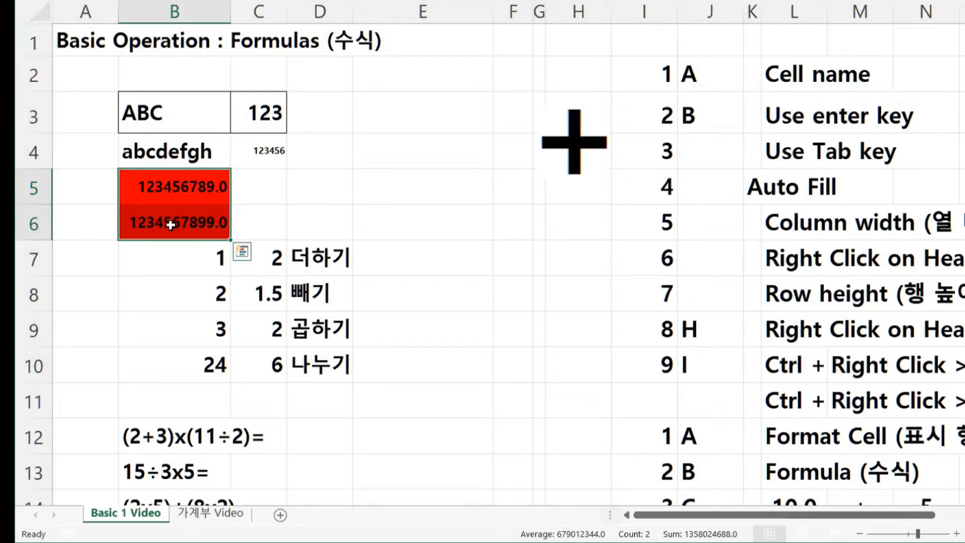
{"action": "left_click", "coordinate": [404, 203]}
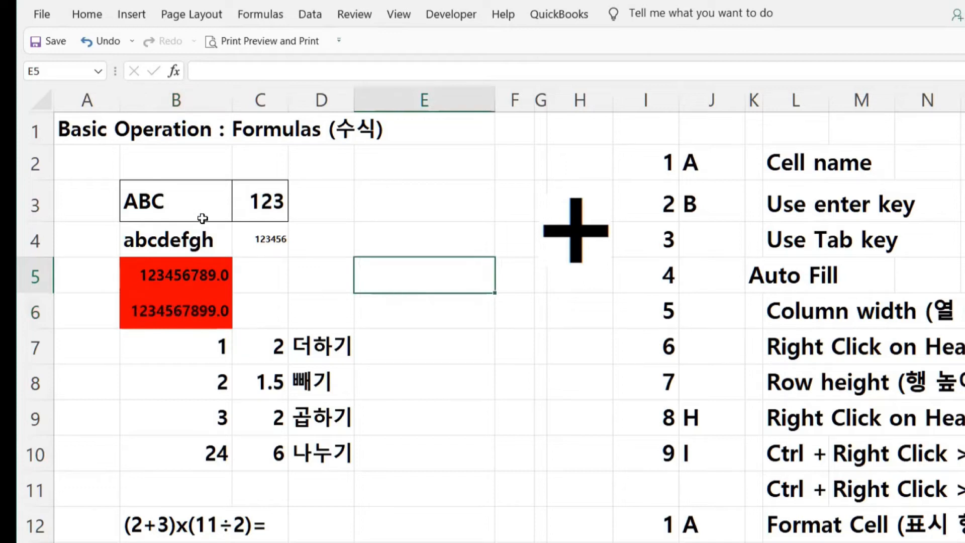
- Color cells B5:B6 with a light blue fill and yellow font
{"action": "left_click", "coordinate": [146, 271]}
{"action": "left_click_drag", "start_coordinate": [145, 311], "coordinate": [145, 312]}
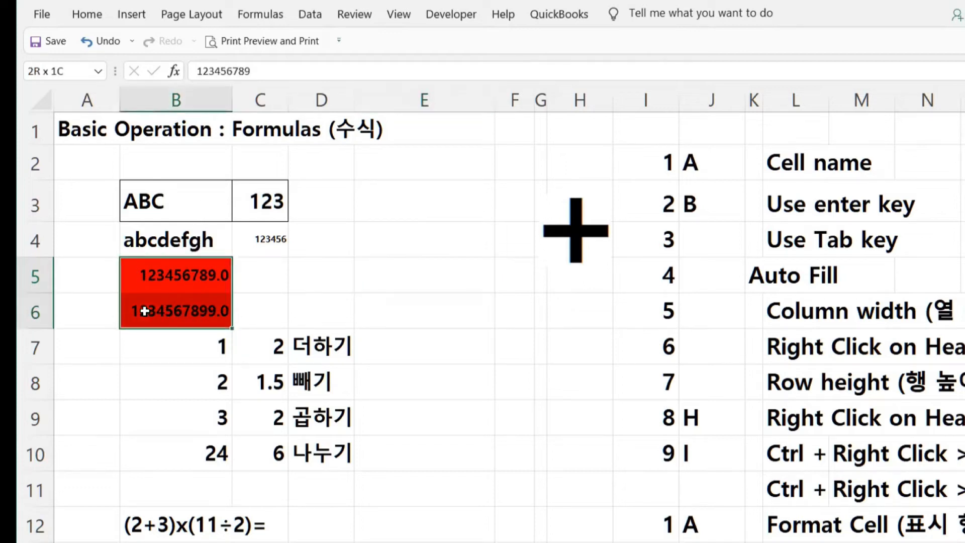
{"action": "left_click", "coordinate": [90, 15]}
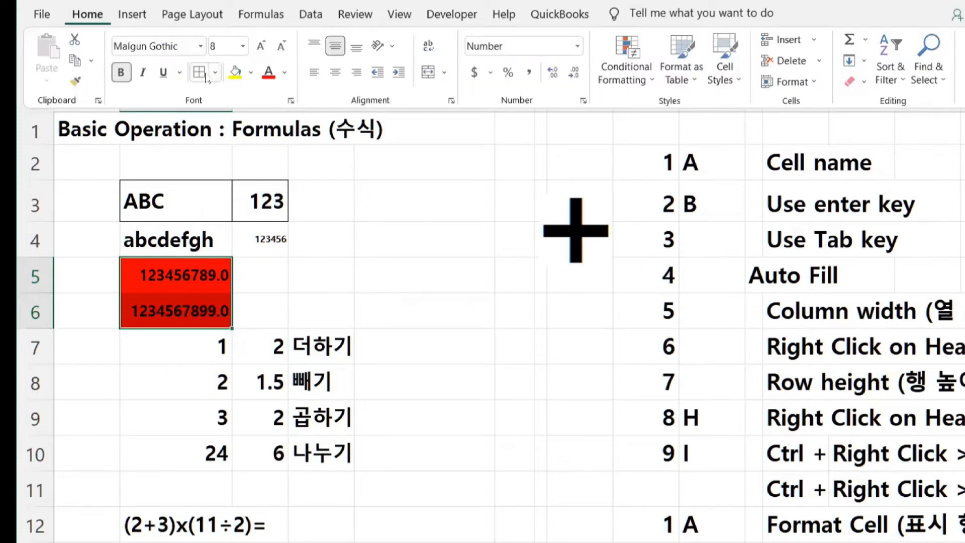
{"action": "left_click", "coordinate": [250, 74]}
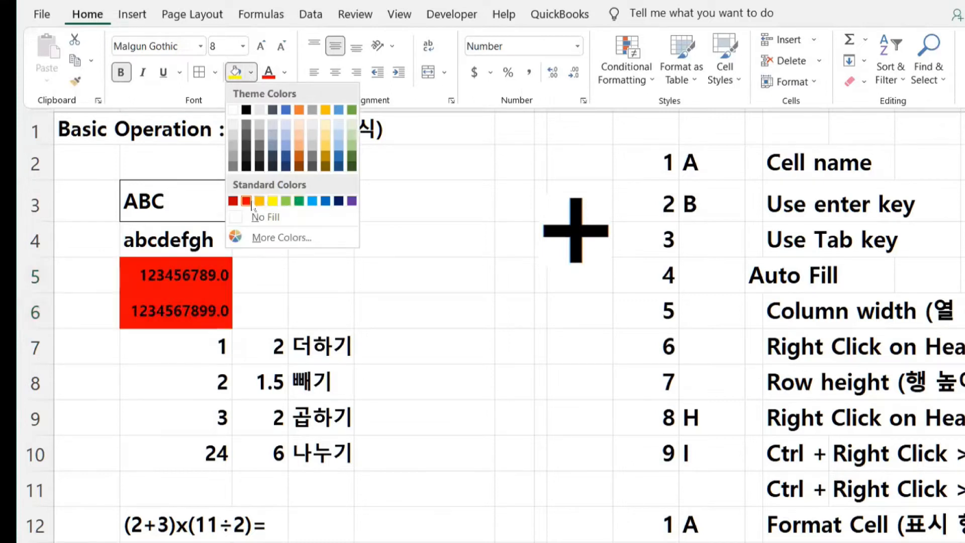
{"action": "left_click", "coordinate": [312, 201]}
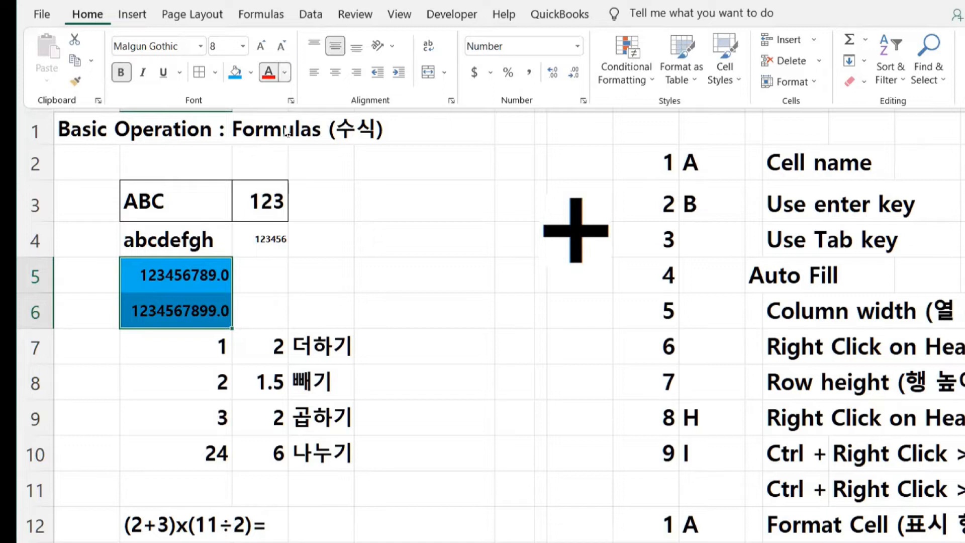
{"action": "left_click", "coordinate": [285, 76]}
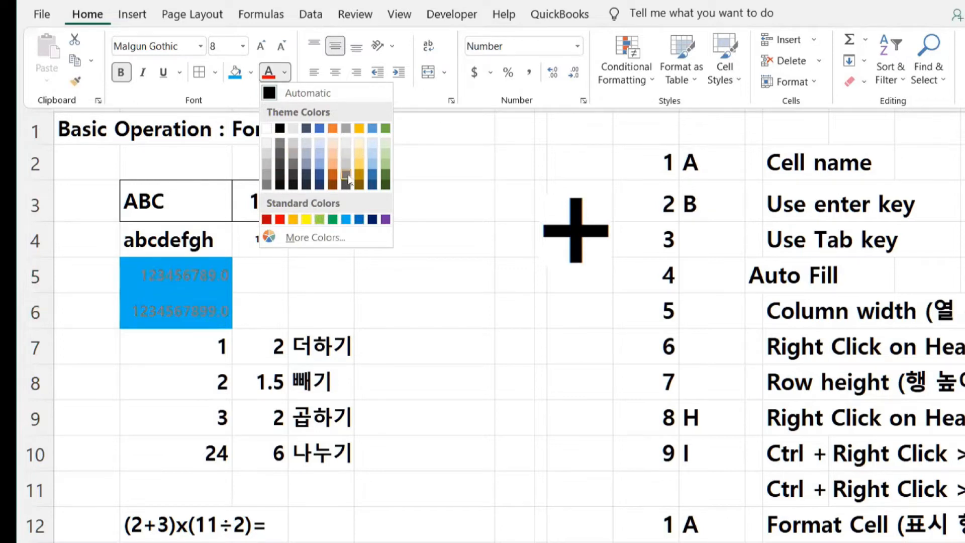
{"action": "left_click", "coordinate": [306, 219]}
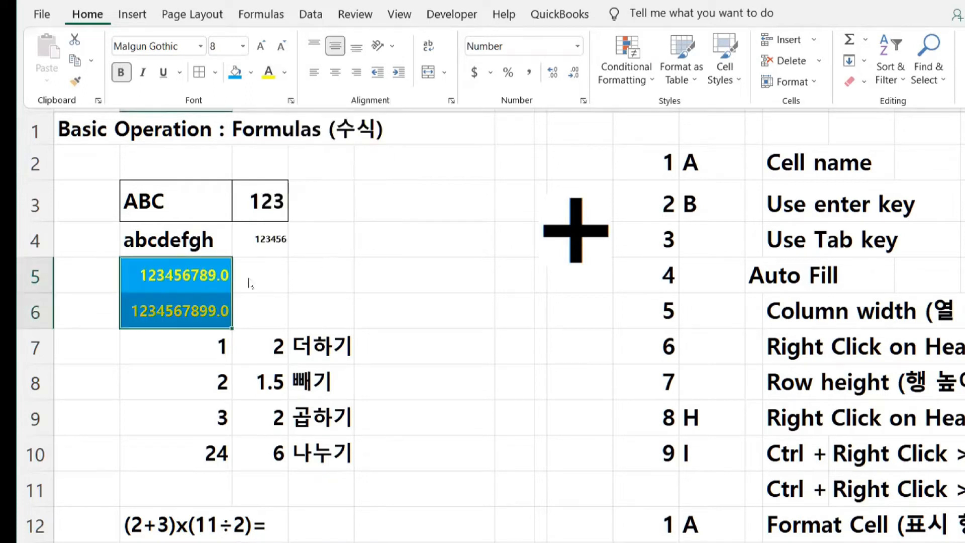
{"action": "left_click", "coordinate": [324, 287]}
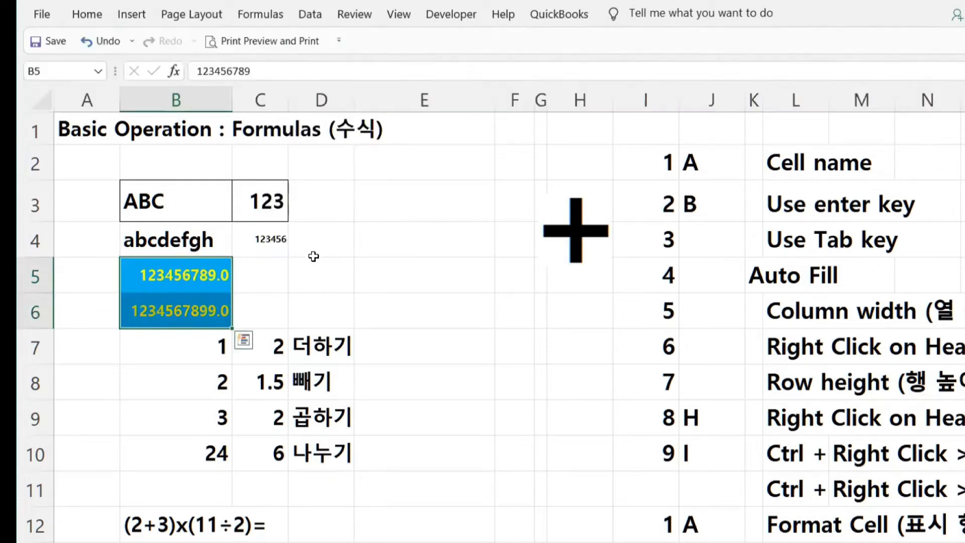
{"action": "left_click", "coordinate": [89, 15]}
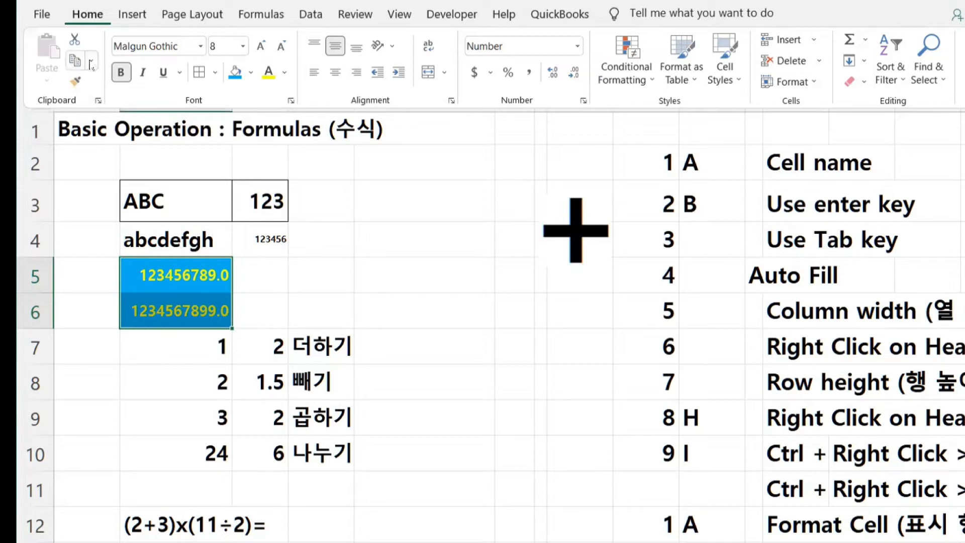
{"action": "left_click", "coordinate": [43, 14]}
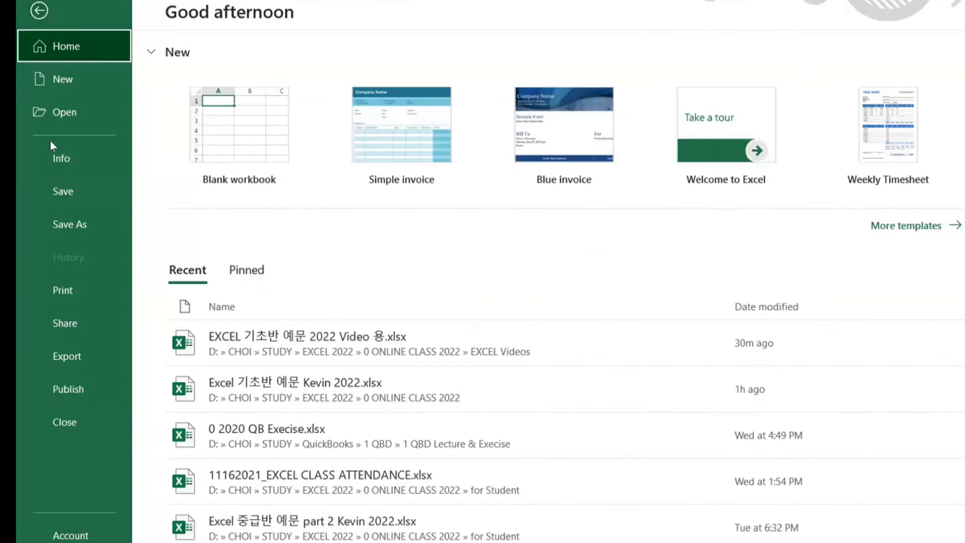
{"action": "left_click", "coordinate": [39, 10]}
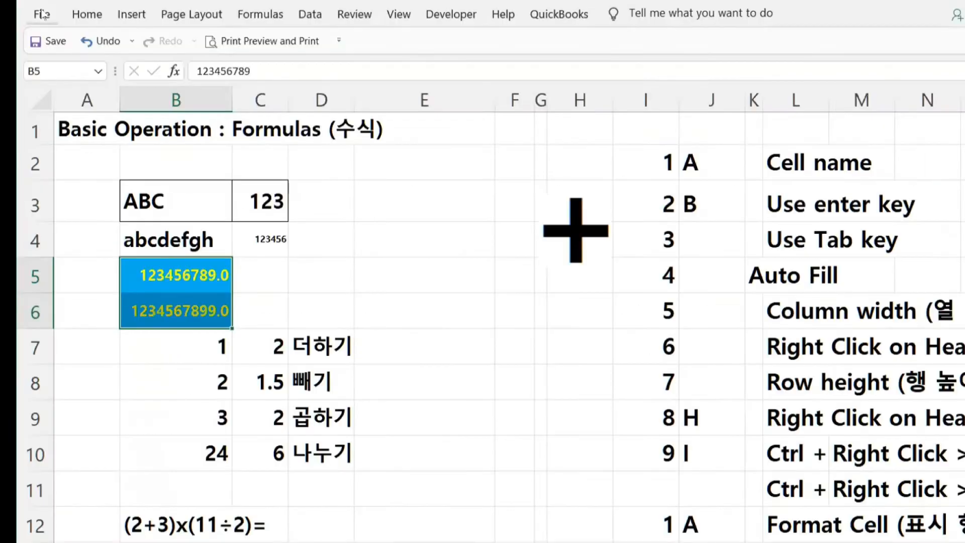
{"action": "left_click", "coordinate": [89, 15]}
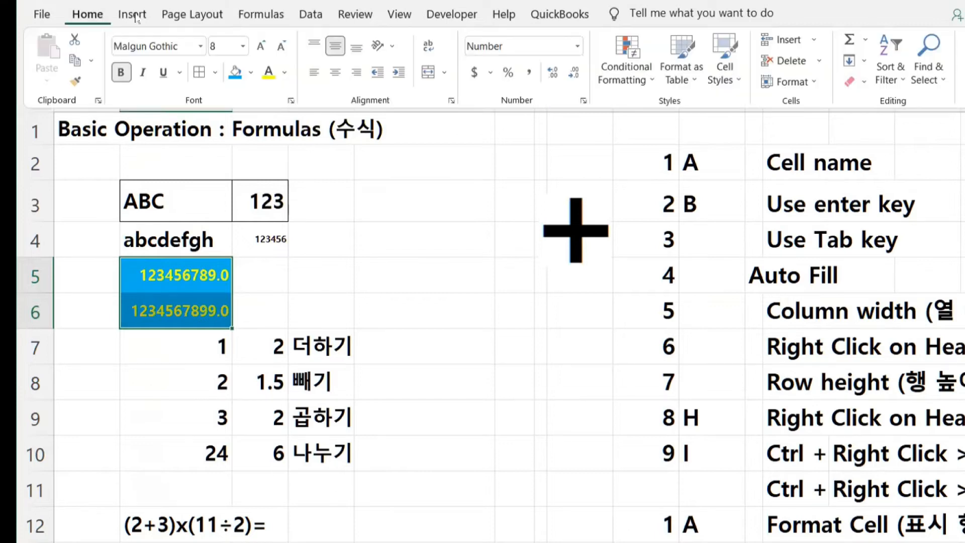
{"action": "left_click", "coordinate": [136, 18]}
{"action": "left_click", "coordinate": [201, 16]}
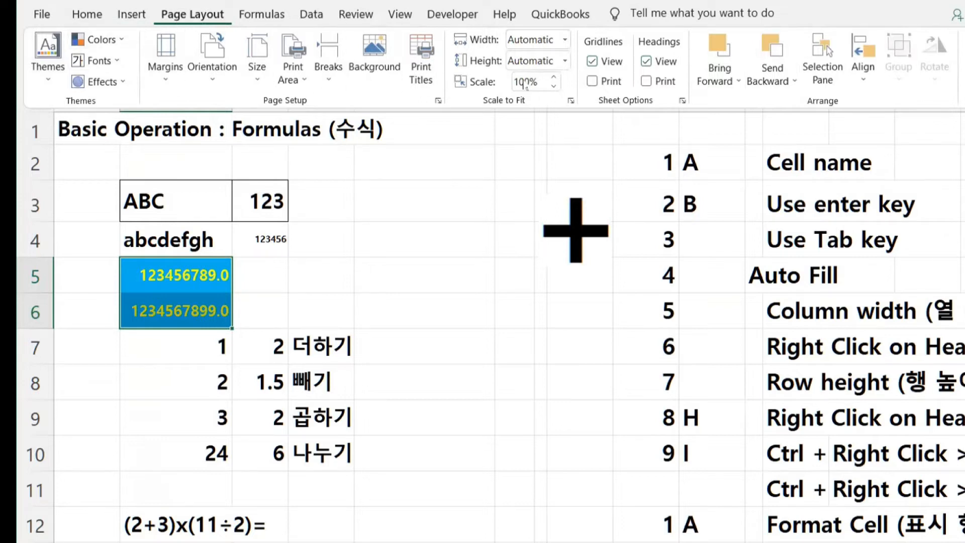
{"action": "left_click", "coordinate": [309, 15]}
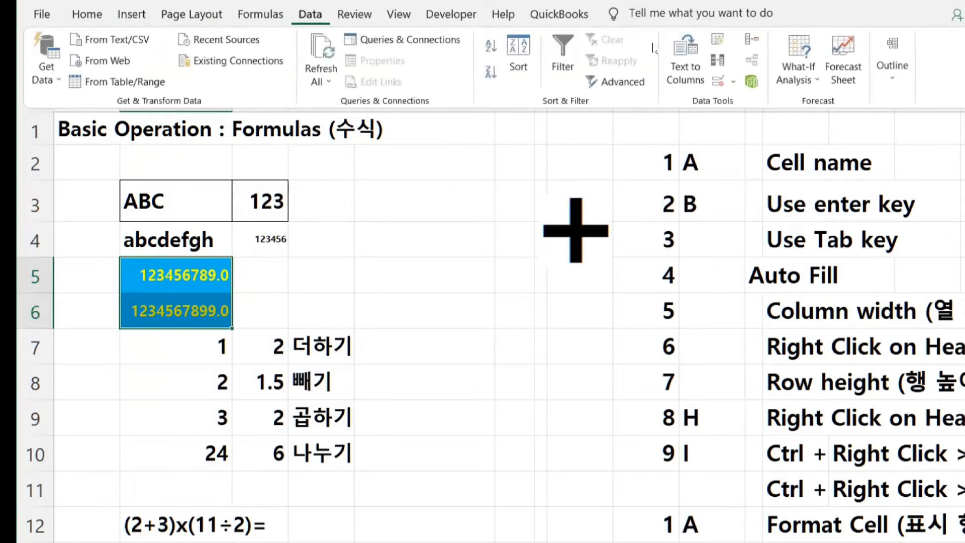
{"action": "left_click", "coordinate": [401, 245]}
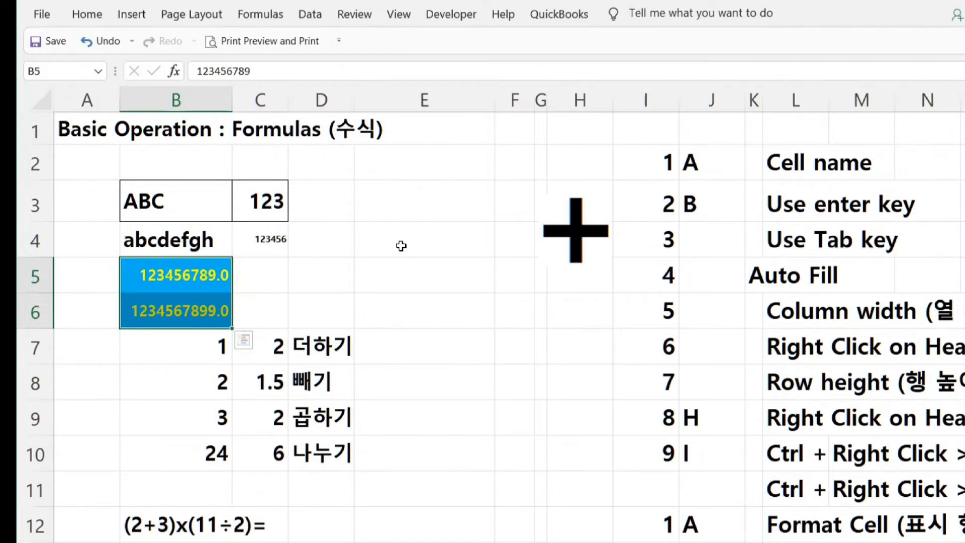
{"action": "scroll", "coordinate": [401, 246], "scroll_direction": "down", "scroll_amount": 3}
{"action": "scroll", "coordinate": [401, 245], "scroll_direction": "up", "scroll_amount": 3}
{"action": "left_click", "coordinate": [402, 252]}
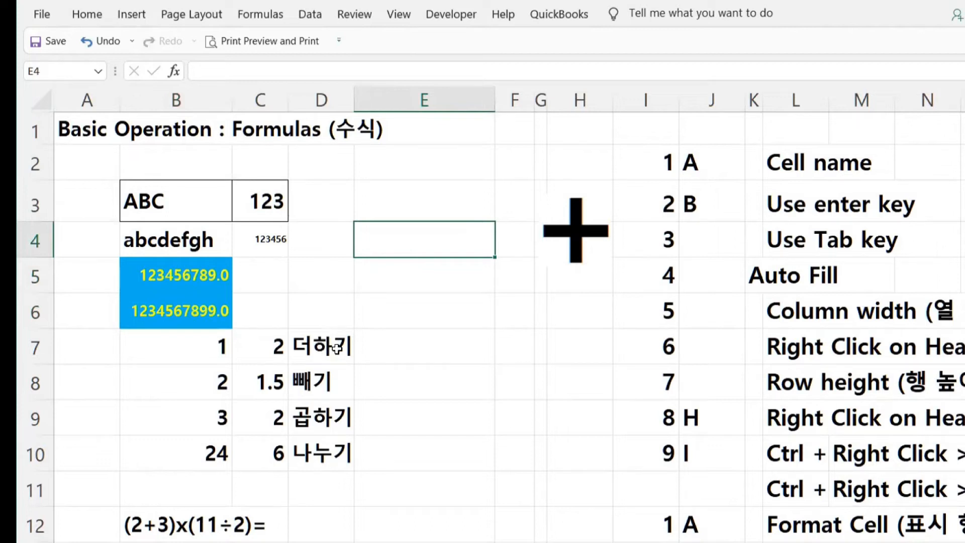
{"action": "left_click", "coordinate": [425, 347]}
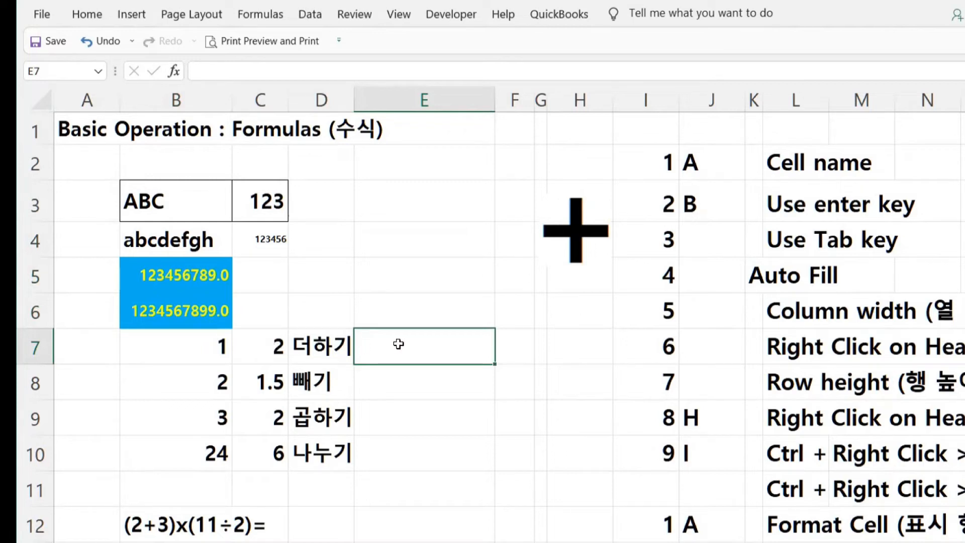
{"action": "type", "text": "1"}
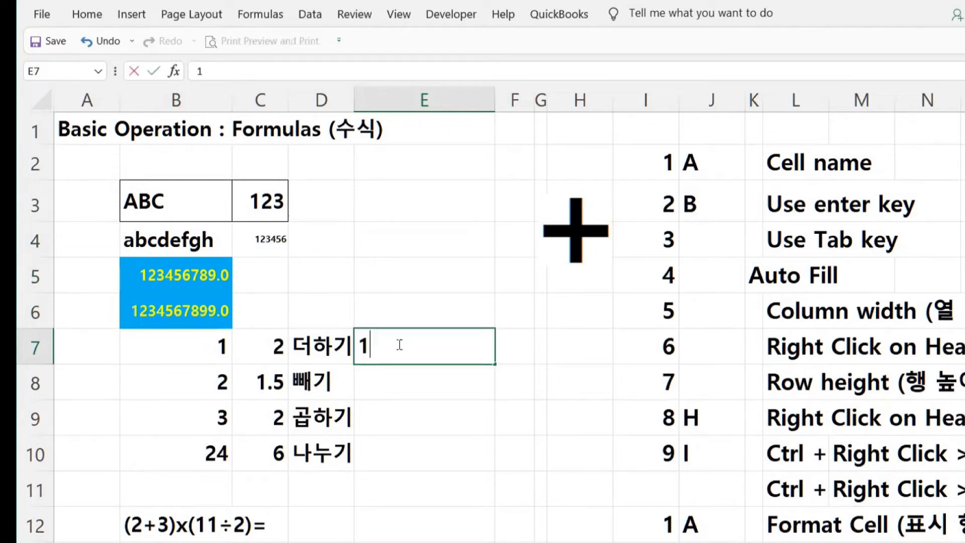
{"action": "type", "text": "+2"}
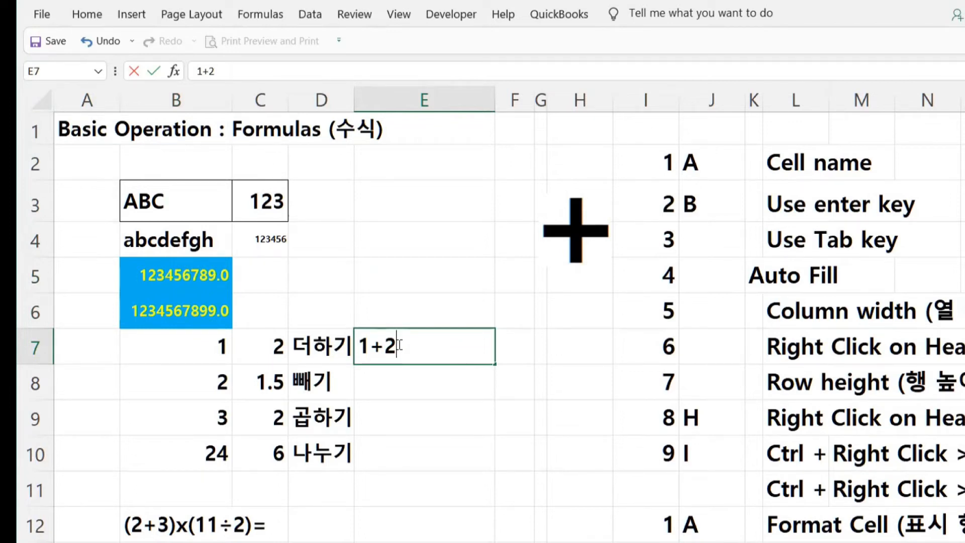
{"action": "left_click_drag", "start_coordinate": [400, 345], "coordinate": [344, 347]}
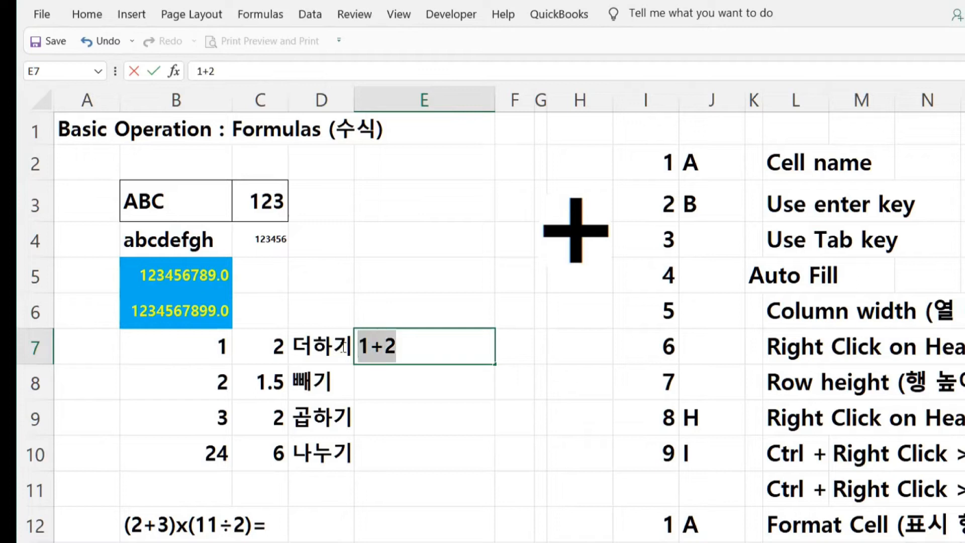
{"action": "key", "text": "Delete"}
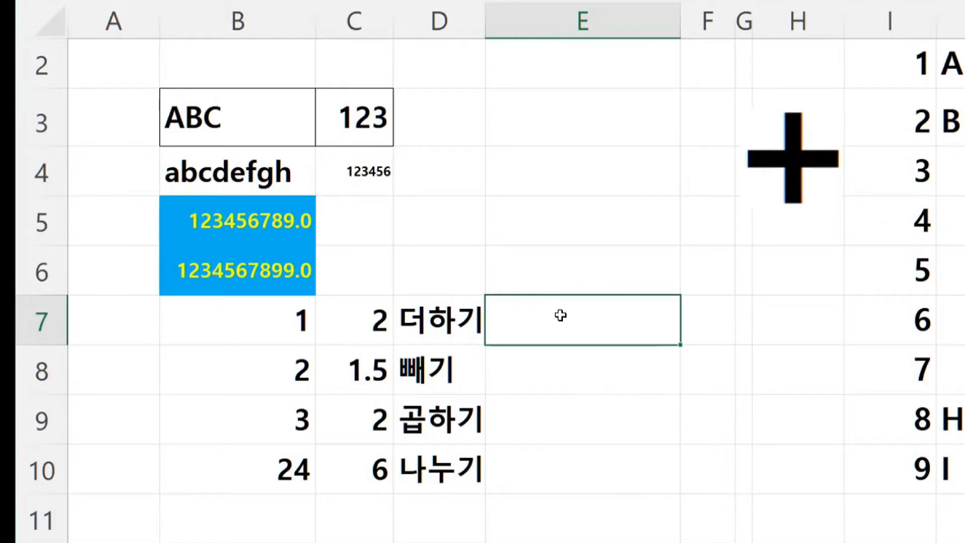
- Enter the formula =1+2 in E7 so it displays 3
{"action": "type", "text": "="}
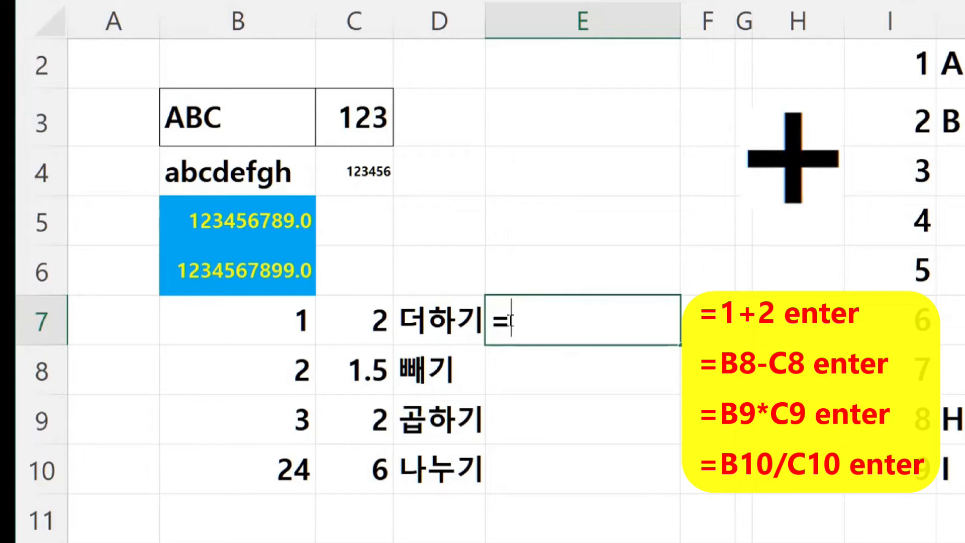
{"action": "type", "text": "1+2"}
{"action": "key", "text": "Return"}
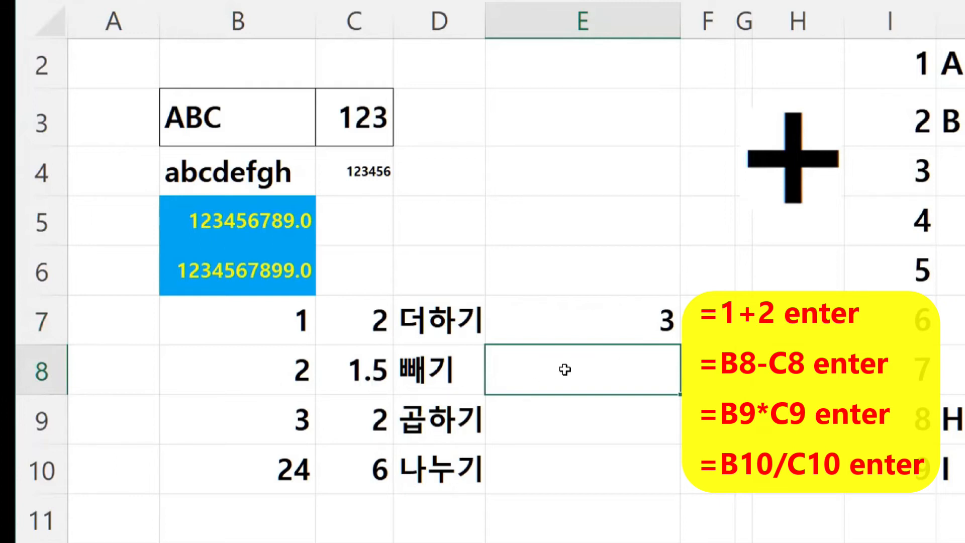
- Enter =B8-C8 in E8, referencing the 2 and 1.5 in row 8
{"action": "type", "text": "="}
{"action": "left_click", "coordinate": [269, 375]}
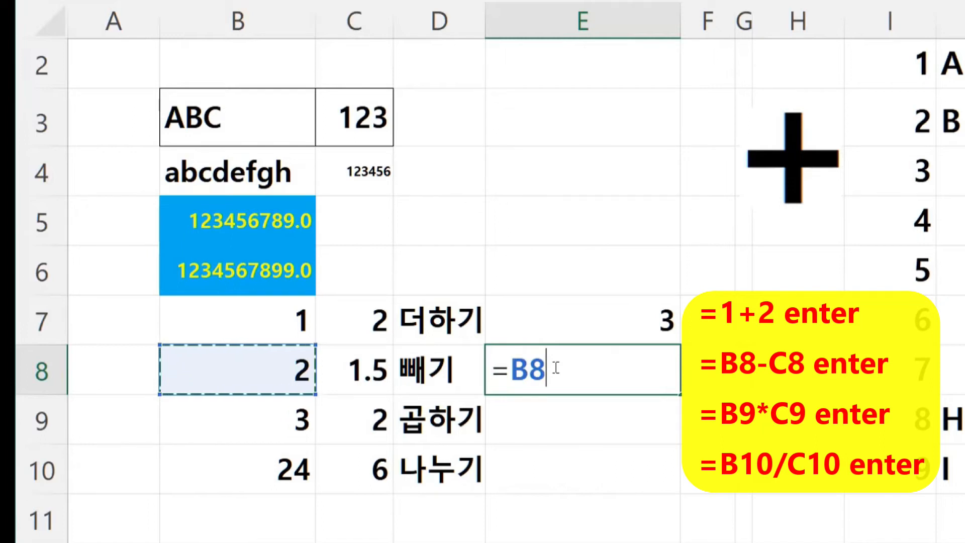
{"action": "type", "text": "-"}
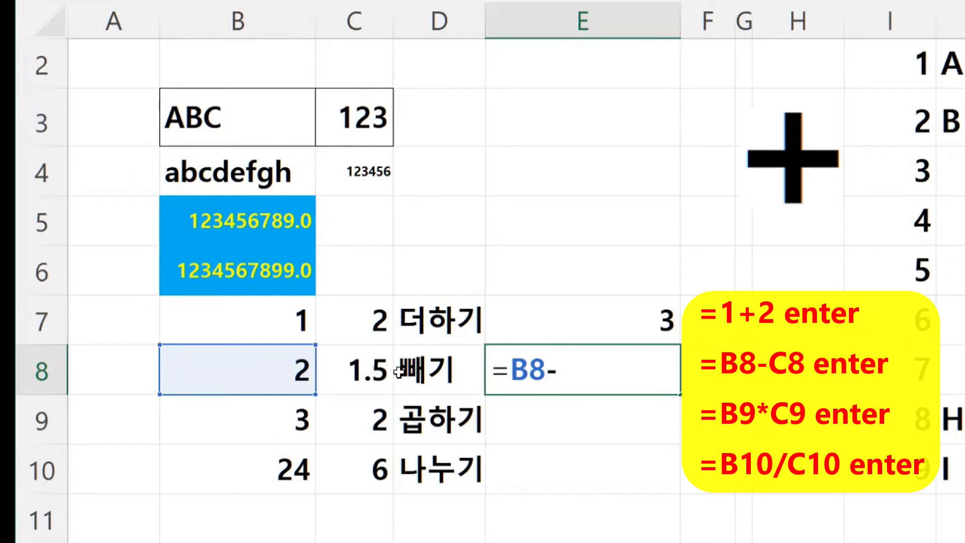
{"action": "left_click", "coordinate": [360, 370]}
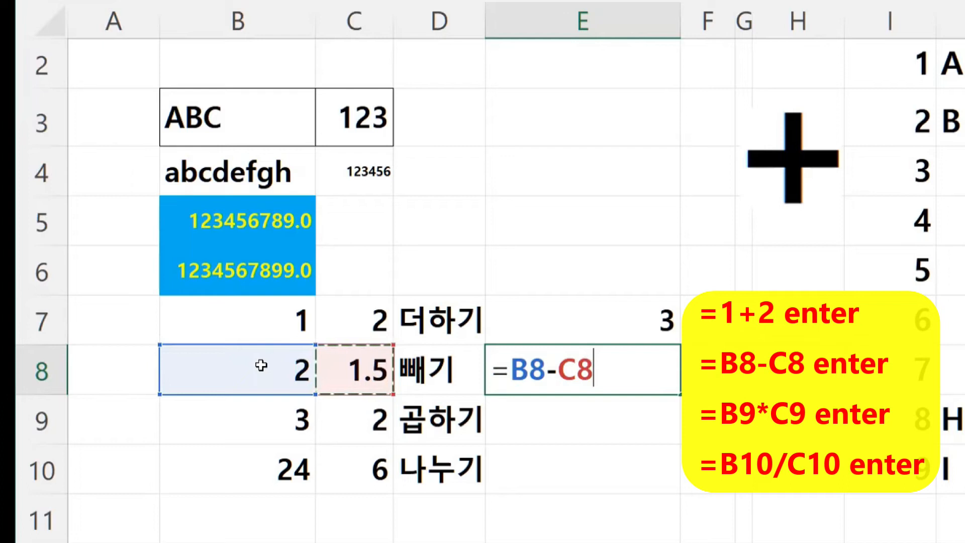
{"action": "key", "text": "Return"}
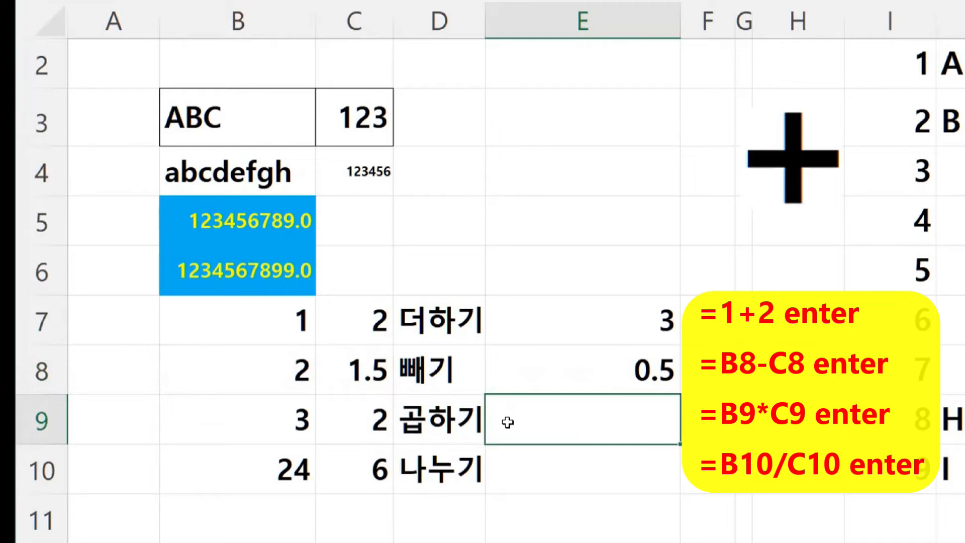
- Enter =B9*C9 in E9 so the product shows 6
{"action": "type", "text": "="}
{"action": "left_click", "coordinate": [285, 427]}
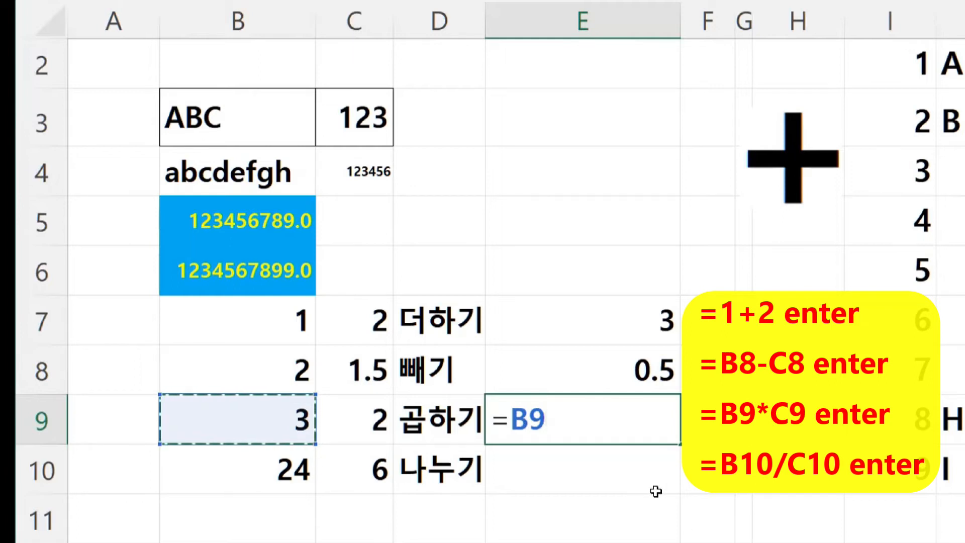
{"action": "type", "text": "*"}
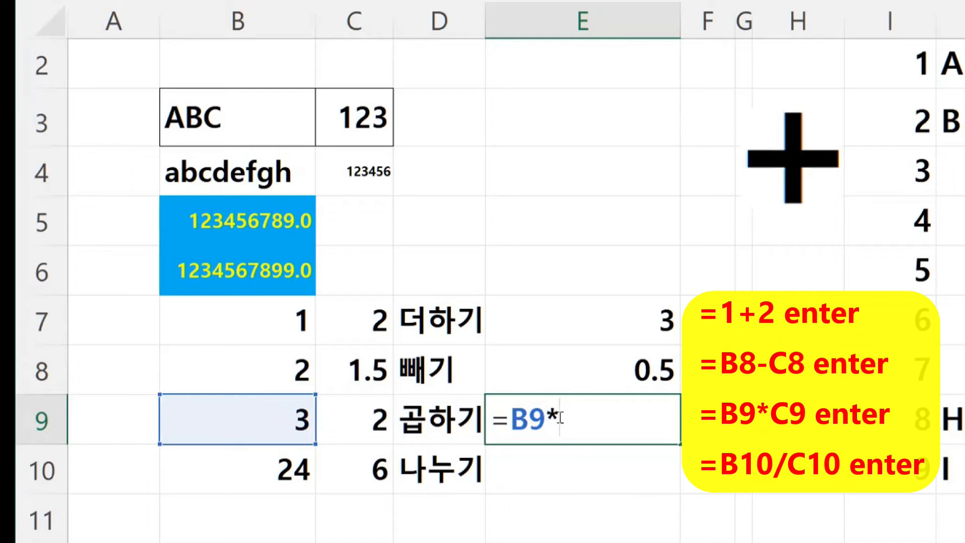
{"action": "left_click", "coordinate": [372, 420]}
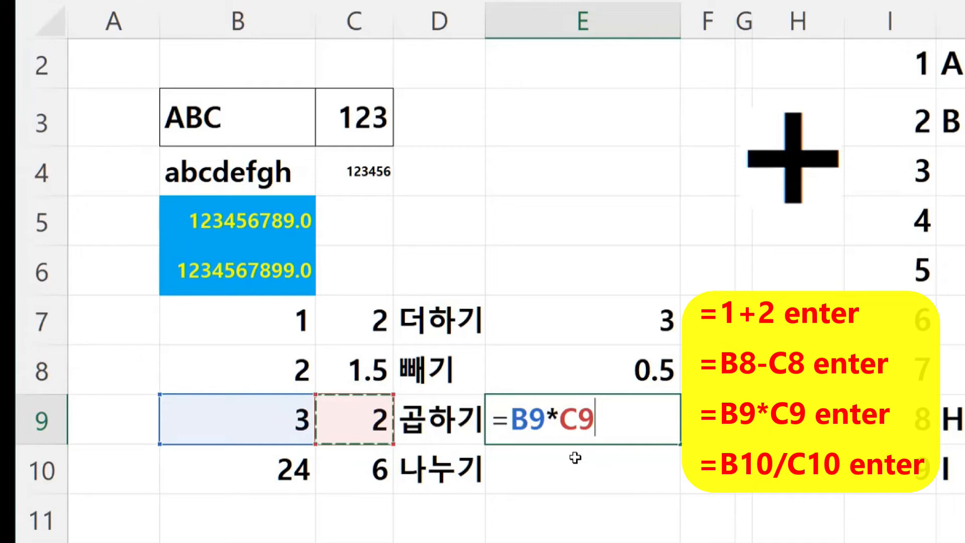
{"action": "key", "text": "Return"}
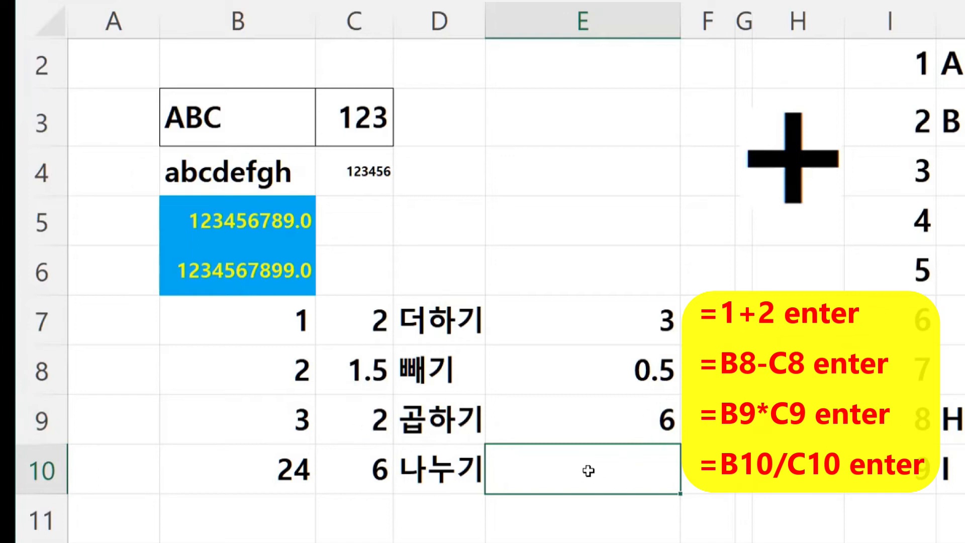
- Enter =B10/C10 in E10 so the quotient shows 4
{"action": "type", "text": "="}
{"action": "left_click", "coordinate": [283, 470]}
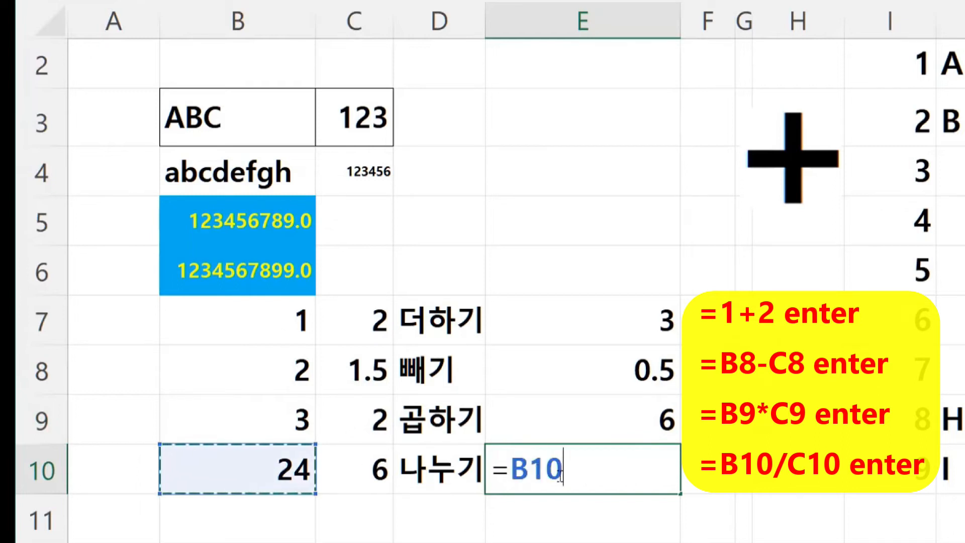
{"action": "type", "text": "/"}
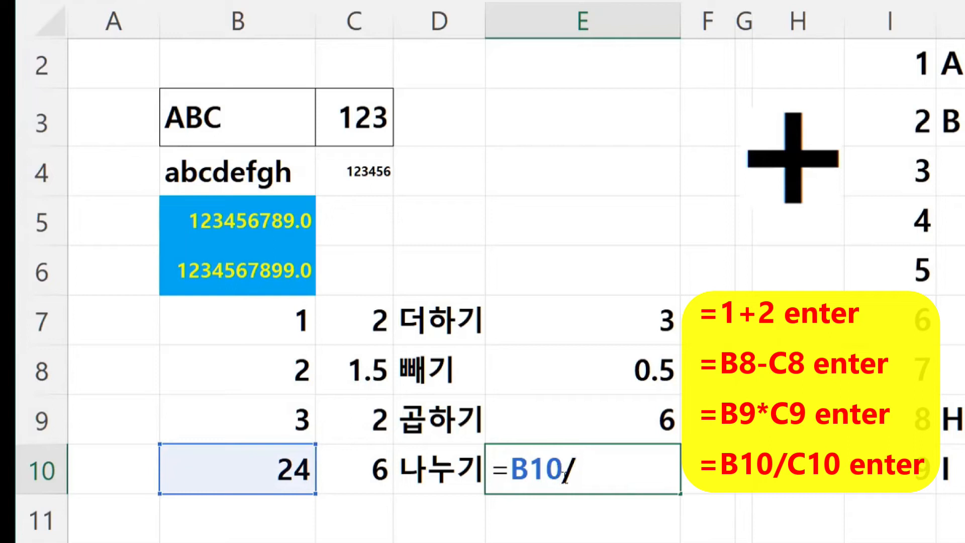
{"action": "left_click", "coordinate": [361, 470]}
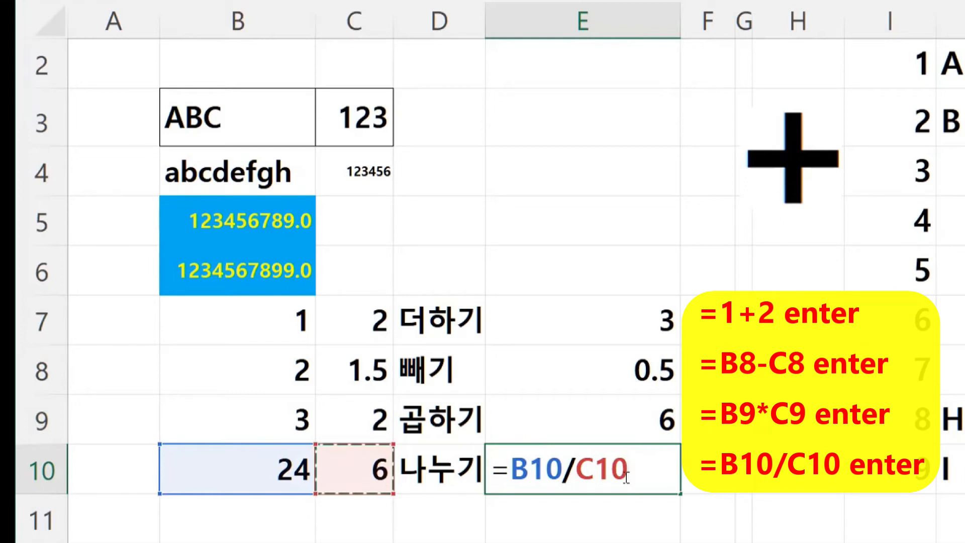
{"action": "key", "text": "Return"}
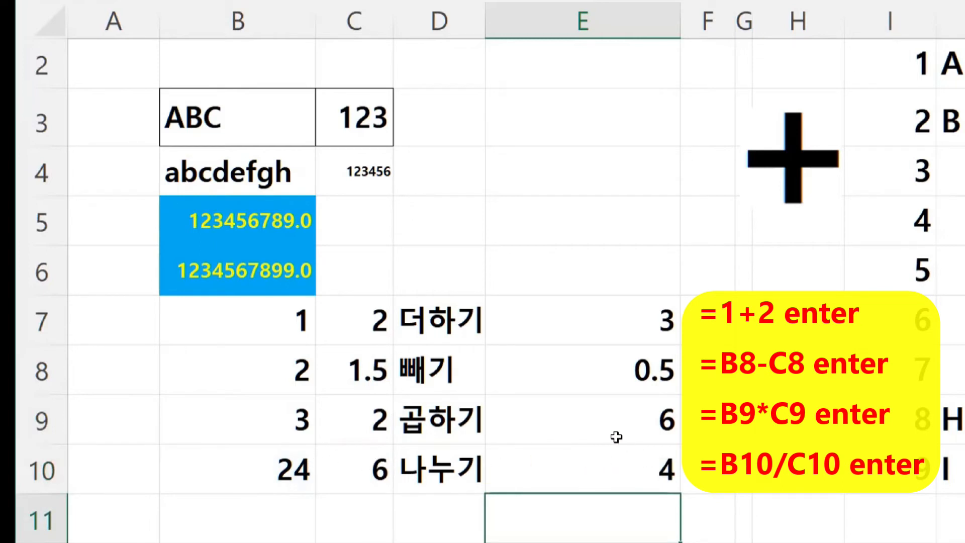
- Change B7 to 5 and verify E7's fixed sum still shows 3
{"action": "left_click", "coordinate": [636, 318]}
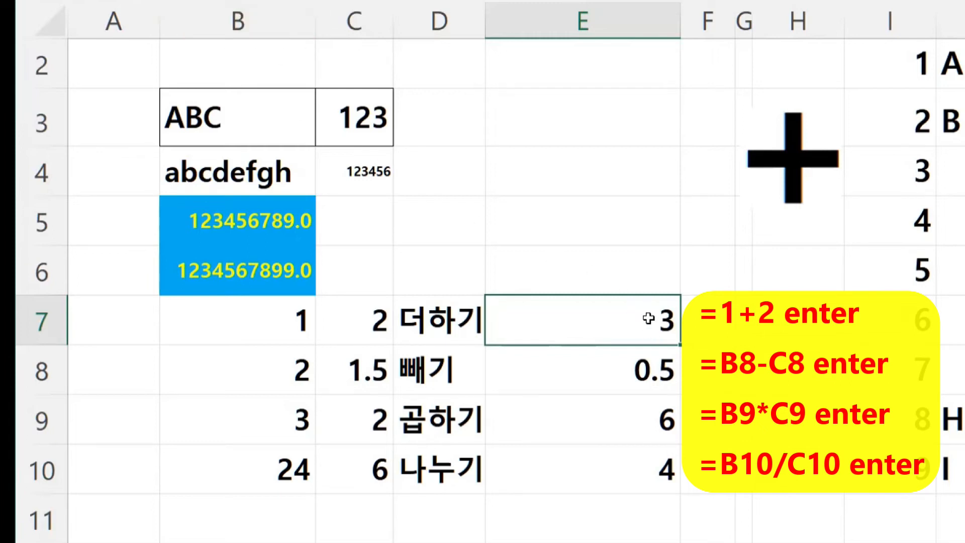
{"action": "left_click", "coordinate": [285, 319]}
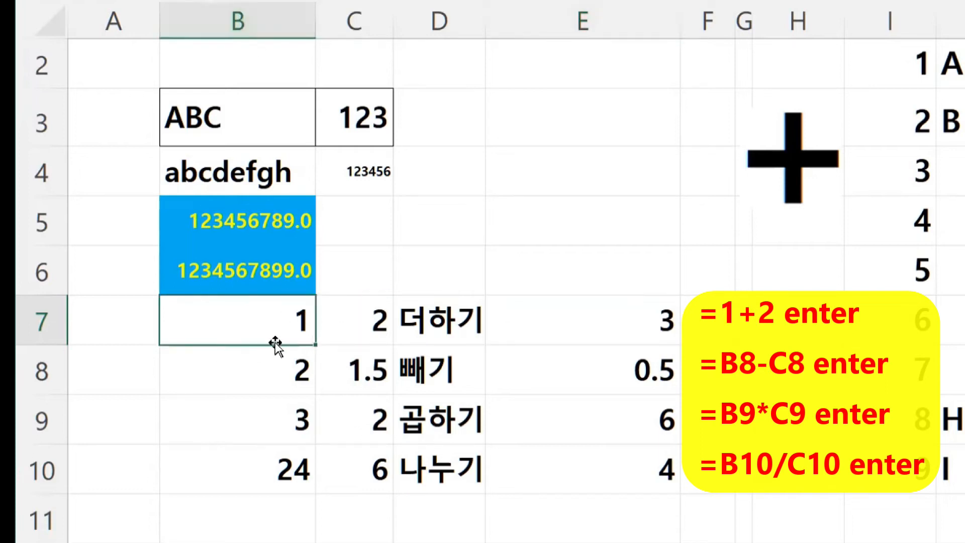
{"action": "type", "text": "5"}
{"action": "key", "text": "Return"}
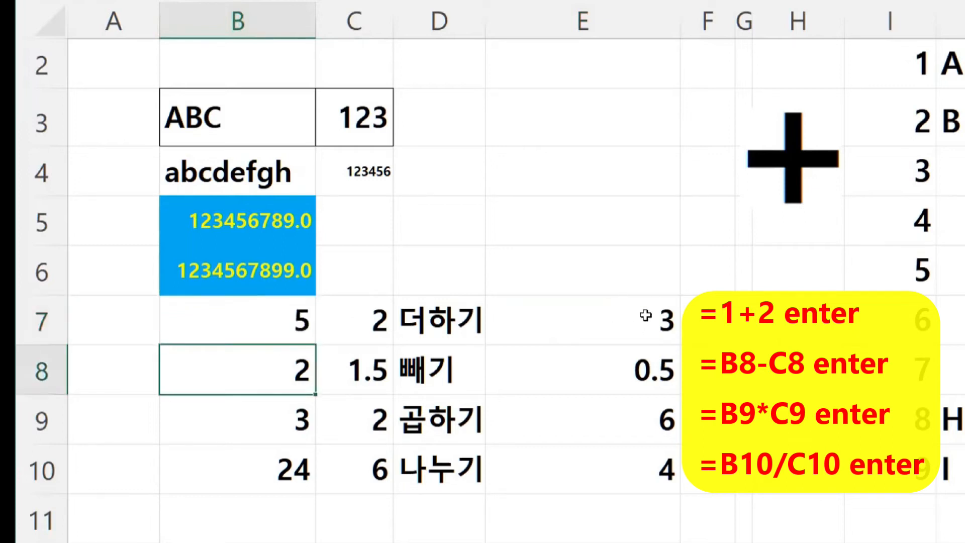
{"action": "left_click", "coordinate": [626, 317]}
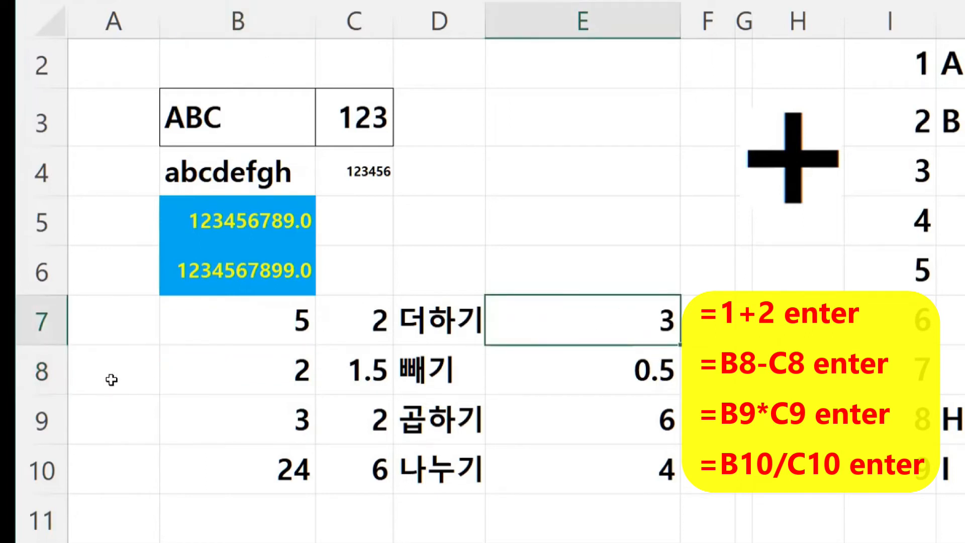
{"action": "left_click", "coordinate": [624, 371]}
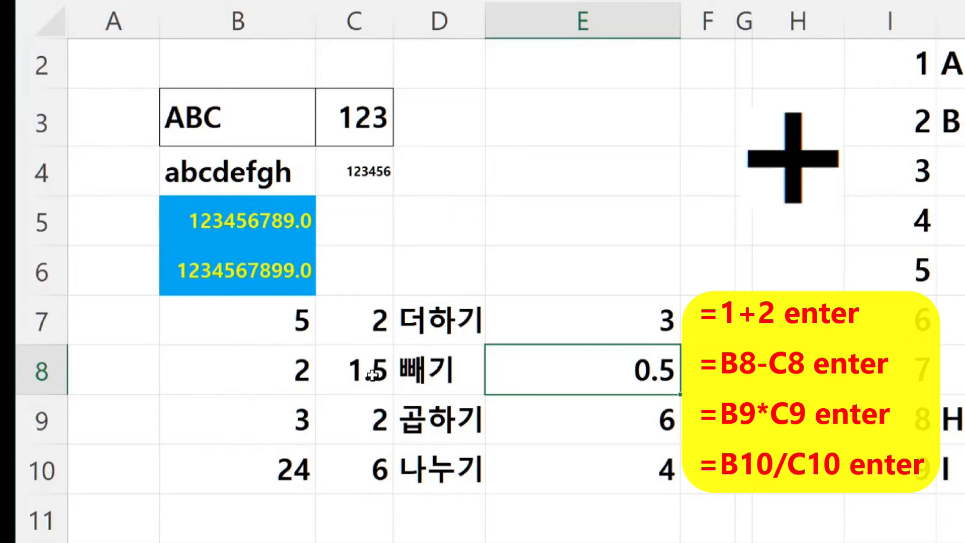
- Set B8, B9 and B10 to 5, updating E8–E10 to 3.5, 10 and 0.83333333
{"action": "left_click", "coordinate": [277, 375]}
{"action": "type", "text": "5"}
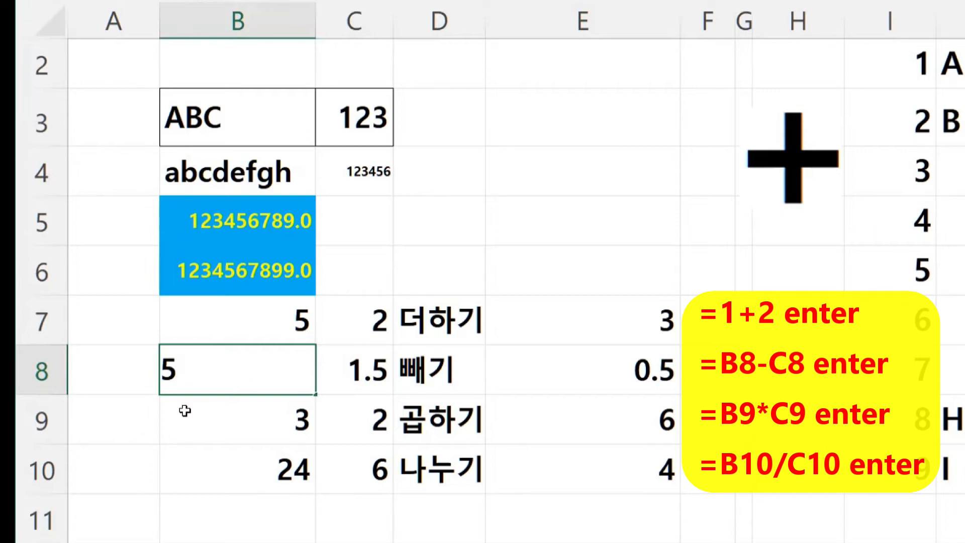
{"action": "key", "text": "Return"}
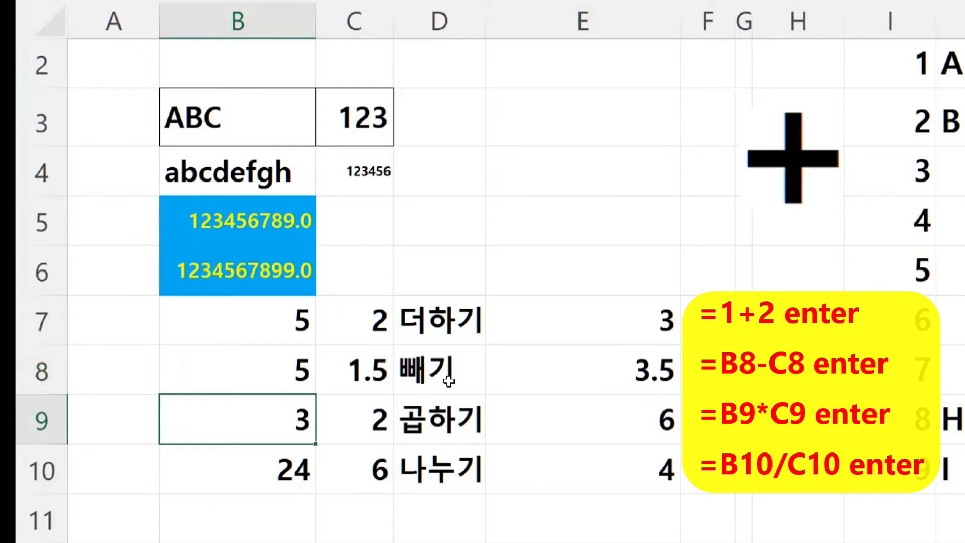
{"action": "left_click", "coordinate": [641, 376]}
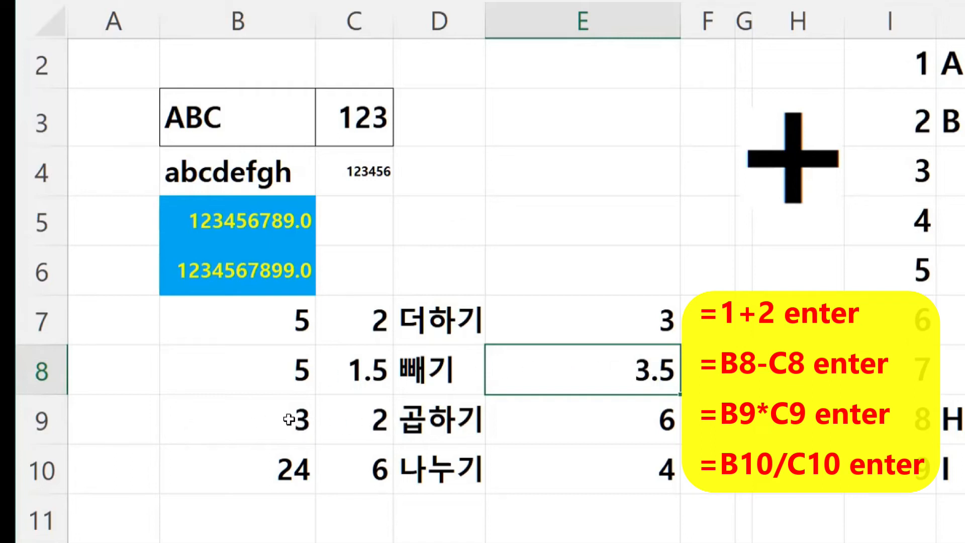
{"action": "left_click", "coordinate": [606, 417]}
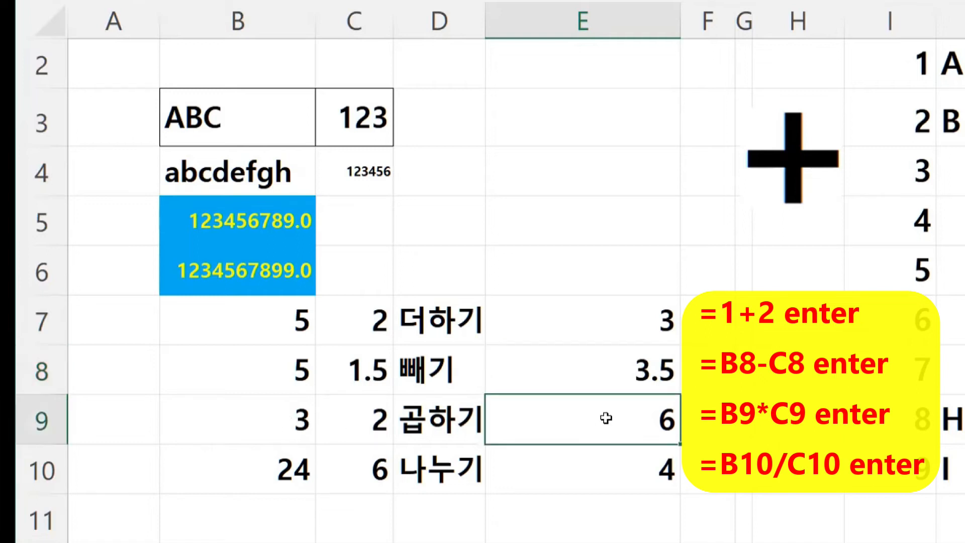
{"action": "left_click", "coordinate": [299, 417]}
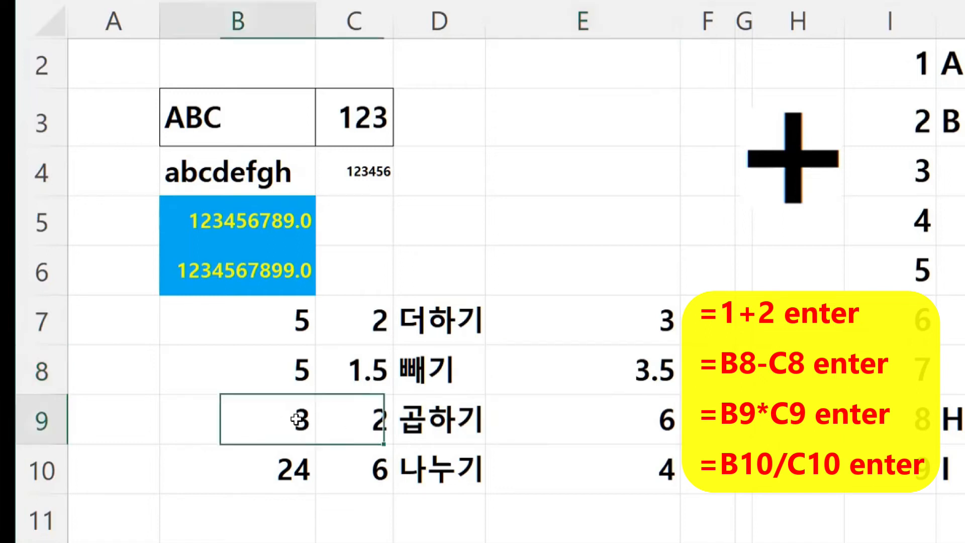
{"action": "type", "text": "5"}
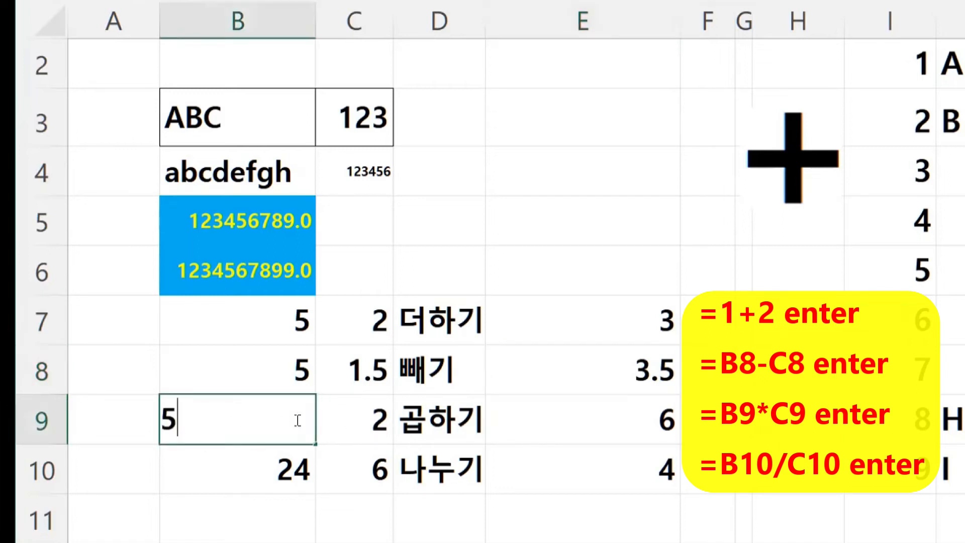
{"action": "key", "text": "Return"}
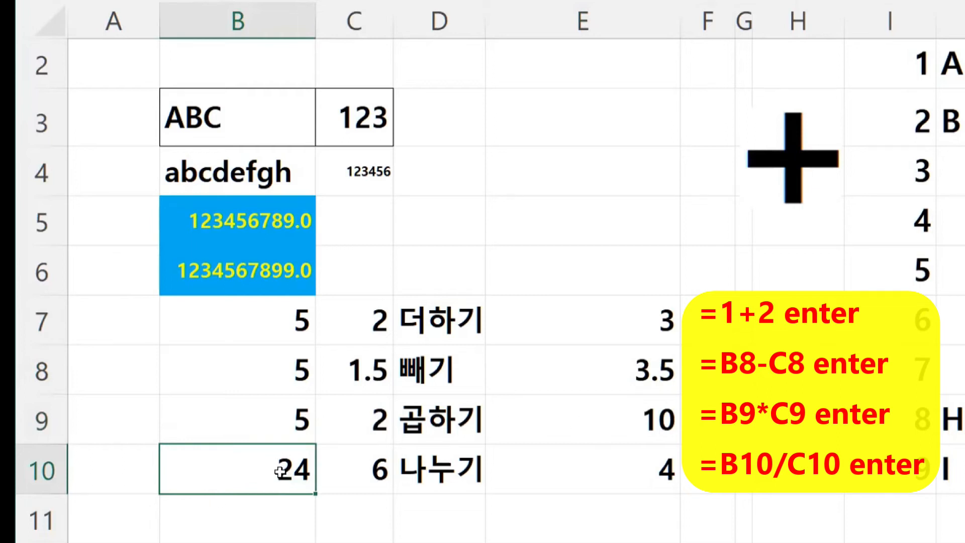
{"action": "type", "text": "5"}
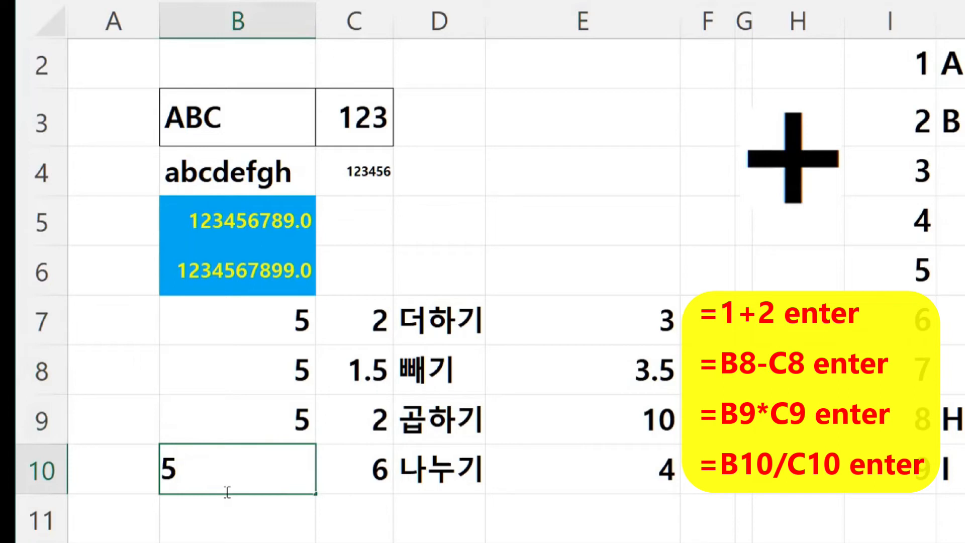
{"action": "key", "text": "Return"}
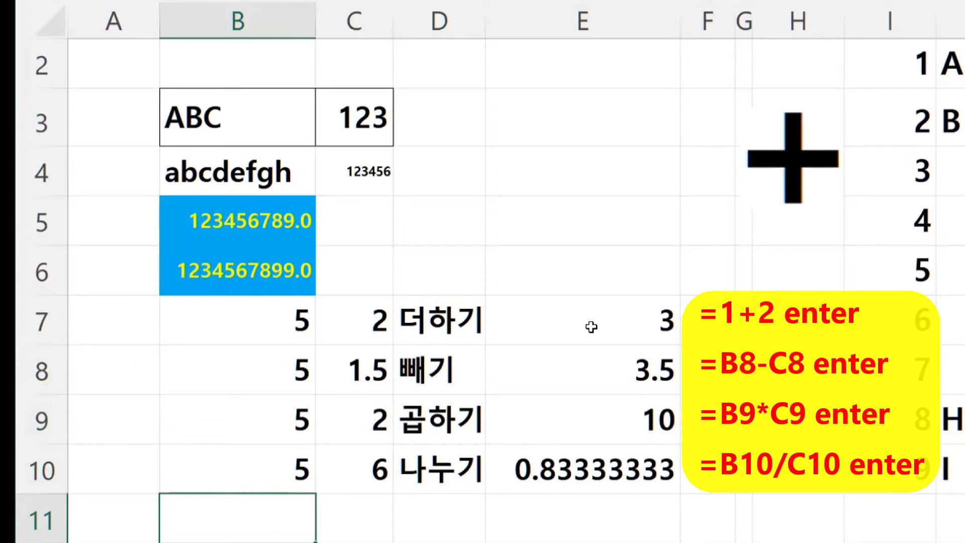
{"action": "left_click", "coordinate": [623, 316]}
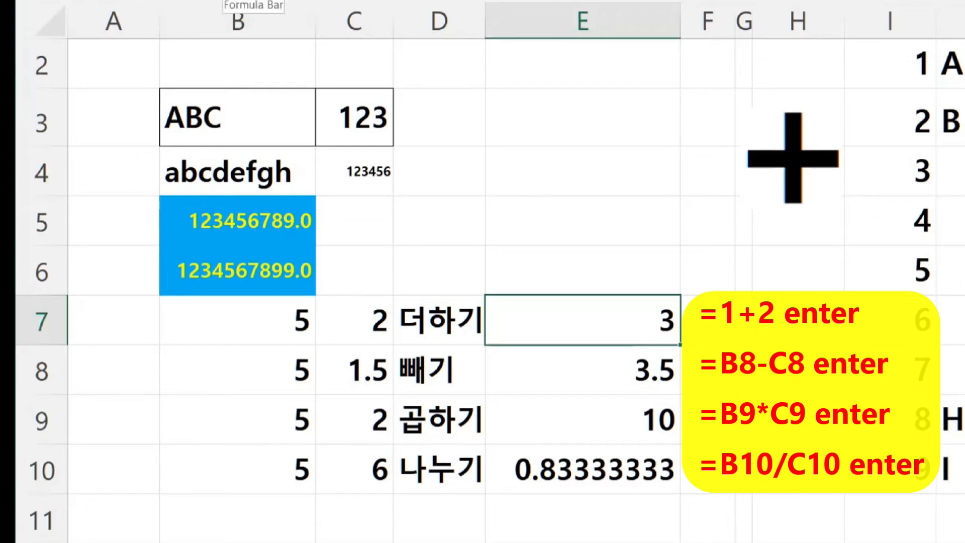
- Enter =(2+3)*(11/2) in E12, fixing a doubled plus sign along the way
{"action": "left_click", "coordinate": [592, 370]}
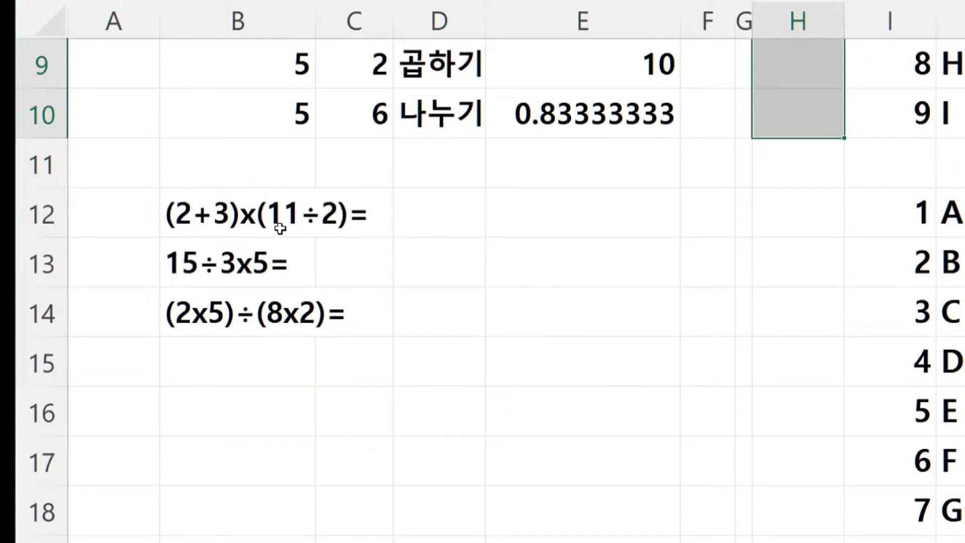
{"action": "left_click", "coordinate": [506, 219]}
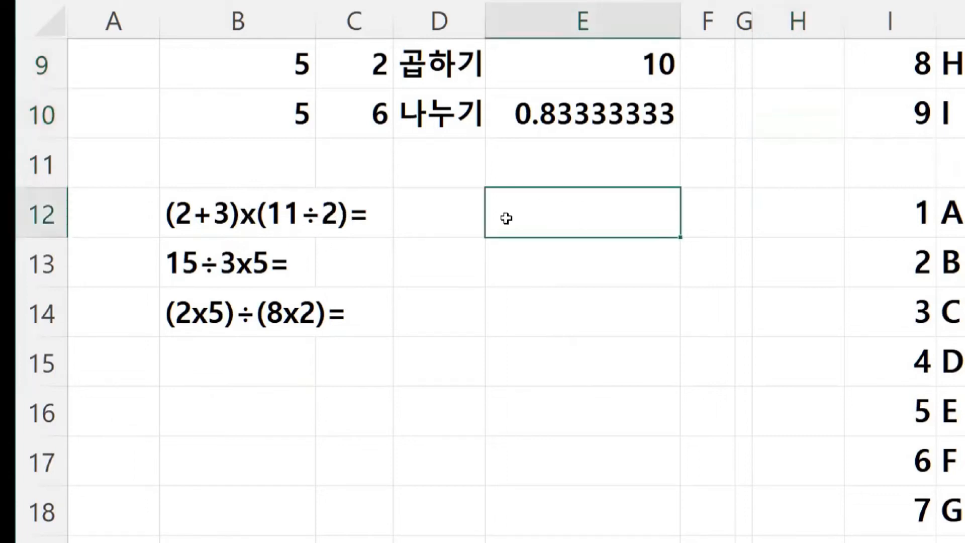
{"action": "type", "text": "=(2++3"}
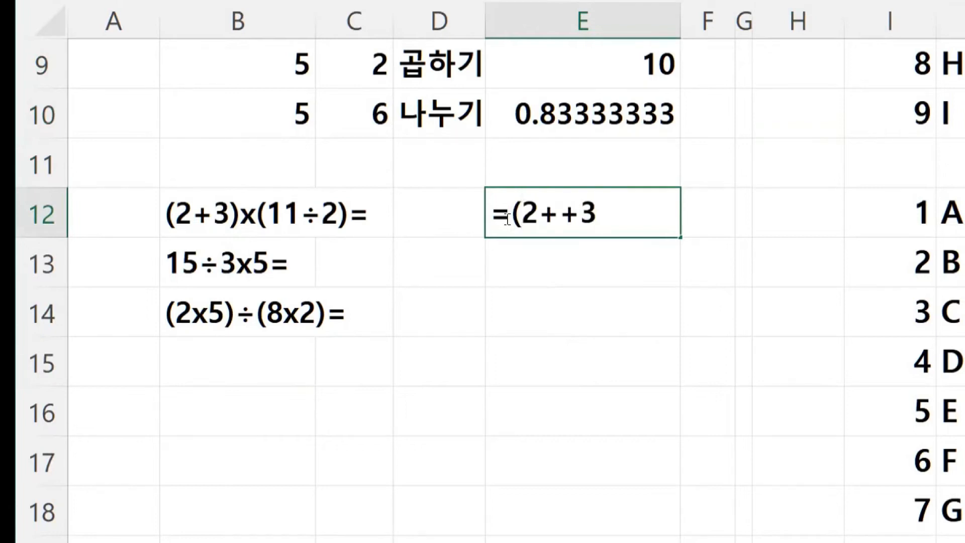
{"action": "key", "text": "BackSpace"}
{"action": "key", "text": "BackSpace"}
{"action": "type", "text": "3"}
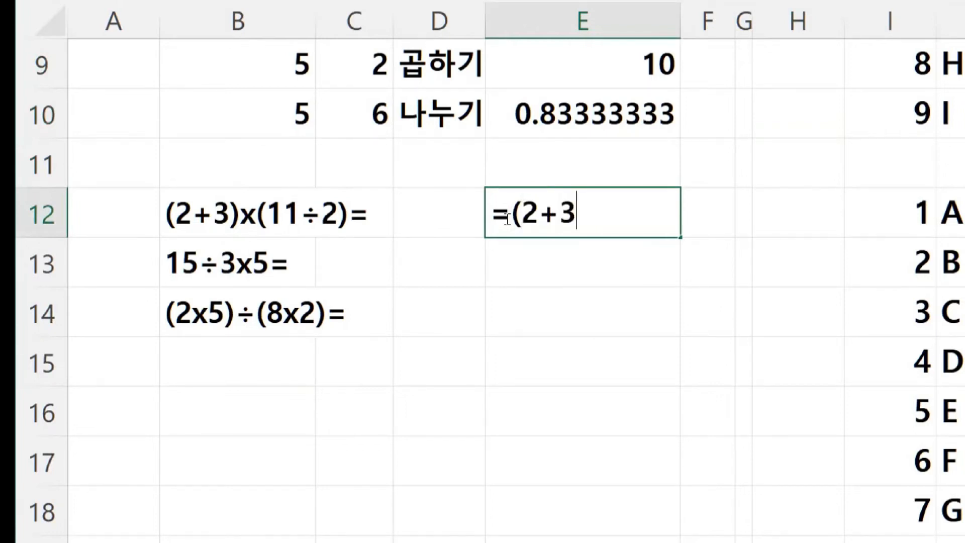
{"action": "type", "text": ")*(1"}
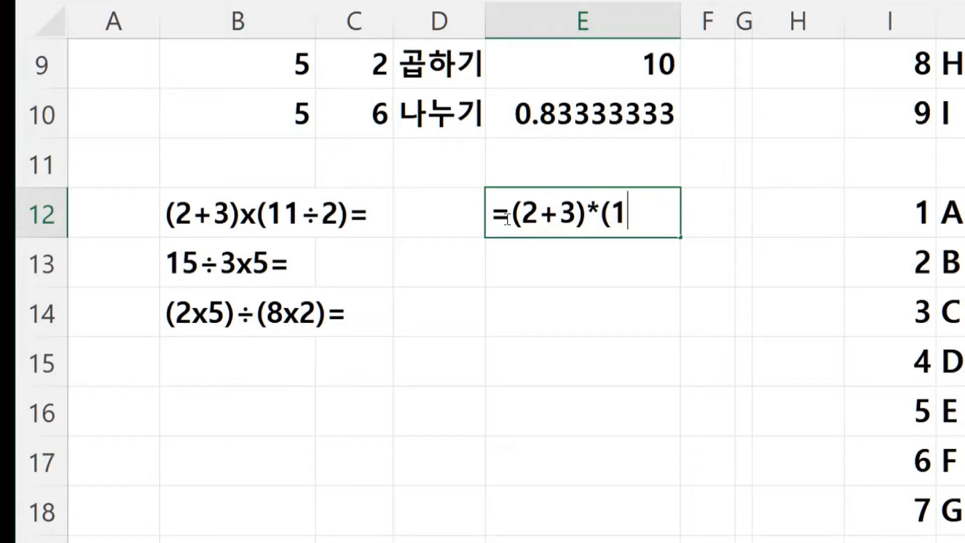
{"action": "type", "text": "1/2)"}
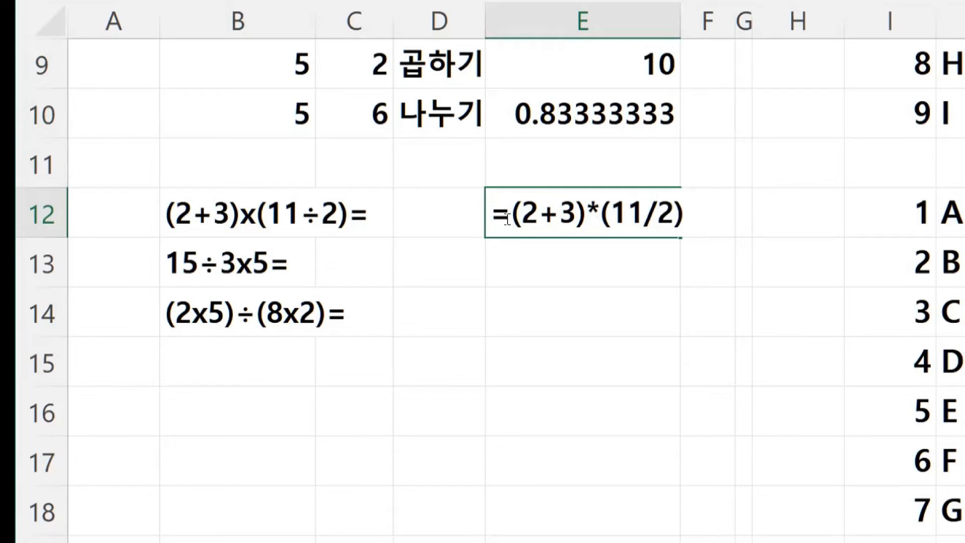
{"action": "key", "text": "Return"}
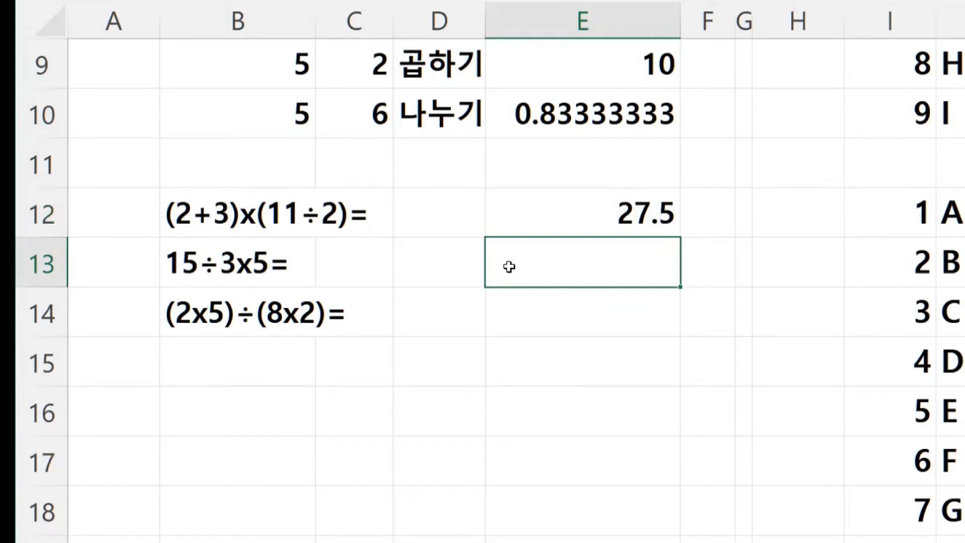
- Enter =15/3*5 in E13 so the cell shows 25
{"action": "type", "text": "=15"}
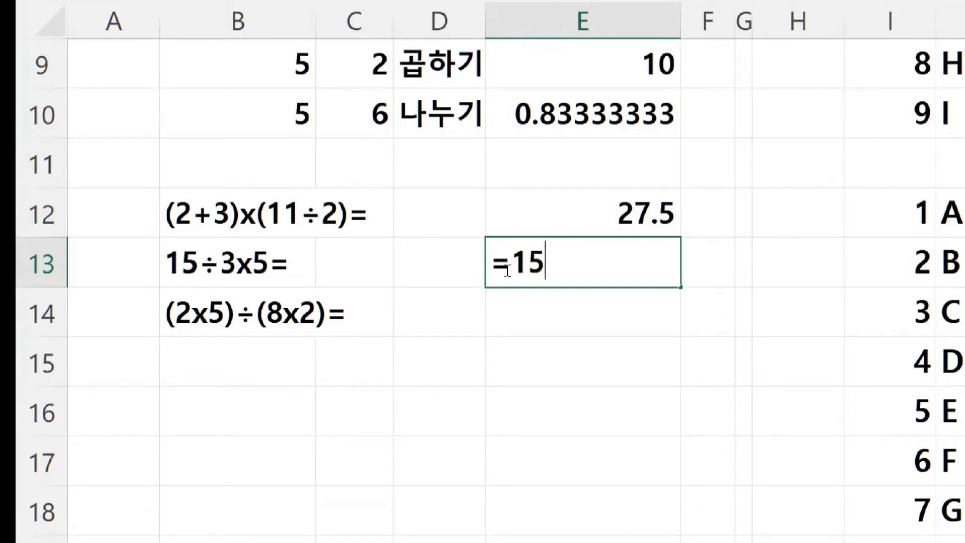
{"action": "type", "text": "/3*5"}
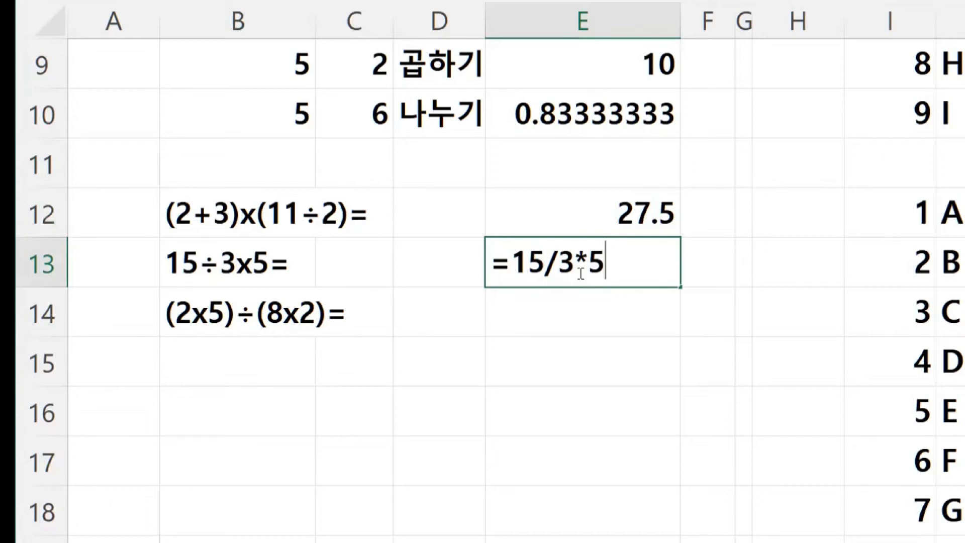
{"action": "key", "text": "Return"}
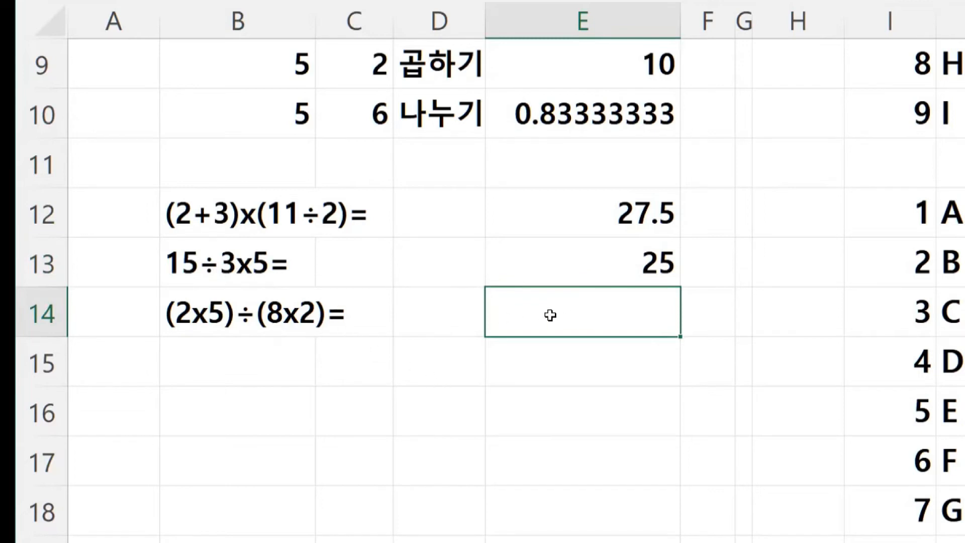
- Scroll to the top-left of the 가계부 Video sheet to show the title and 날짜–잔고 headers
{"action": "scroll", "coordinate": [551, 315], "scroll_direction": "up", "scroll_amount": 3}
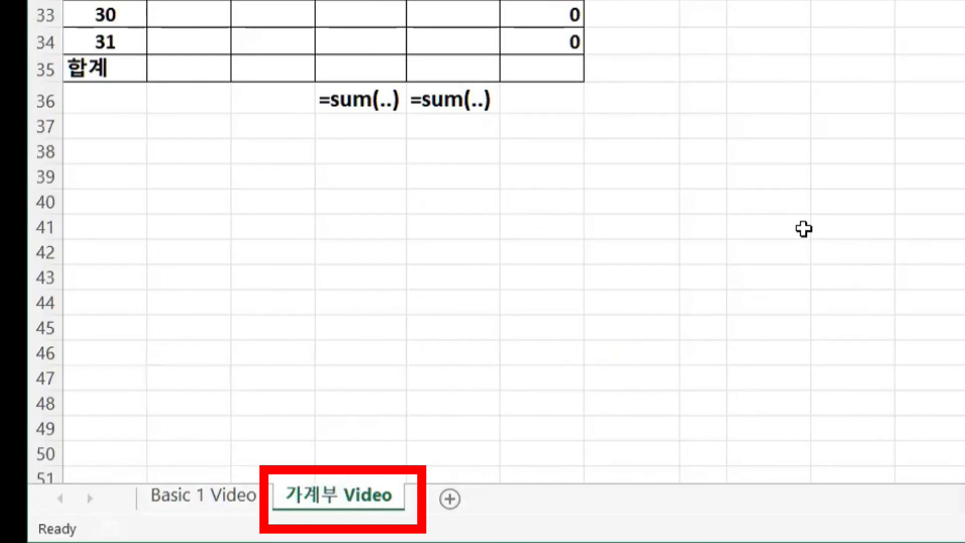
{"action": "scroll", "coordinate": [799, 212], "scroll_direction": "up", "scroll_amount": 2}
{"action": "scroll", "coordinate": [796, 200], "scroll_direction": "up", "scroll_amount": 6}
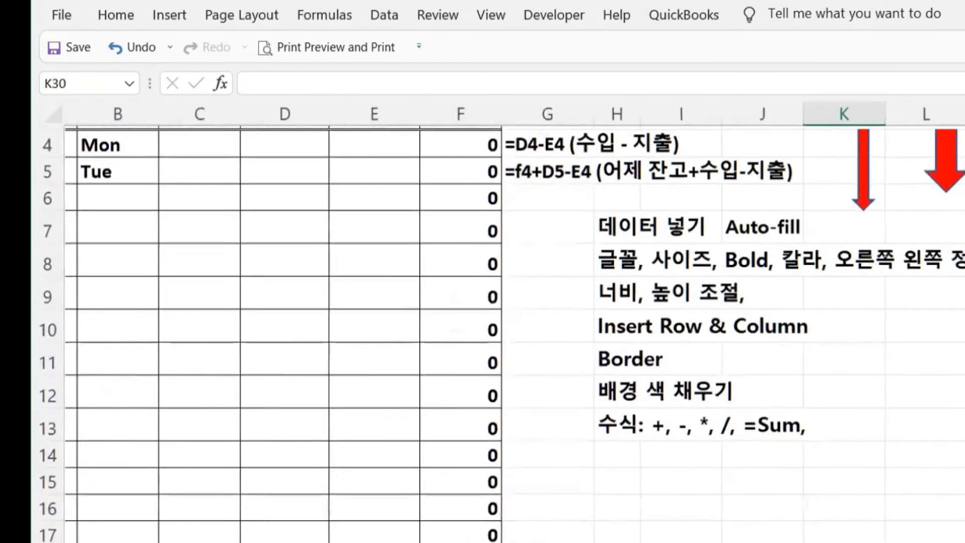
{"action": "scroll", "coordinate": [514, 322], "scroll_direction": "up", "scroll_amount": 1}
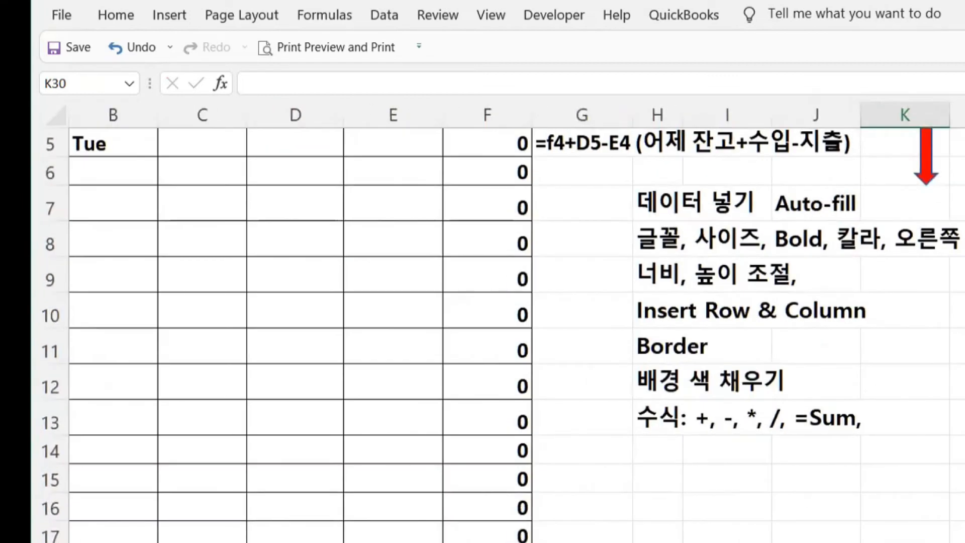
{"action": "scroll", "coordinate": [498, 332], "scroll_direction": "left", "scroll_amount": 1}
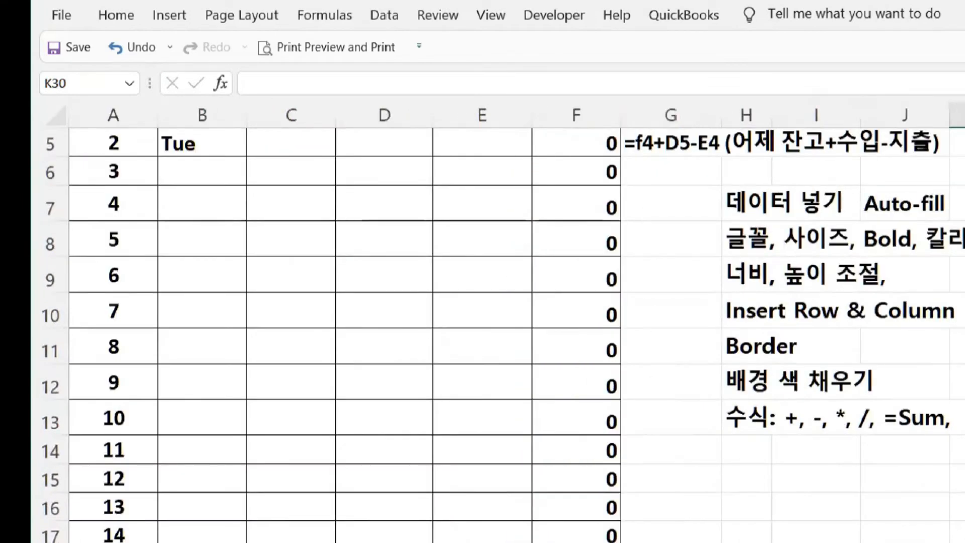
{"action": "scroll", "coordinate": [498, 331], "scroll_direction": "up", "scroll_amount": 2}
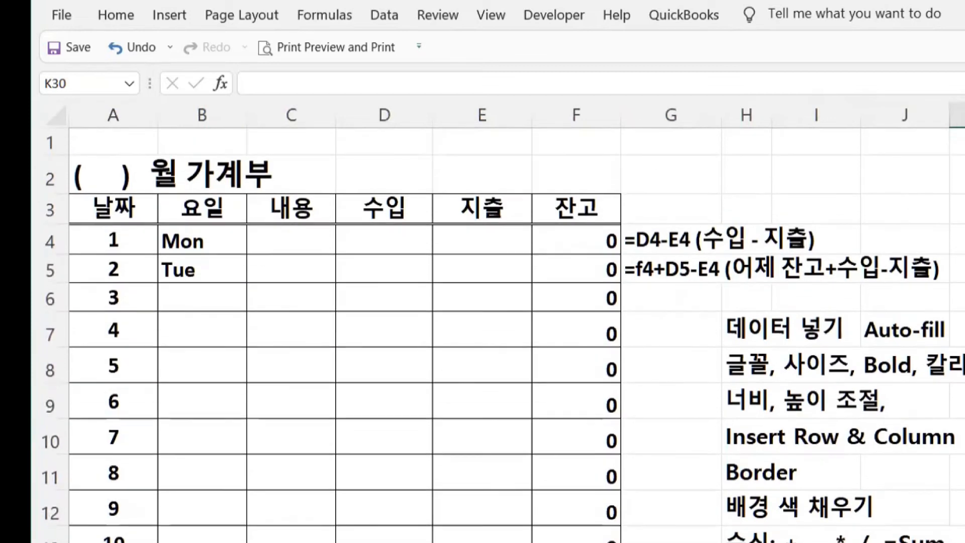
- Insert 1 into the title in A2 so it reads ( 1 ) 월 가계부
{"action": "left_click", "coordinate": [101, 174]}
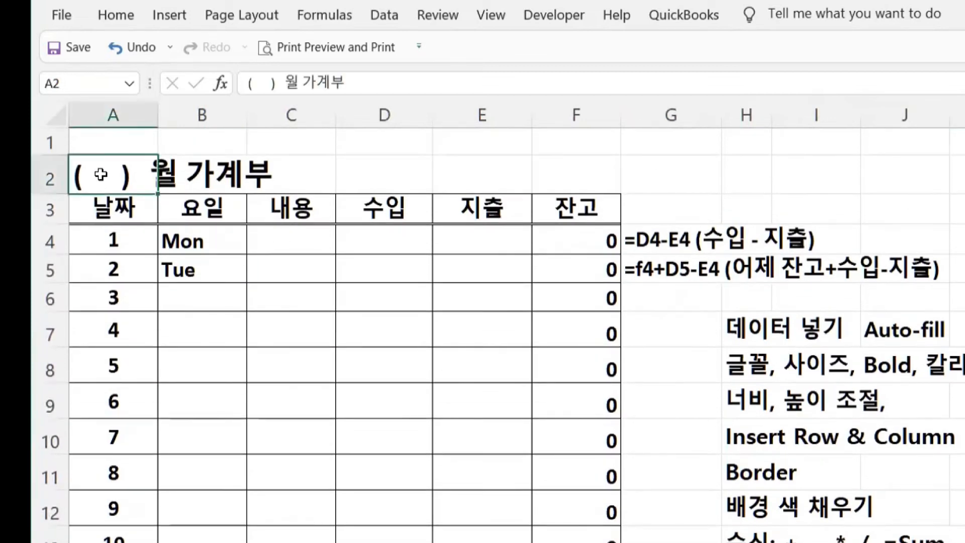
{"action": "left_click", "coordinate": [259, 82]}
{"action": "type", "text": "1"}
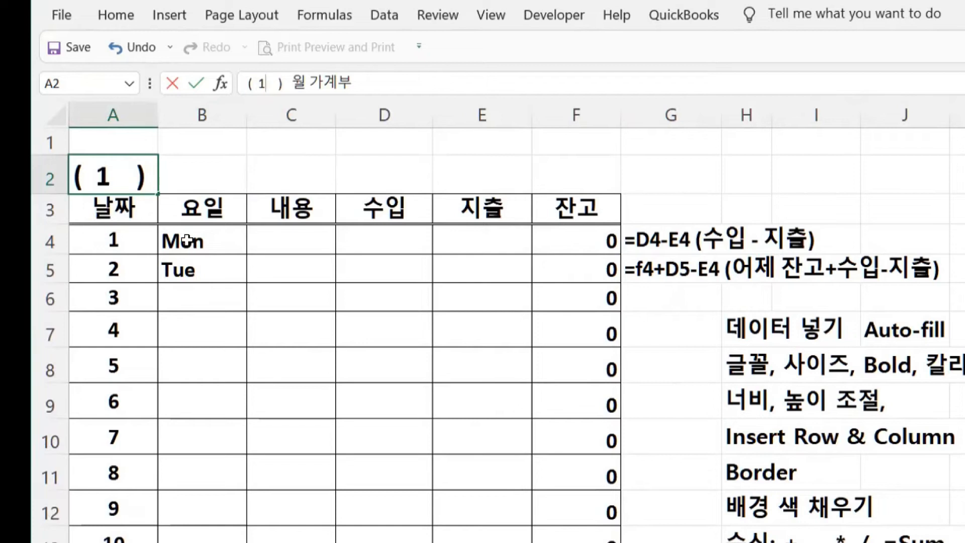
{"action": "left_click", "coordinate": [112, 242]}
- Clear the old day numbers and auto-fill column A counting up from 1 and 2
{"action": "left_click_drag", "start_coordinate": [113, 302], "coordinate": [113, 538]}
{"action": "key", "text": "Delete"}
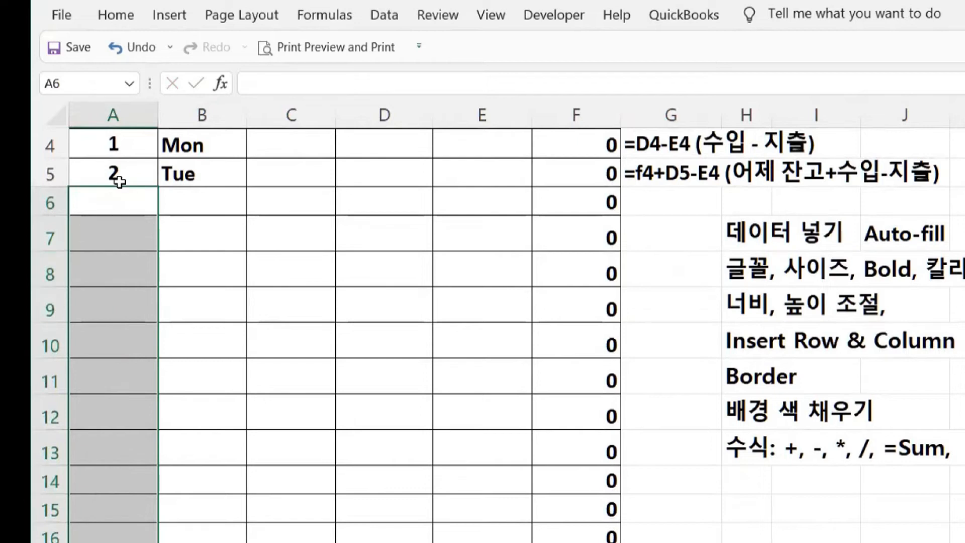
{"action": "left_click_drag", "start_coordinate": [123, 135], "coordinate": [123, 177]}
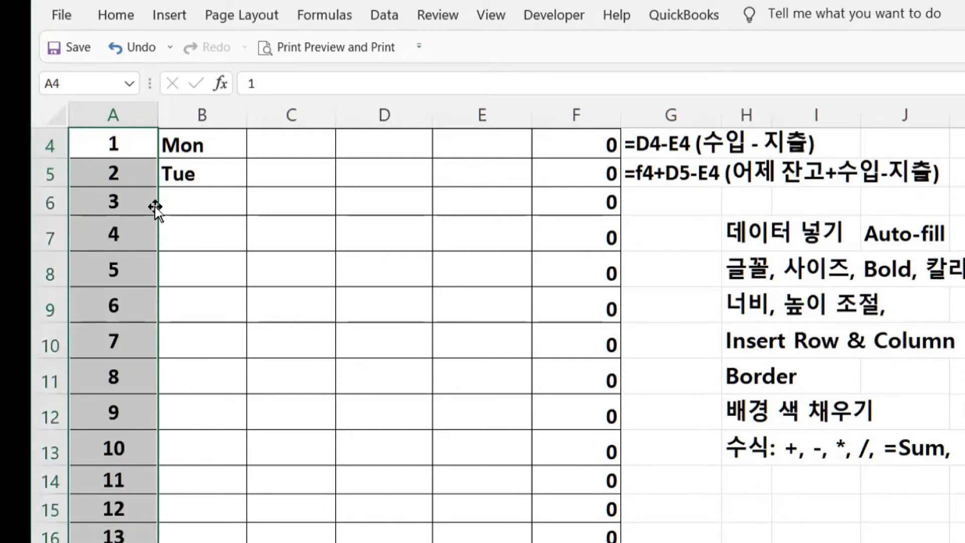
{"action": "left_click_drag", "start_coordinate": [185, 149], "coordinate": [193, 177]}
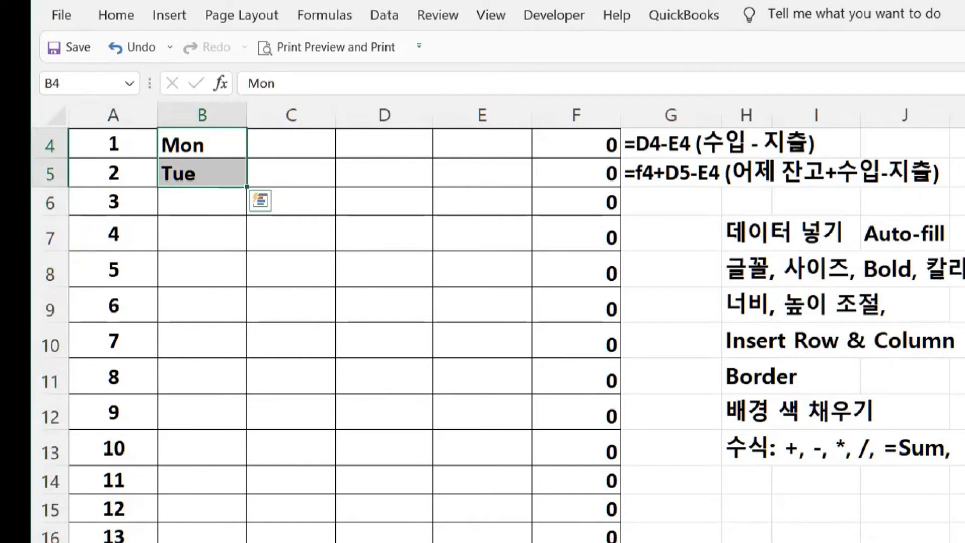
- Auto-fill the weekdays from Mon, Tue down column B to row 34, ending on Wed
{"action": "left_click_drag", "start_coordinate": [247, 186], "coordinate": [247, 541]}
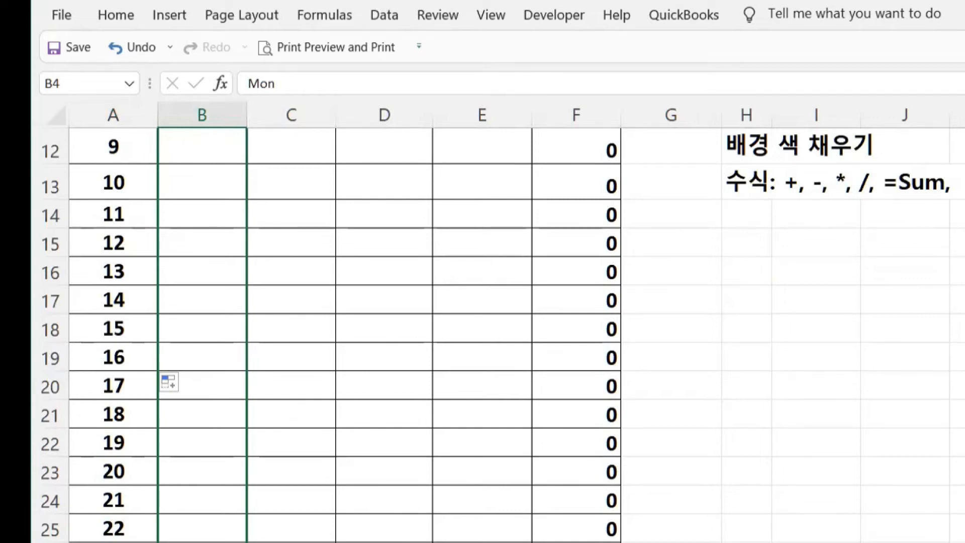
{"action": "left_click_drag", "start_coordinate": [240, 475], "coordinate": [240, 387]}
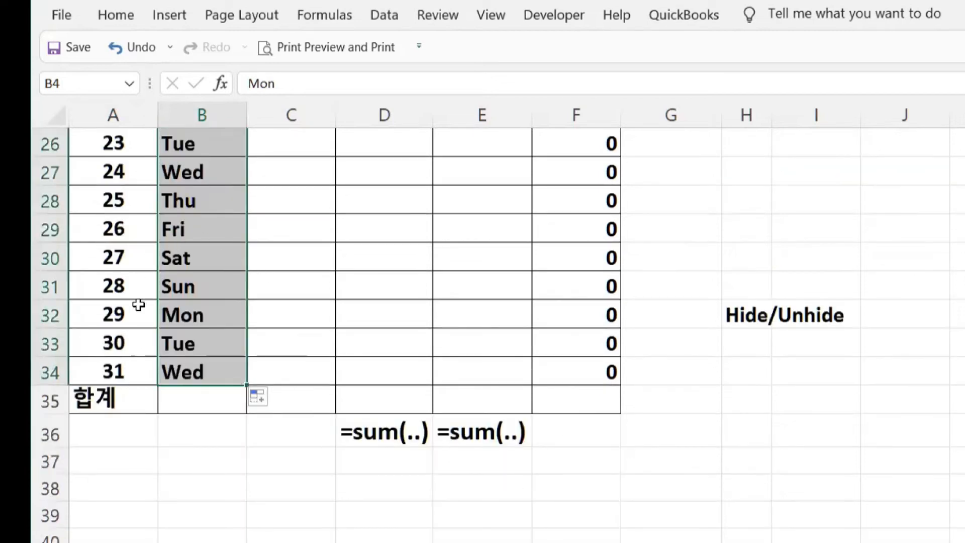
{"action": "scroll", "coordinate": [403, 328], "scroll_direction": "up", "scroll_amount": 8}
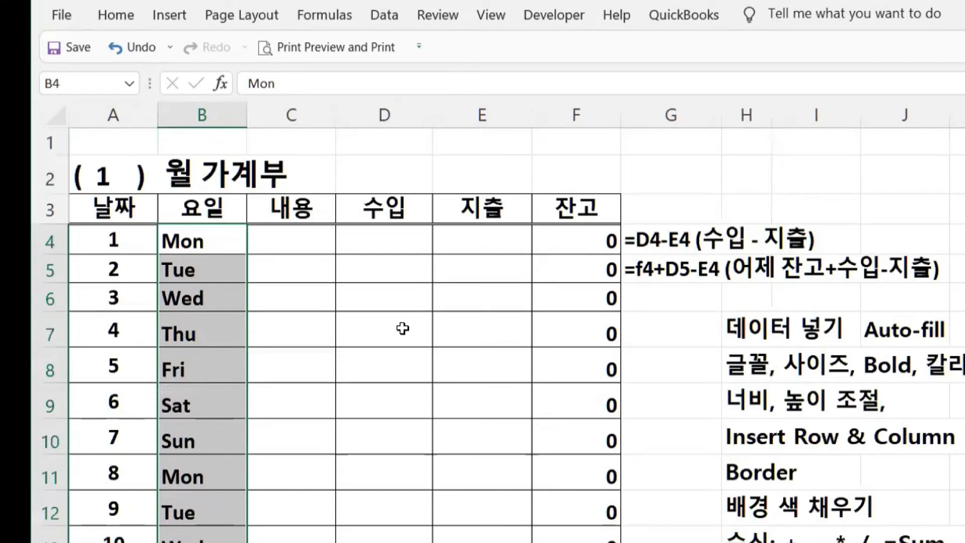
- Record Sal as the day-1 description with 5000 income
{"action": "left_click", "coordinate": [285, 241]}
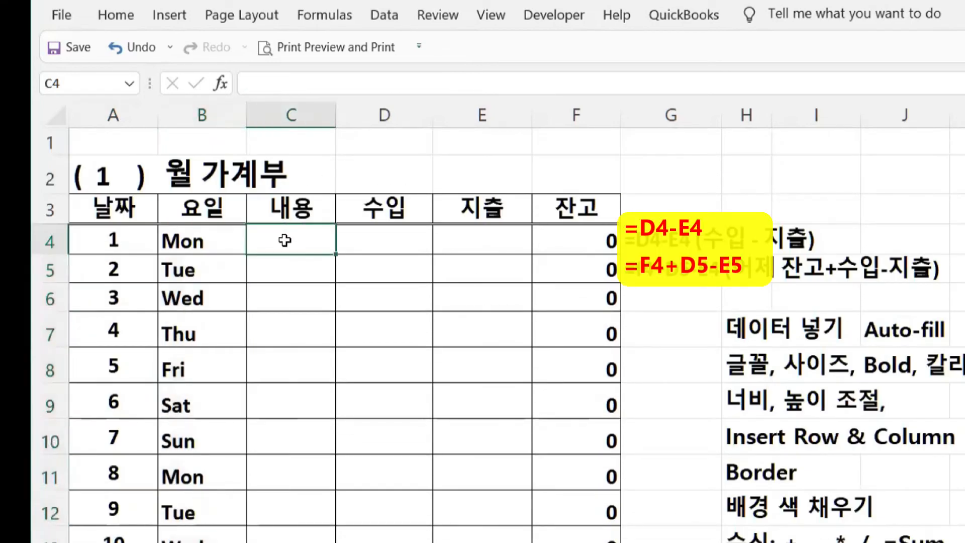
{"action": "type", "text": "ㄴ"}
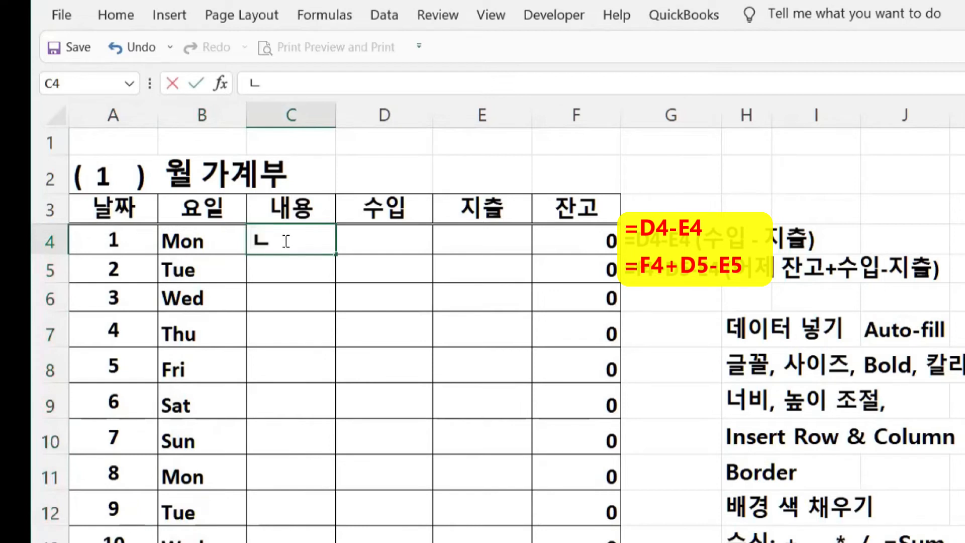
{"action": "key", "text": "BackSpace"}
{"action": "type", "text": "Sal"}
{"action": "left_click", "coordinate": [382, 240]}
{"action": "type", "text": "5000"}
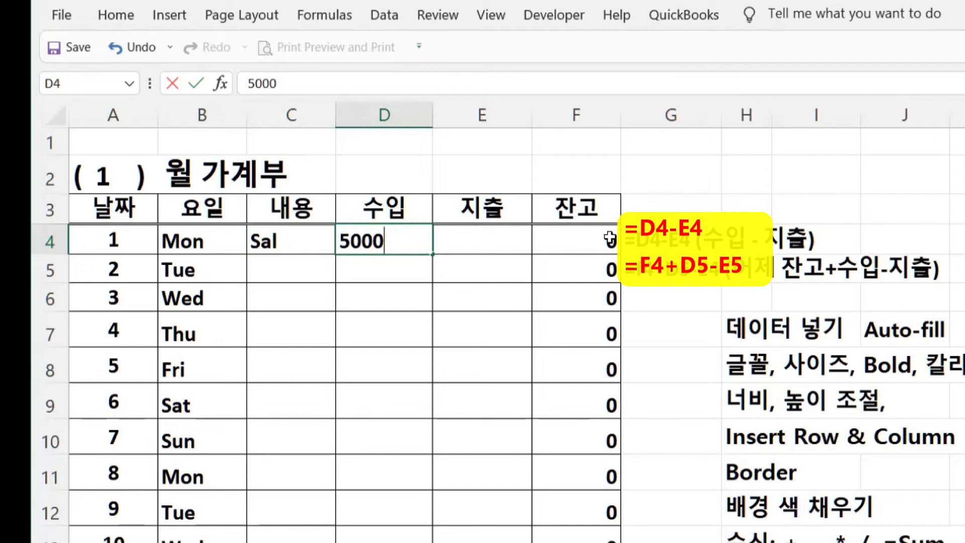
- Clear the old values from the 잔고 column starting at F4
{"action": "left_click", "coordinate": [589, 235]}
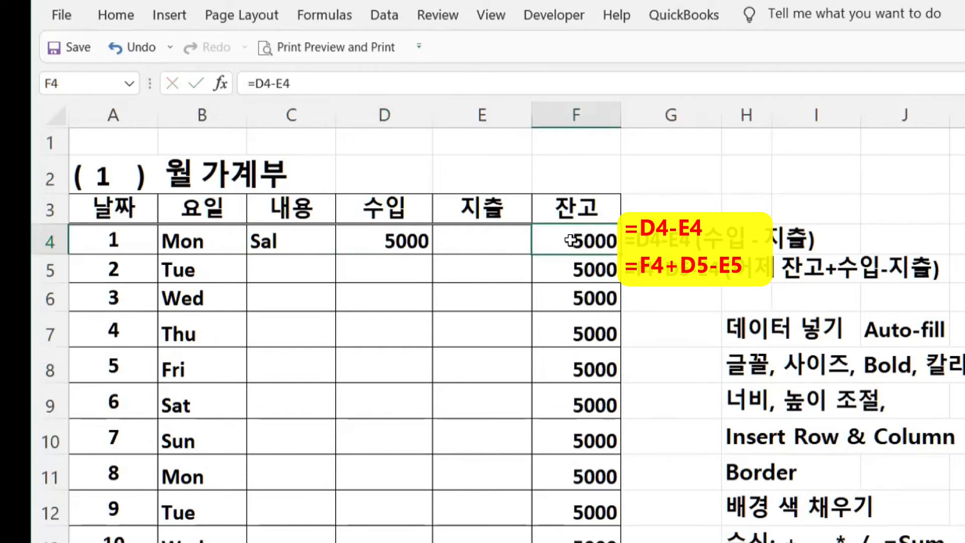
{"action": "left_click_drag", "start_coordinate": [570, 241], "coordinate": [573, 542]}
{"action": "key", "text": "Delete"}
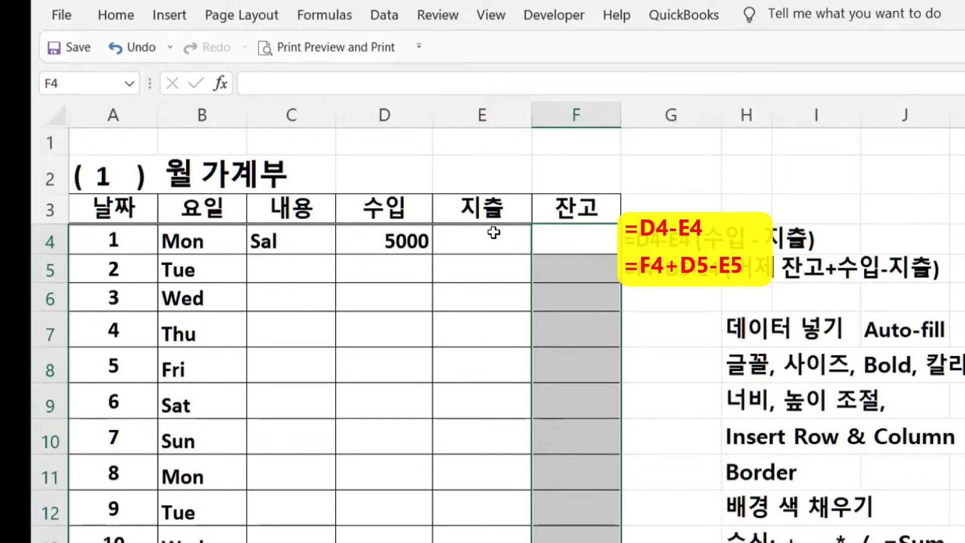
- Enter =D4-E4 in F4 so day 1's balance is income minus expense
{"action": "left_click", "coordinate": [575, 234]}
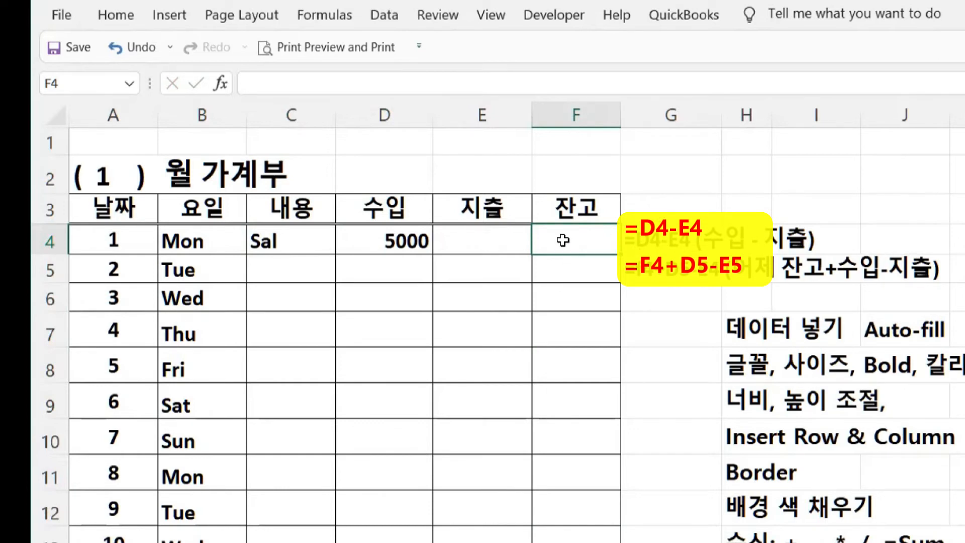
{"action": "type", "text": "="}
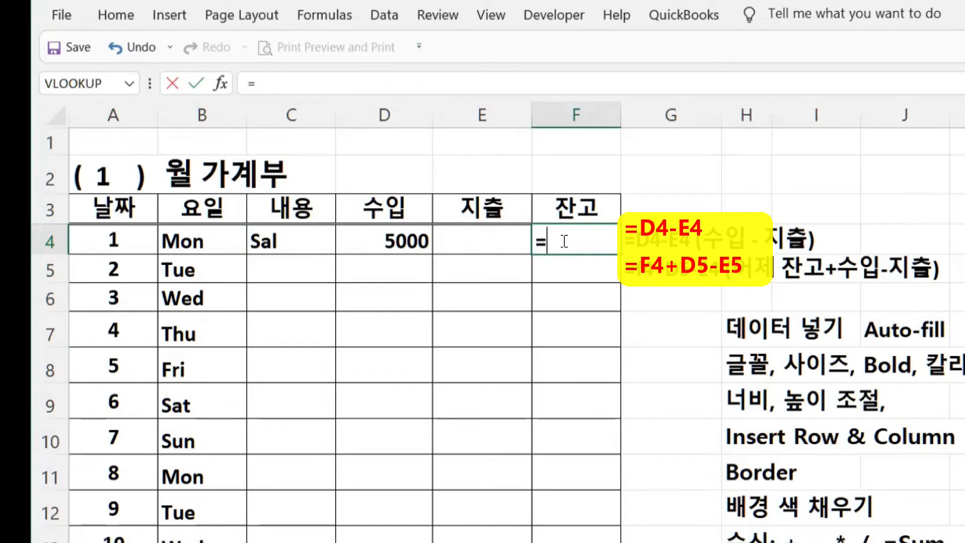
{"action": "left_click", "coordinate": [387, 245]}
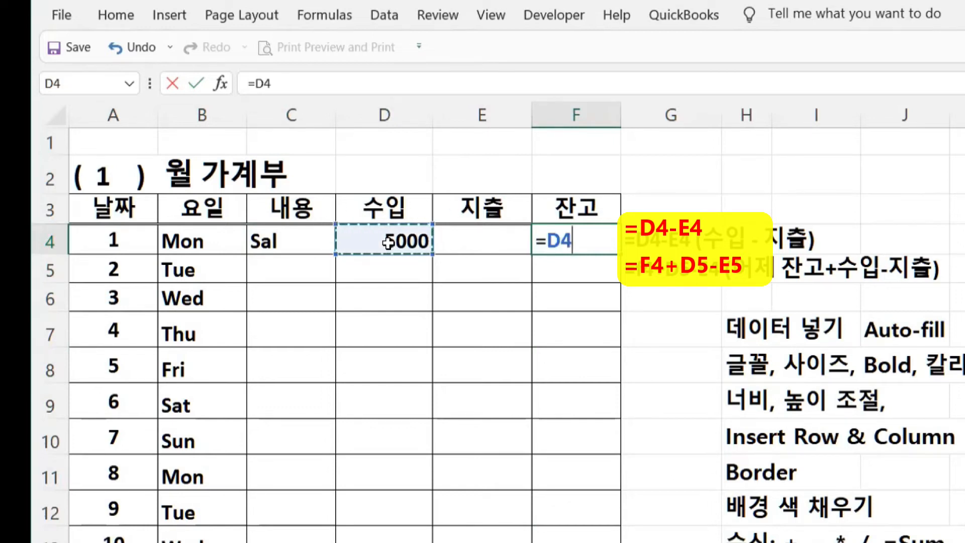
{"action": "type", "text": "-"}
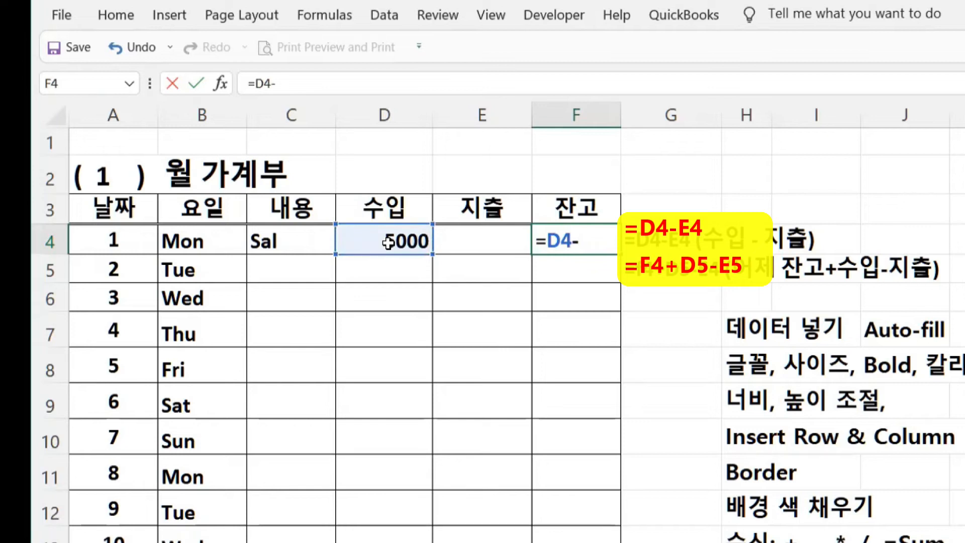
{"action": "left_click", "coordinate": [492, 241]}
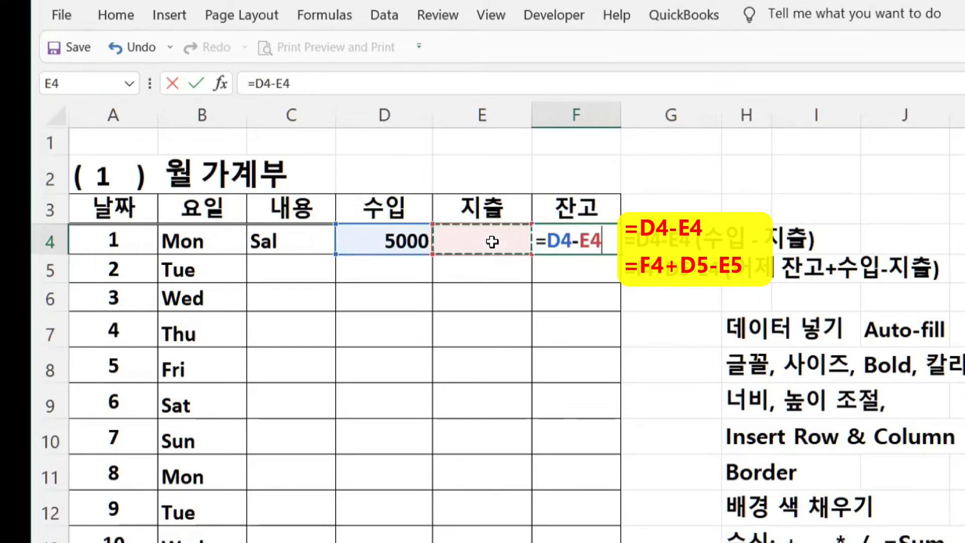
{"action": "key", "text": "Return"}
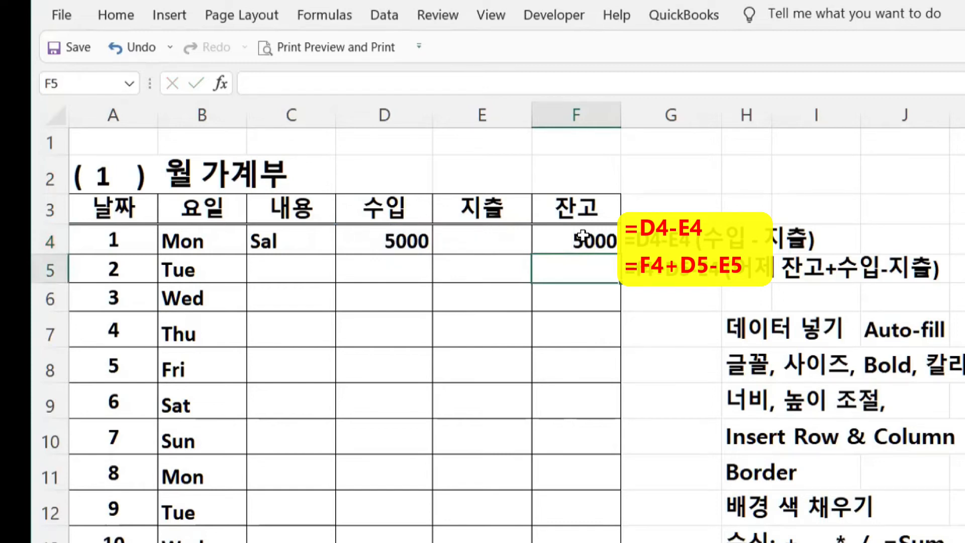
- Enter Food in C5 with a 200 expense in E5 for day 2
{"action": "left_click", "coordinate": [297, 265]}
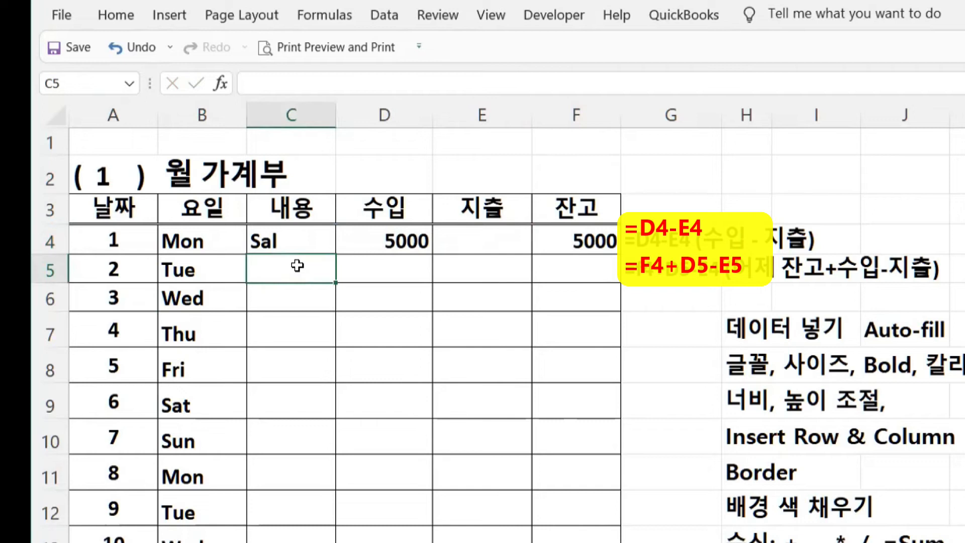
{"action": "type", "text": "Food"}
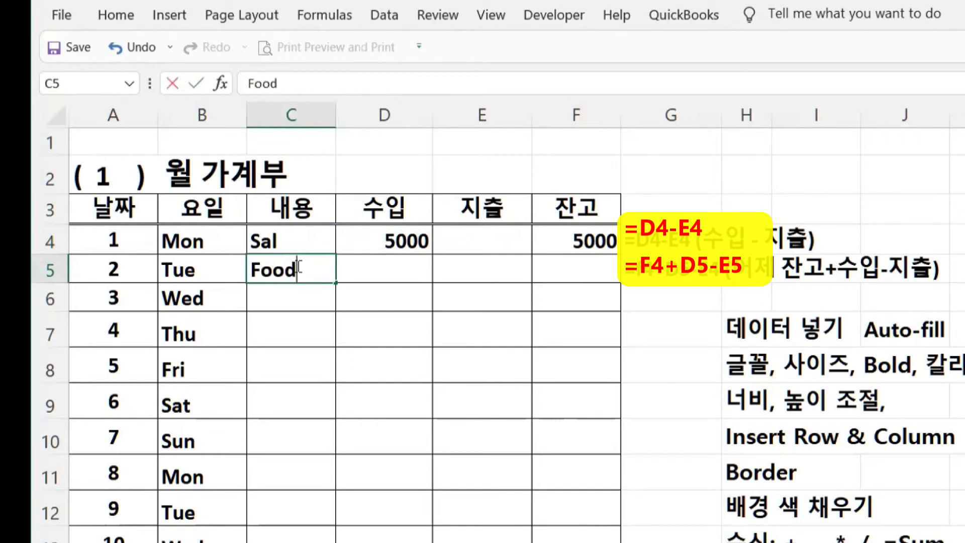
{"action": "left_click", "coordinate": [501, 269]}
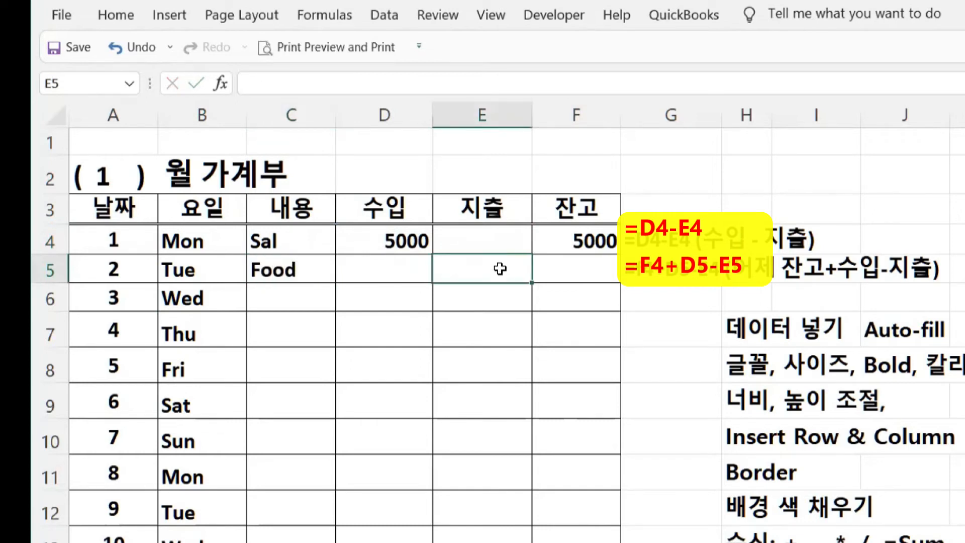
{"action": "type", "text": "200"}
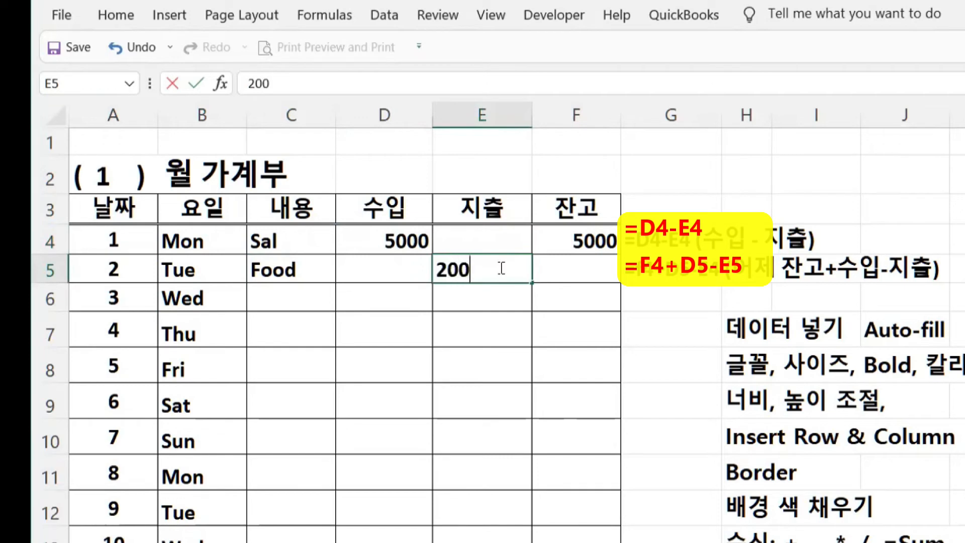
{"action": "left_click", "coordinate": [585, 263]}
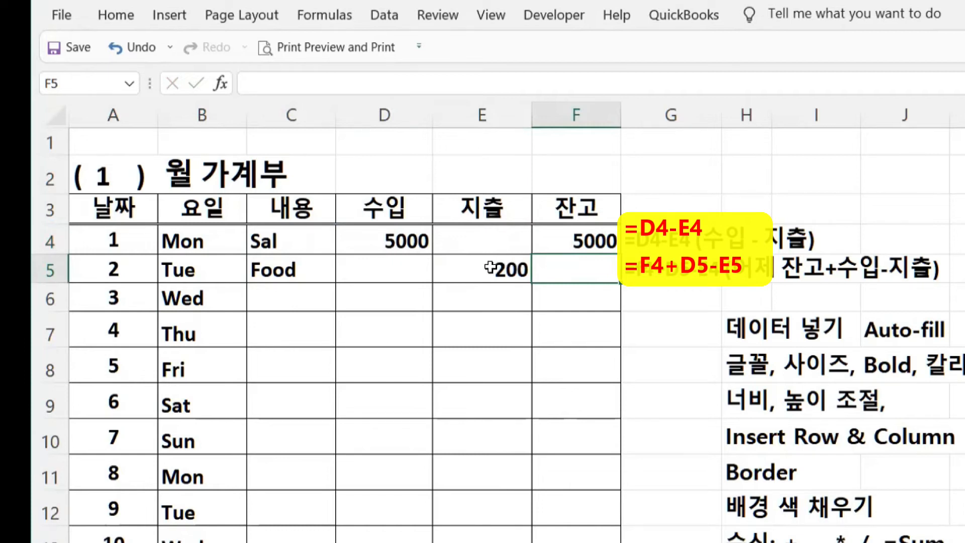
- Edit the explanatory note in G5 through the formula bar
{"action": "left_click", "coordinate": [669, 269]}
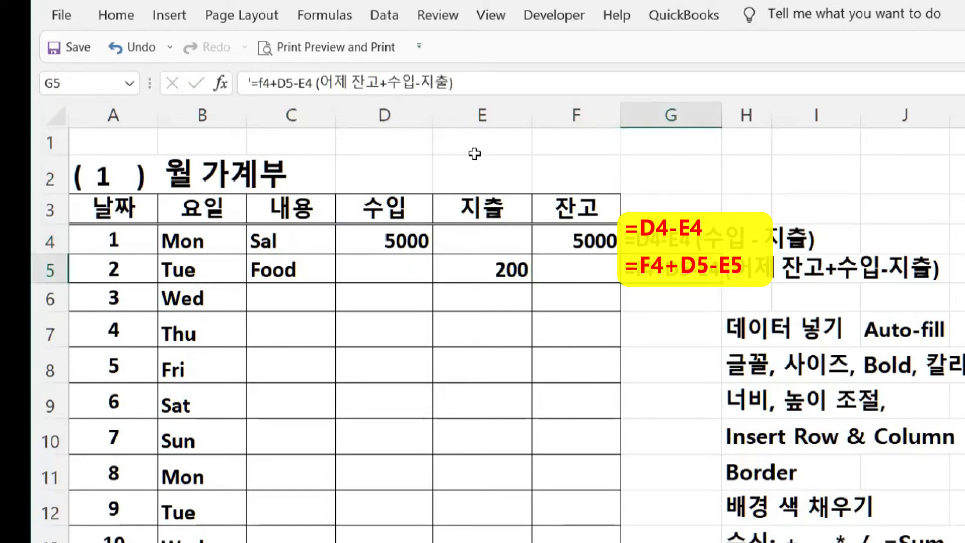
{"action": "left_click", "coordinate": [261, 83]}
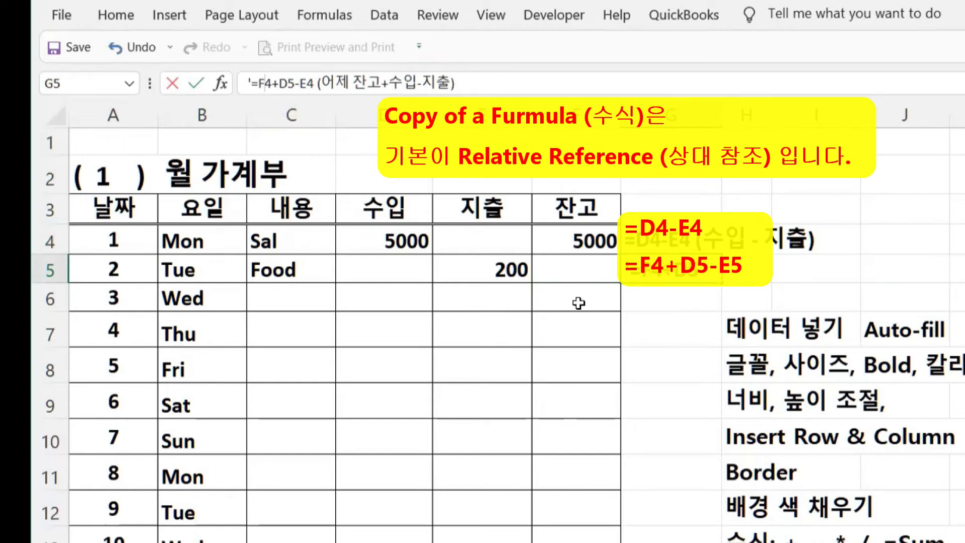
{"action": "left_click", "coordinate": [648, 324]}
- Enter =F4+D5-E5 in F5 so the day-2 balance shows 4800
{"action": "left_click", "coordinate": [572, 268]}
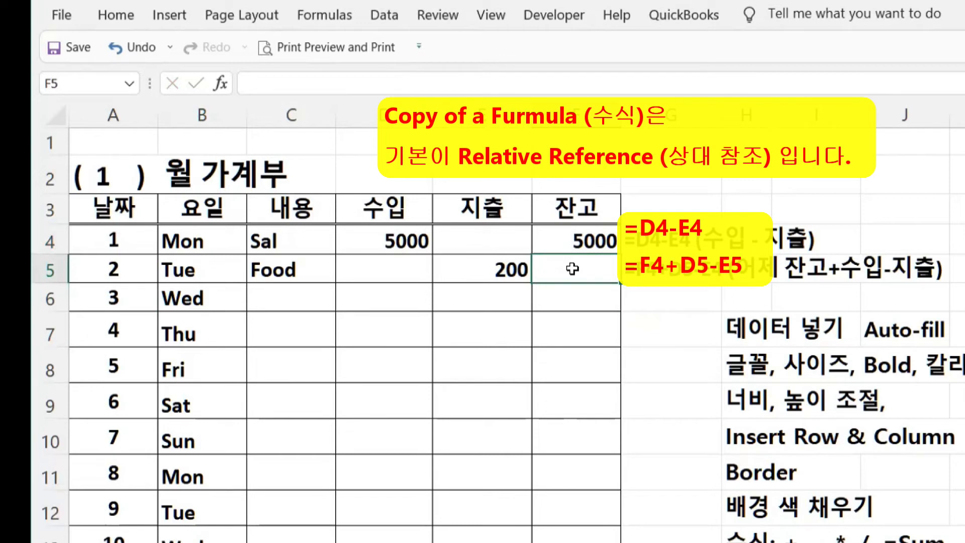
{"action": "type", "text": "="}
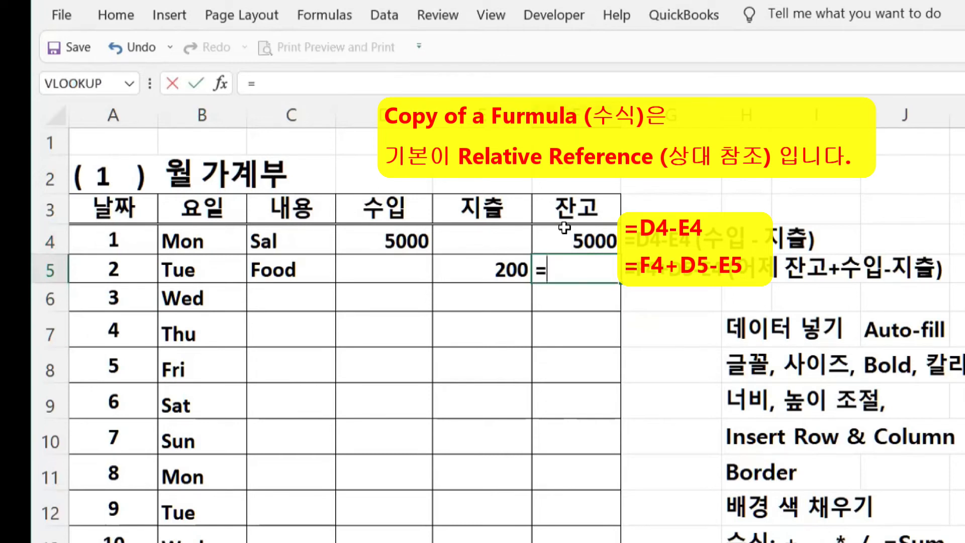
{"action": "left_click", "coordinate": [565, 240]}
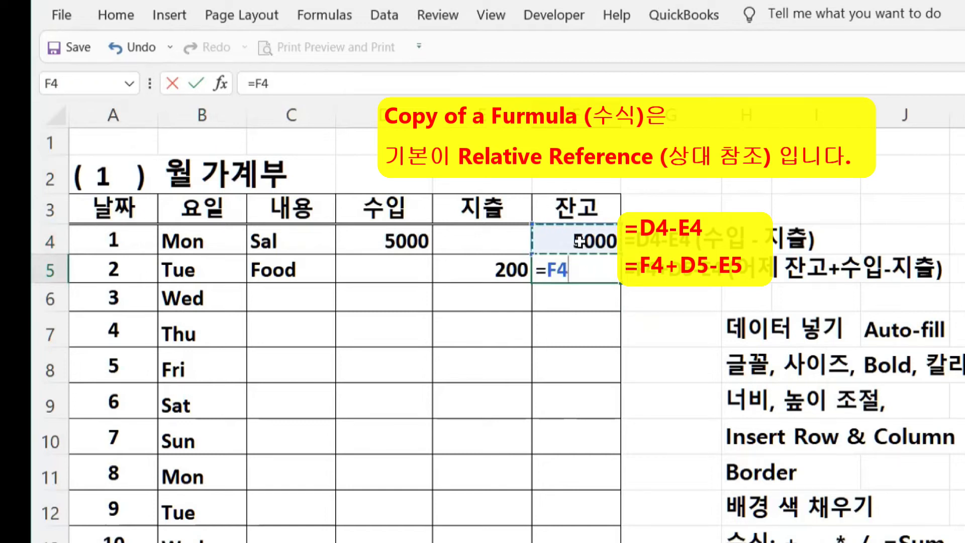
{"action": "type", "text": "+"}
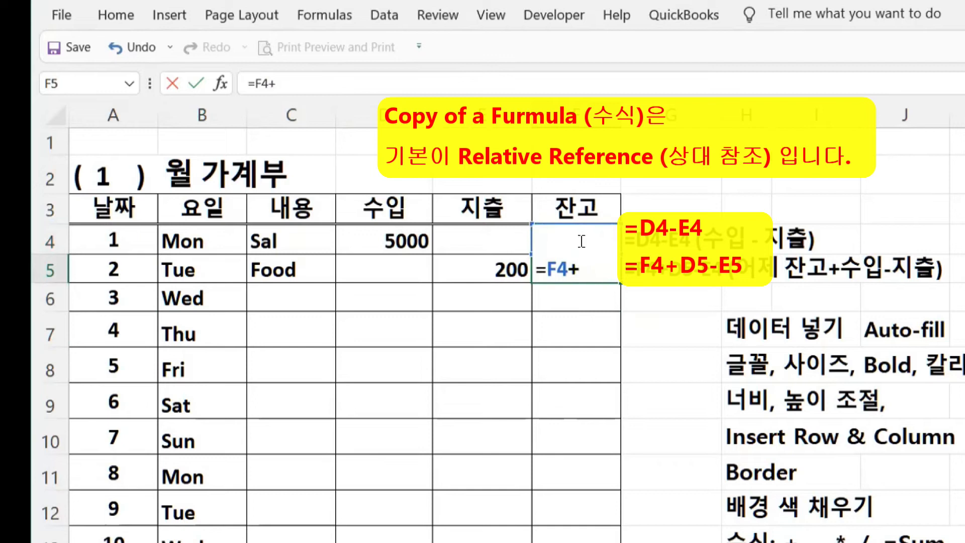
{"action": "left_click", "coordinate": [392, 273]}
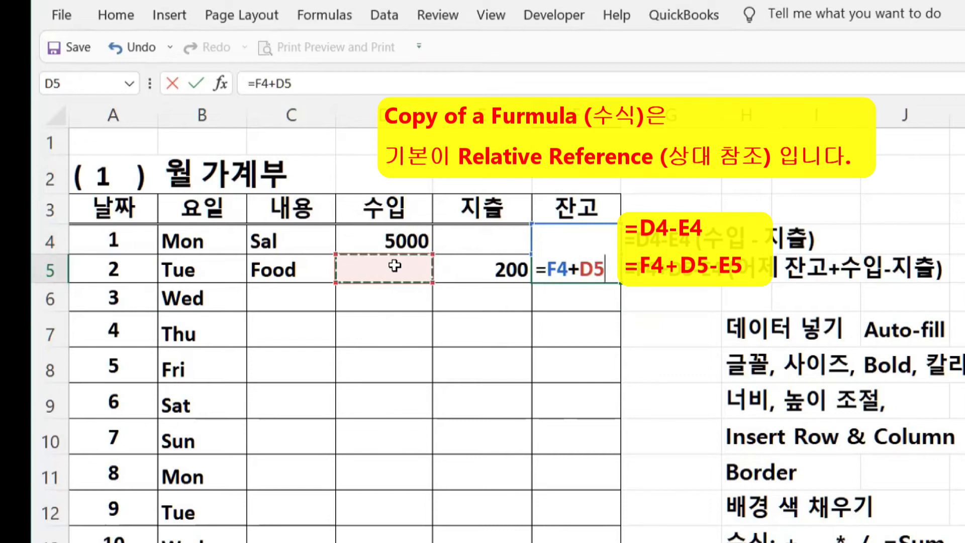
{"action": "type", "text": "-"}
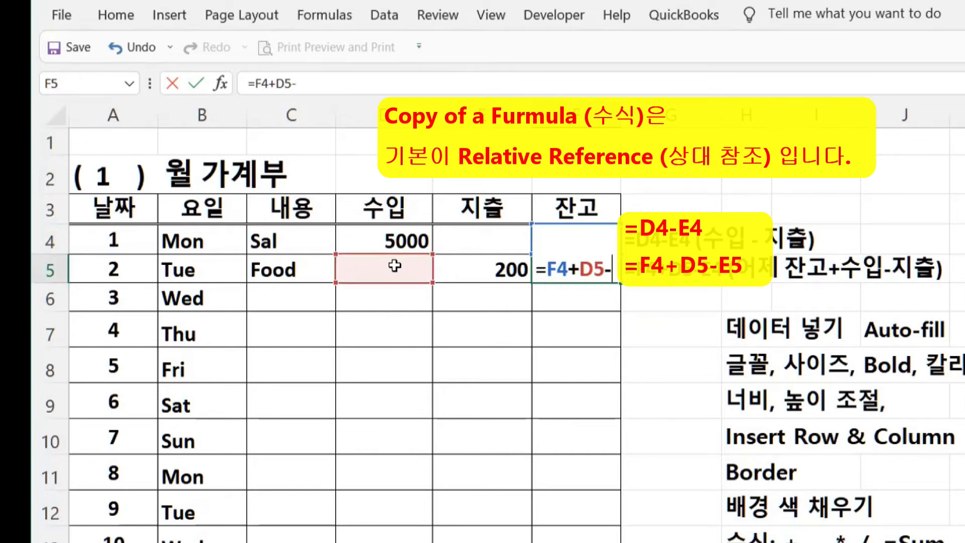
{"action": "left_click", "coordinate": [484, 263]}
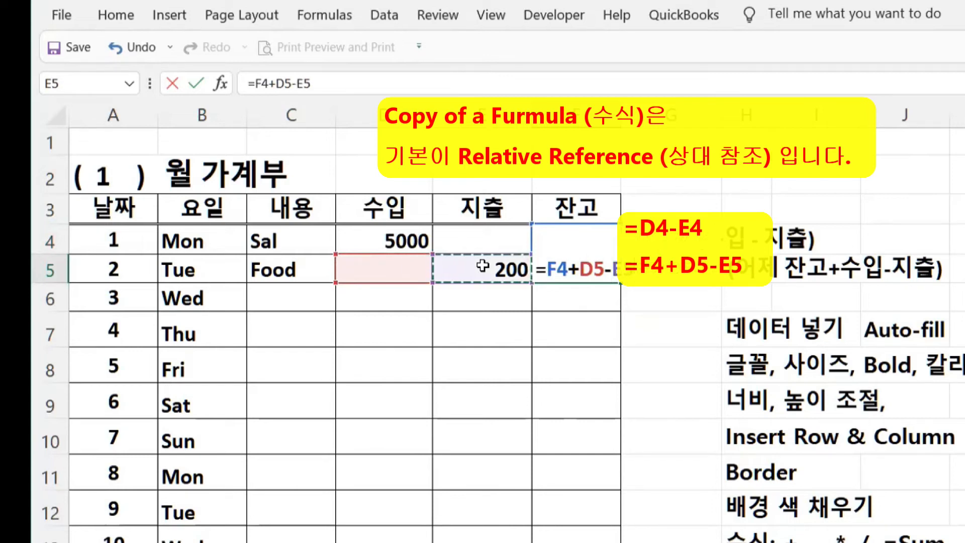
{"action": "key", "text": "Return"}
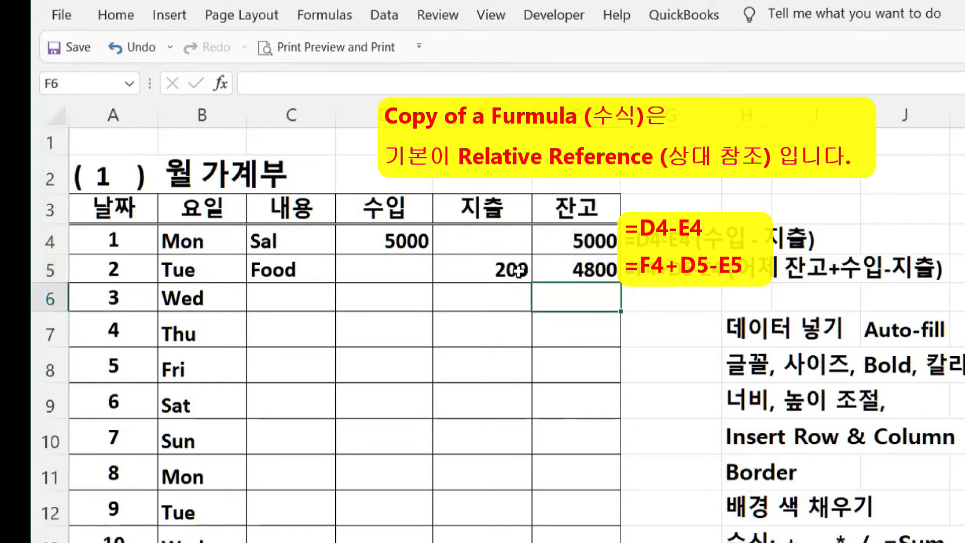
- Check F5's formula, then replace the 4 with 5 in the G5 note so it reads =F4+D5-E5
{"action": "left_click", "coordinate": [592, 270]}
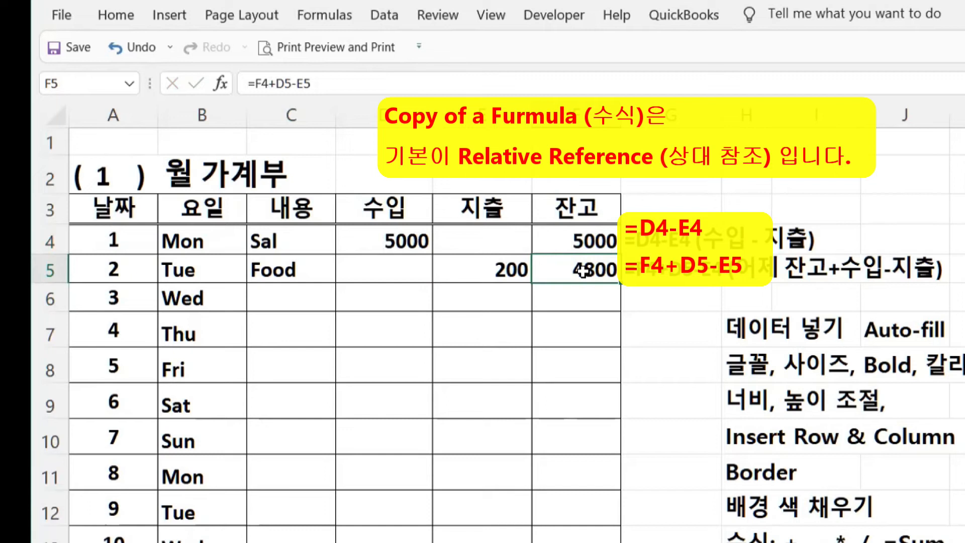
{"action": "left_click", "coordinate": [583, 298]}
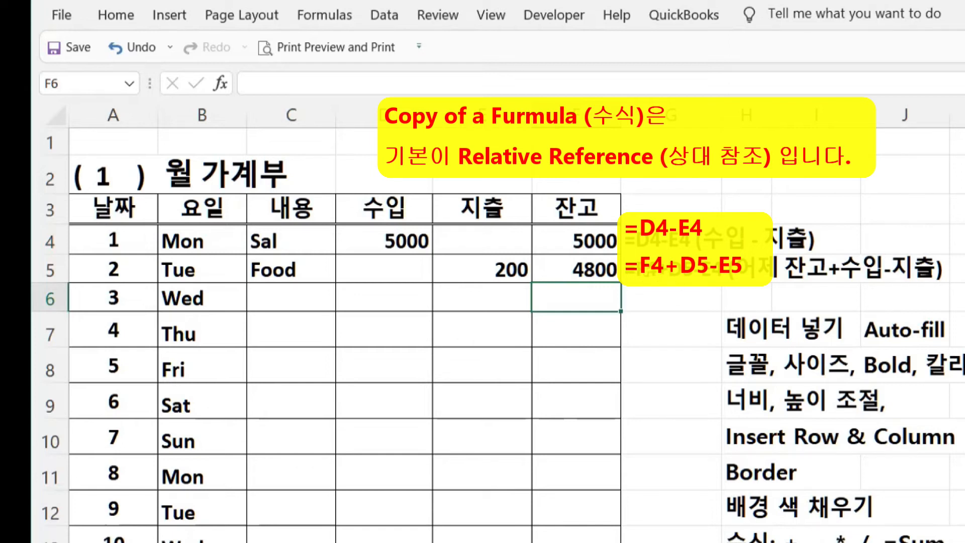
{"action": "left_click", "coordinate": [647, 272]}
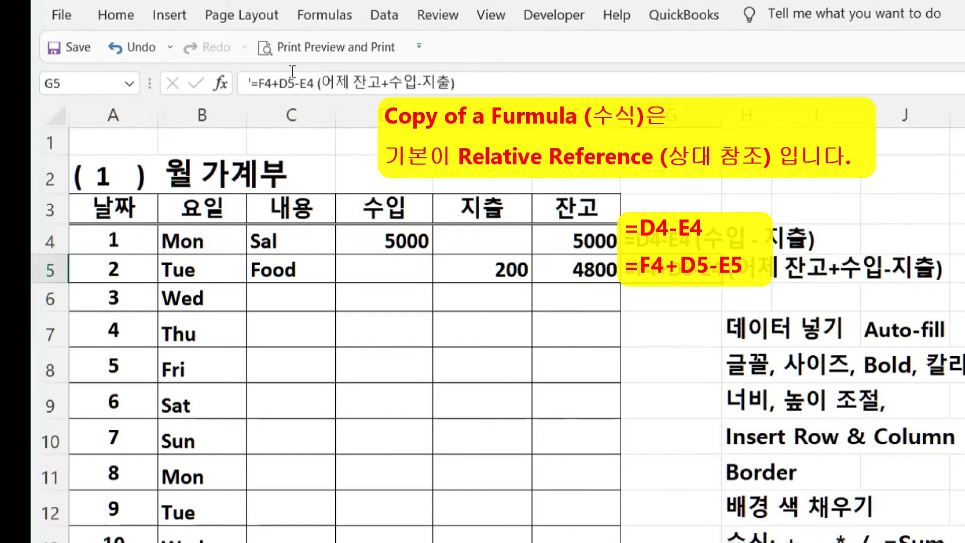
{"action": "left_click_drag", "start_coordinate": [303, 79], "coordinate": [318, 81]}
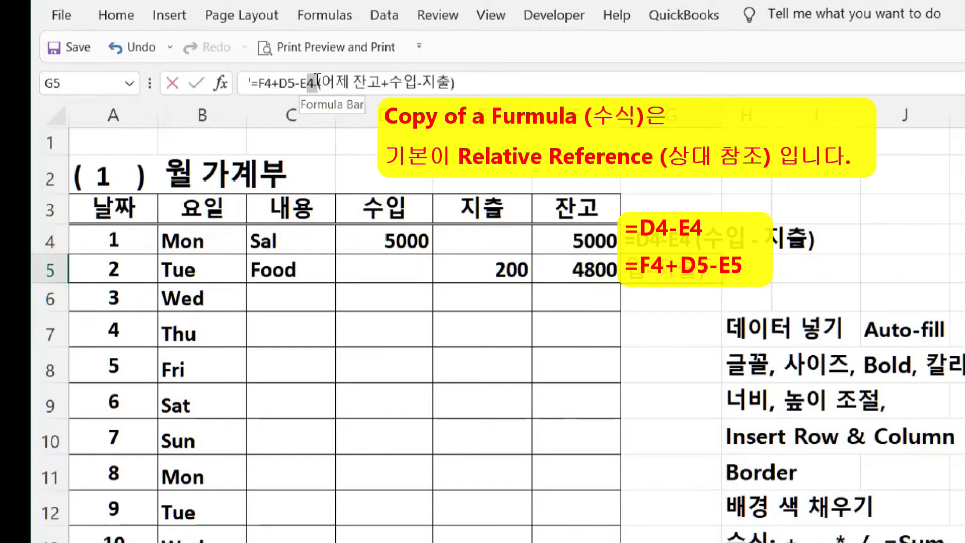
{"action": "type", "text": "5"}
{"action": "key", "text": "Return"}
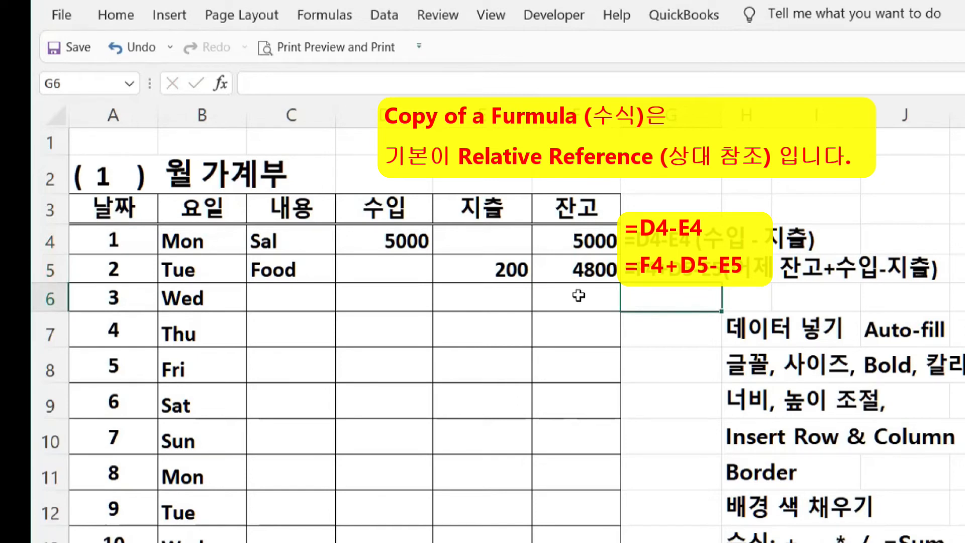
{"action": "left_click", "coordinate": [574, 265]}
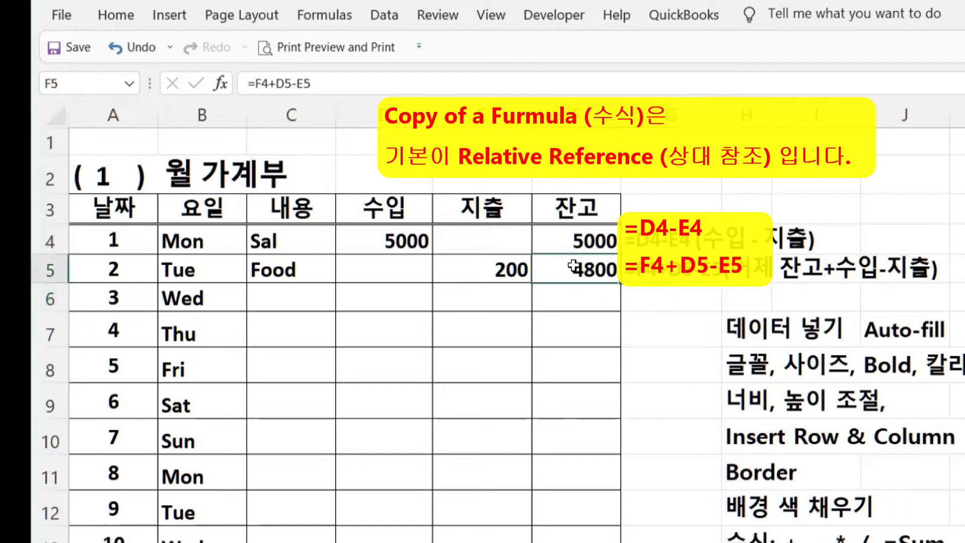
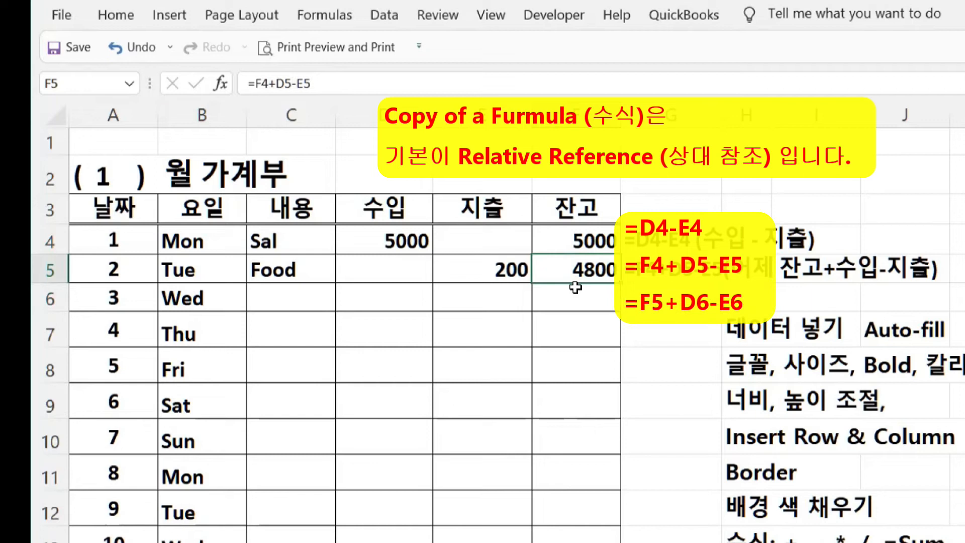
- Copy F5's balance formula into F6 so it reads =F5+D6-E6 and shows 4800
{"action": "key", "text": "ctrl+c"}
{"action": "left_click", "coordinate": [568, 305]}
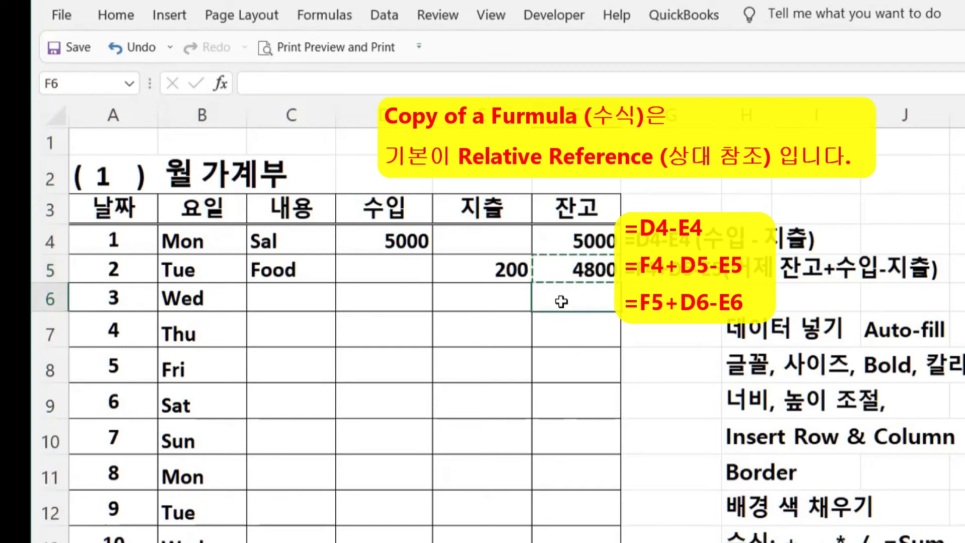
{"action": "key", "text": "ctrl+v"}
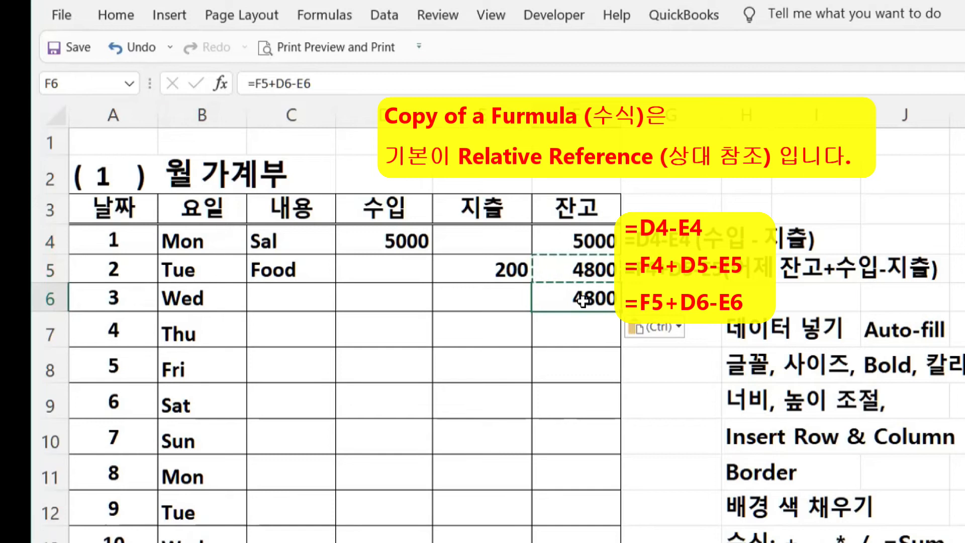
{"action": "key", "text": "Escape"}
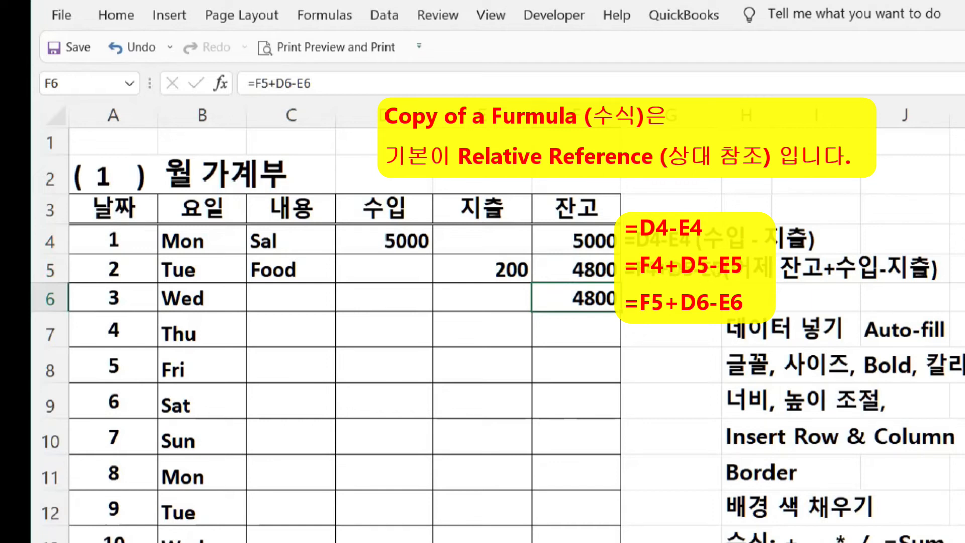
- Enter Wednesday's income of 1 in D6 and expense of 3 in E6
{"action": "left_click", "coordinate": [381, 299]}
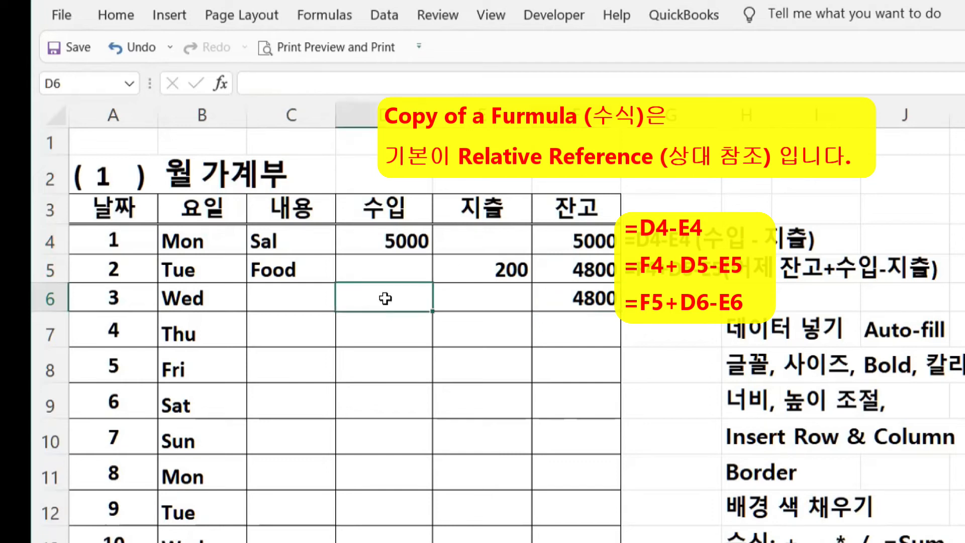
{"action": "left_click", "coordinate": [479, 296]}
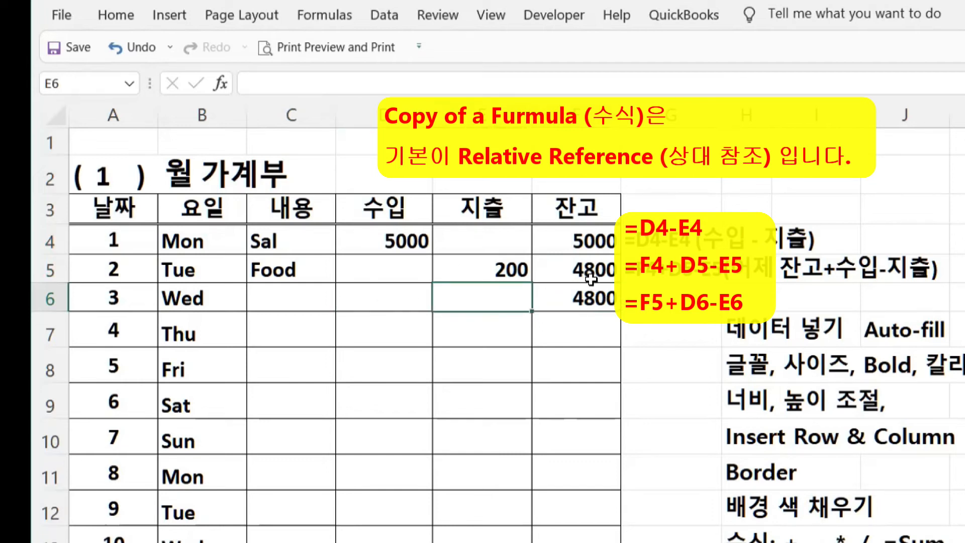
{"action": "left_click", "coordinate": [383, 301]}
{"action": "double_click", "coordinate": [385, 299]}
{"action": "type", "text": "1"}
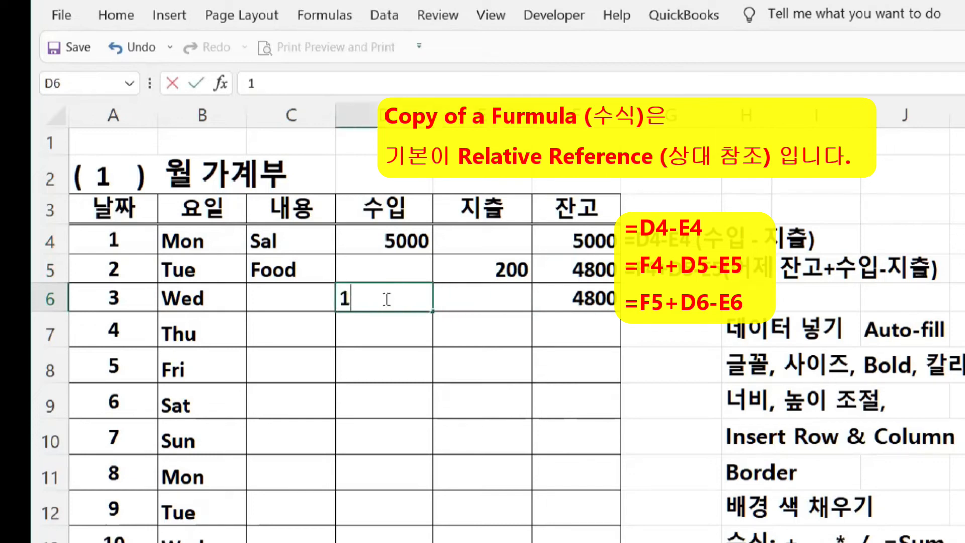
{"action": "key", "text": "Return"}
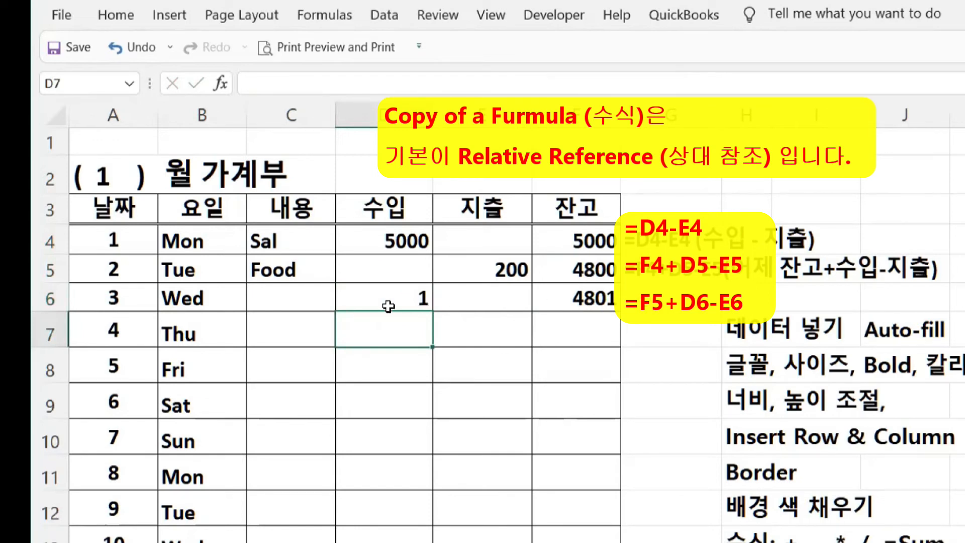
{"action": "left_click", "coordinate": [505, 306]}
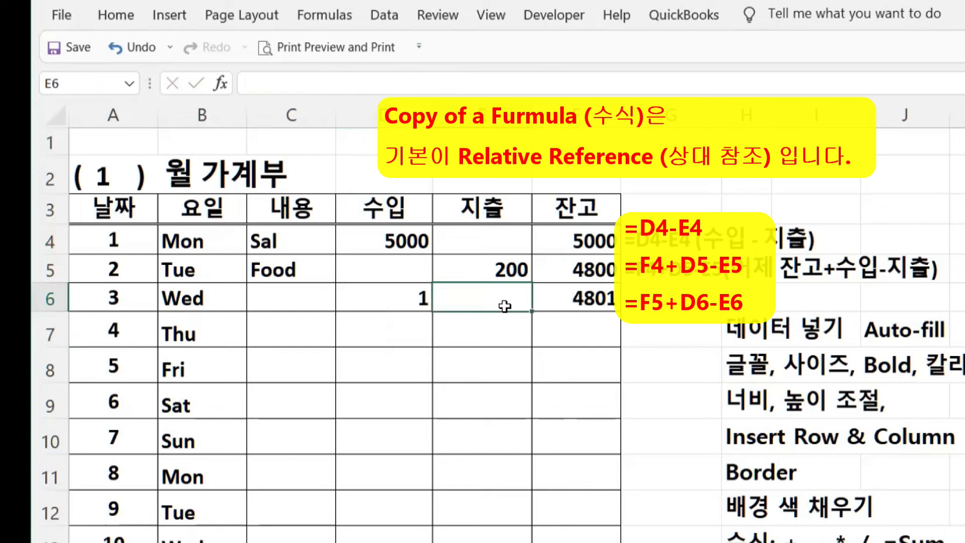
{"action": "type", "text": "3"}
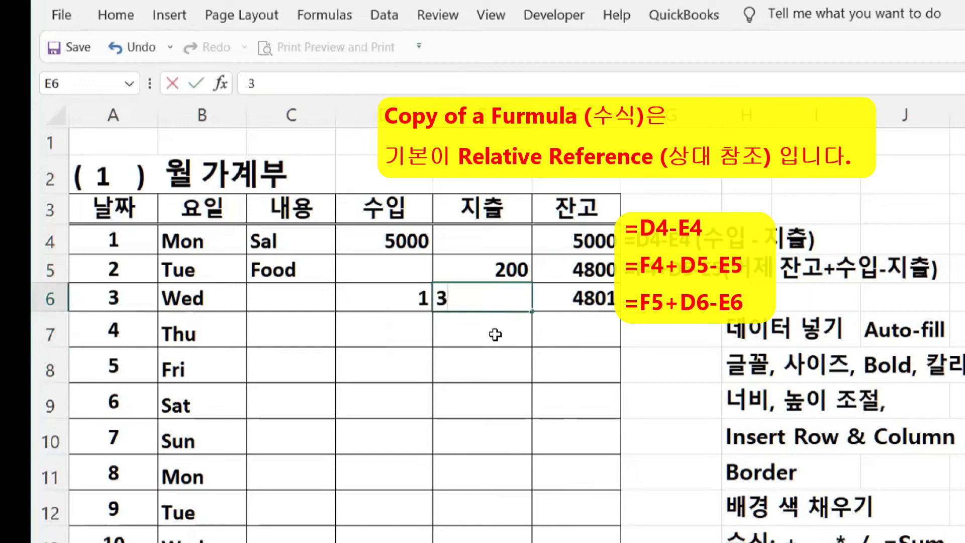
{"action": "key", "text": "Return"}
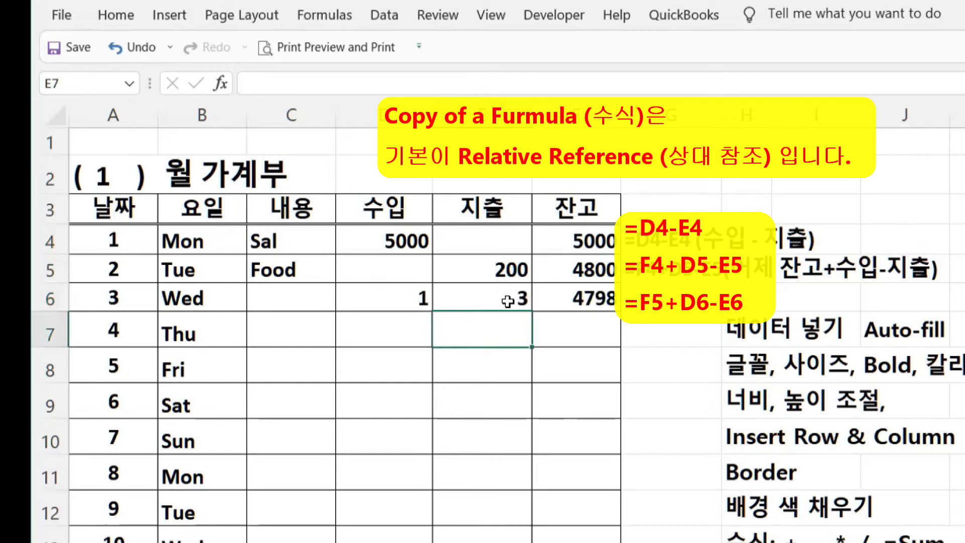
- Compare the balance formulas in F6 and F5, ending with F5 selected
{"action": "left_click", "coordinate": [582, 298]}
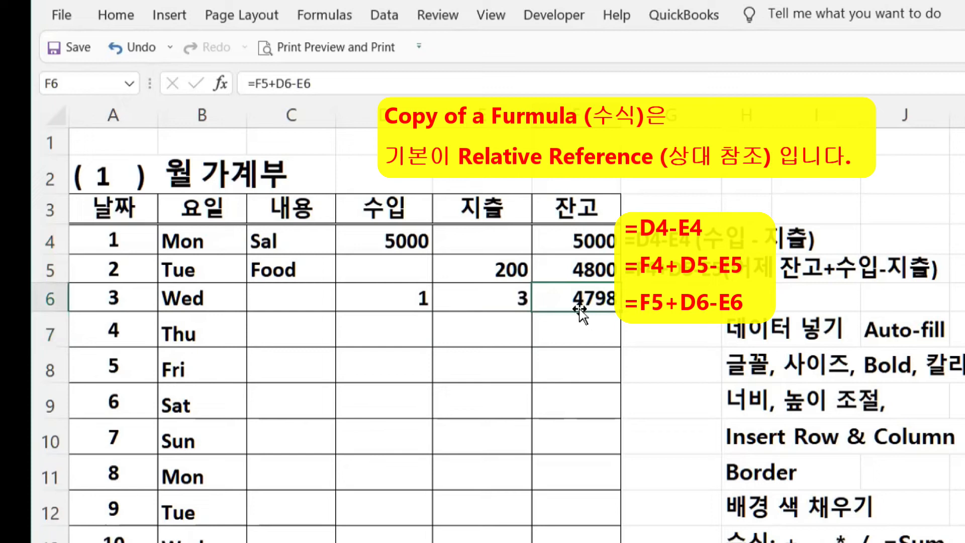
{"action": "left_click", "coordinate": [585, 269]}
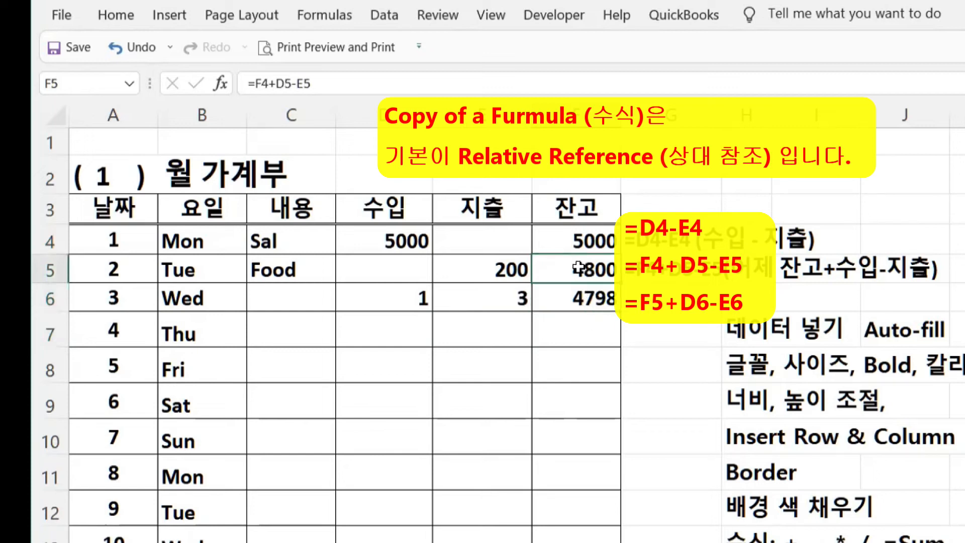
{"action": "left_click", "coordinate": [576, 299]}
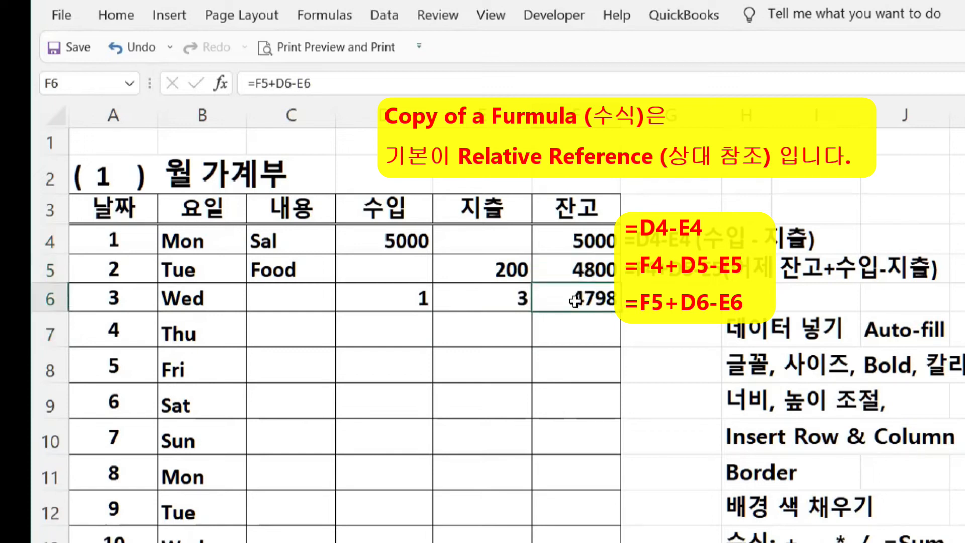
{"action": "left_click", "coordinate": [564, 270]}
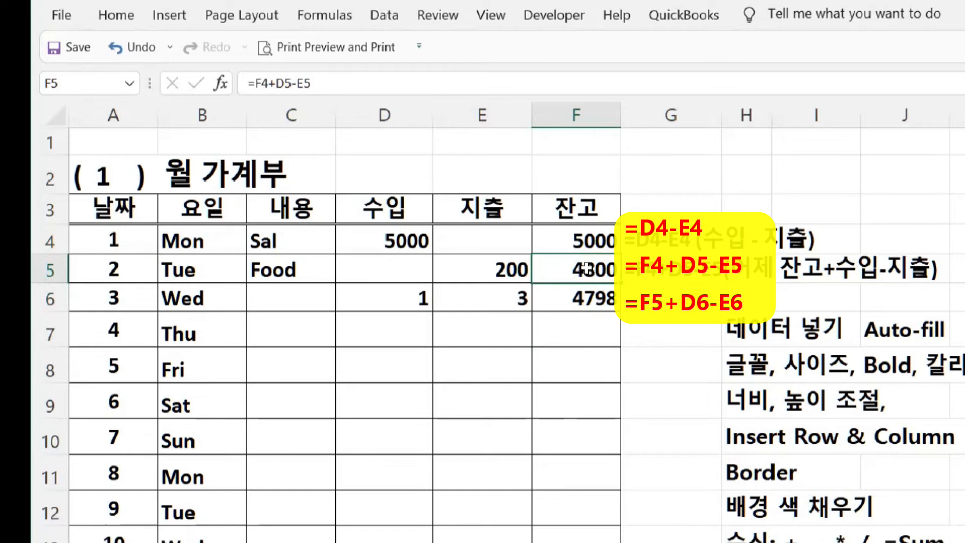
- Paste F5's balance formula into F7:F34 and confirm F34 reads =F33+D34-E34
{"action": "key", "text": "ctrl+c"}
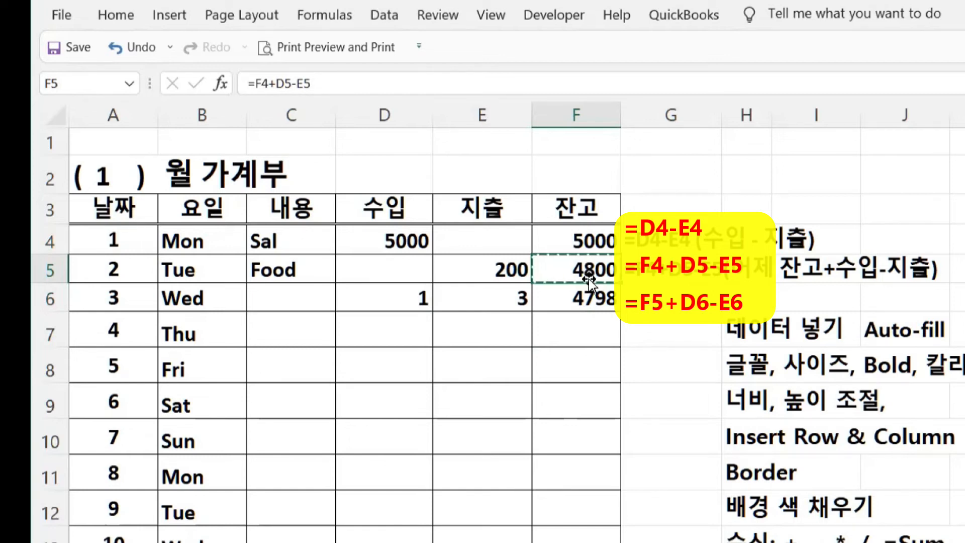
{"action": "left_click_drag", "start_coordinate": [582, 329], "coordinate": [582, 542]}
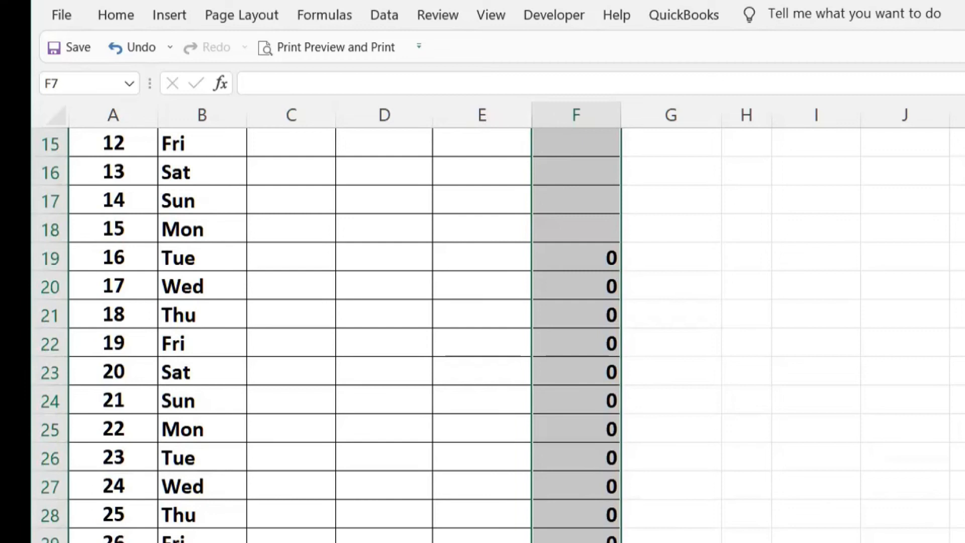
{"action": "key", "text": "ctrl+v"}
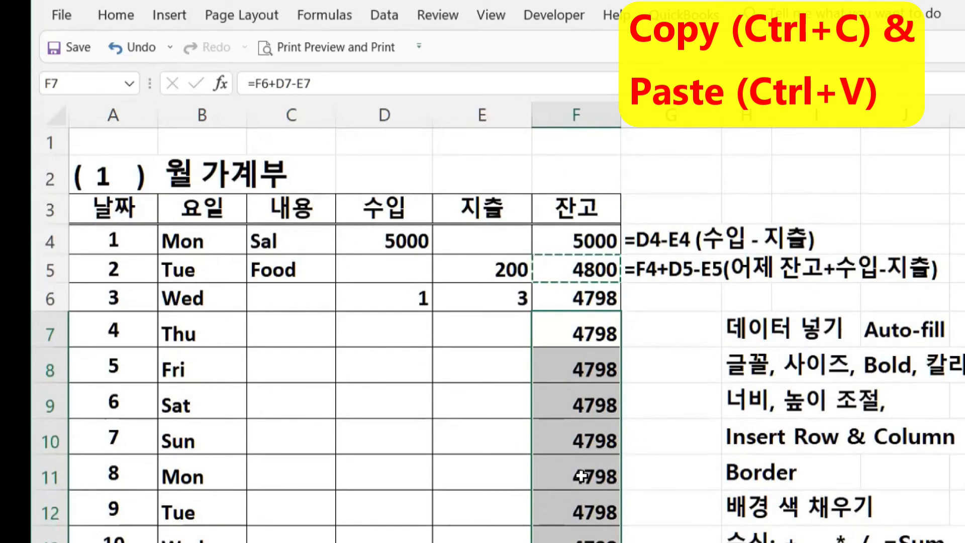
{"action": "scroll", "coordinate": [581, 476], "scroll_direction": "down", "scroll_amount": 9}
{"action": "left_click", "coordinate": [582, 284]}
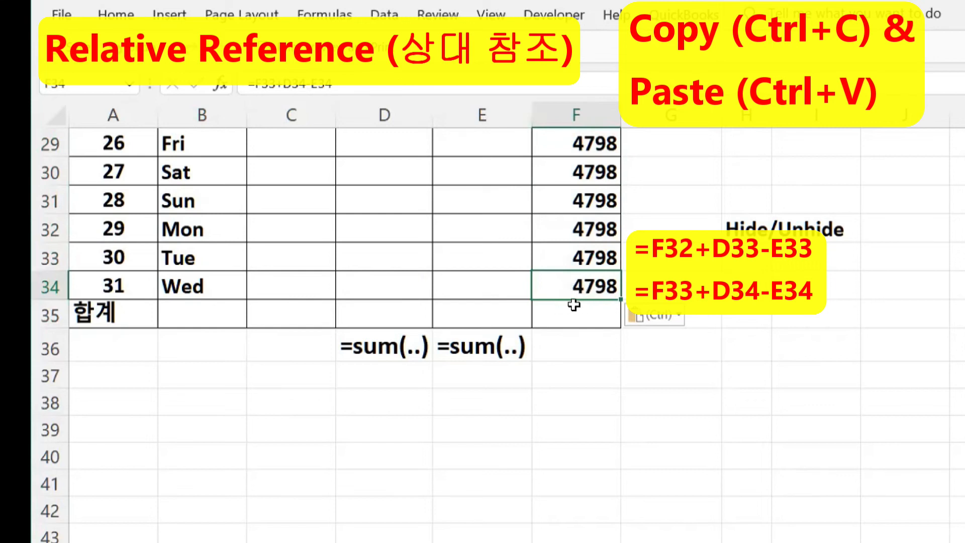
{"action": "scroll", "coordinate": [508, 344], "scroll_direction": "up", "scroll_amount": 10}
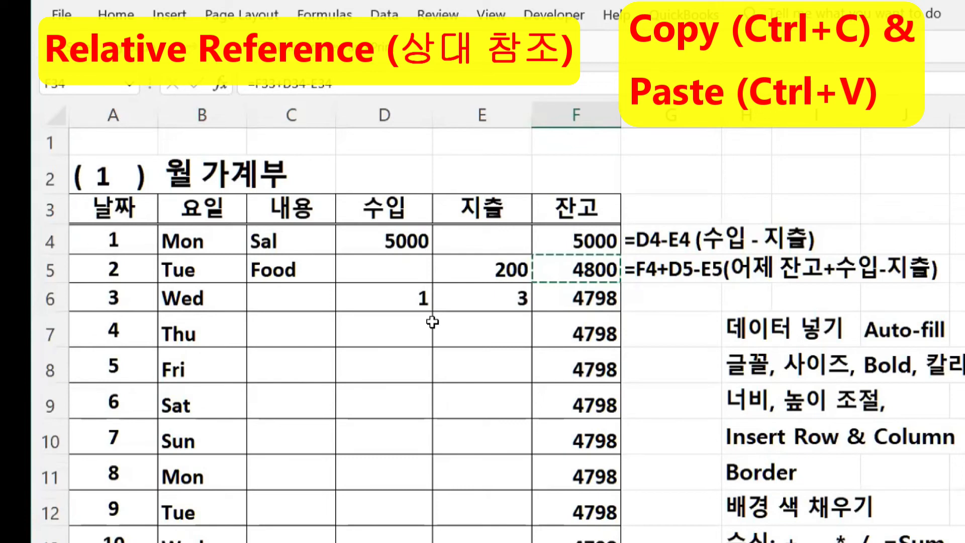
- Enter expenses of 100 for Thursday in E7 and 500 for Friday in E8
{"action": "left_click", "coordinate": [475, 338]}
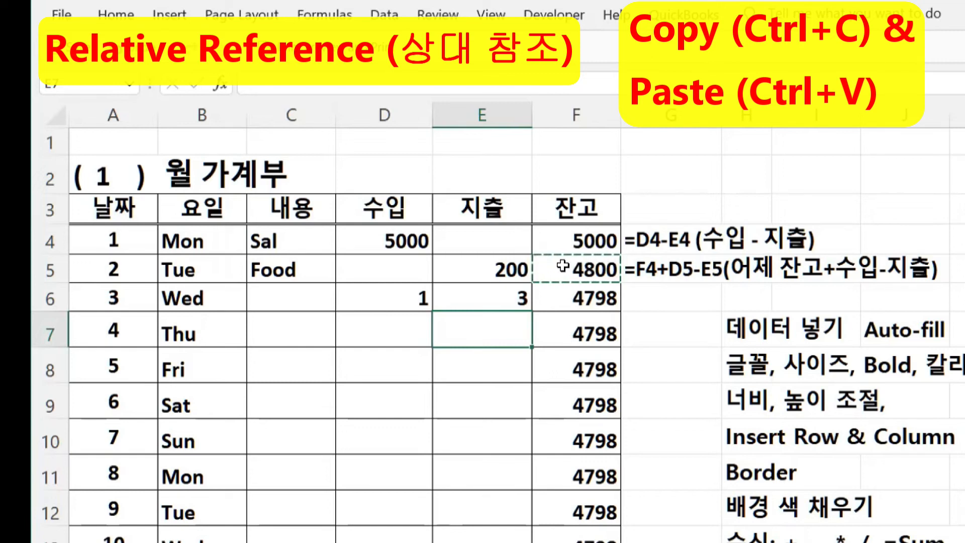
{"action": "key", "text": "Escape"}
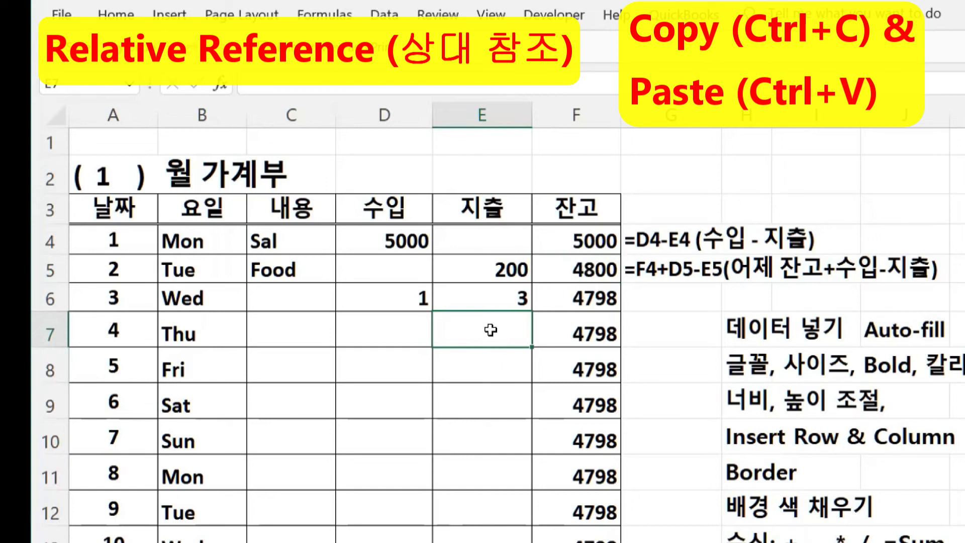
{"action": "type", "text": "100"}
{"action": "key", "text": "Return"}
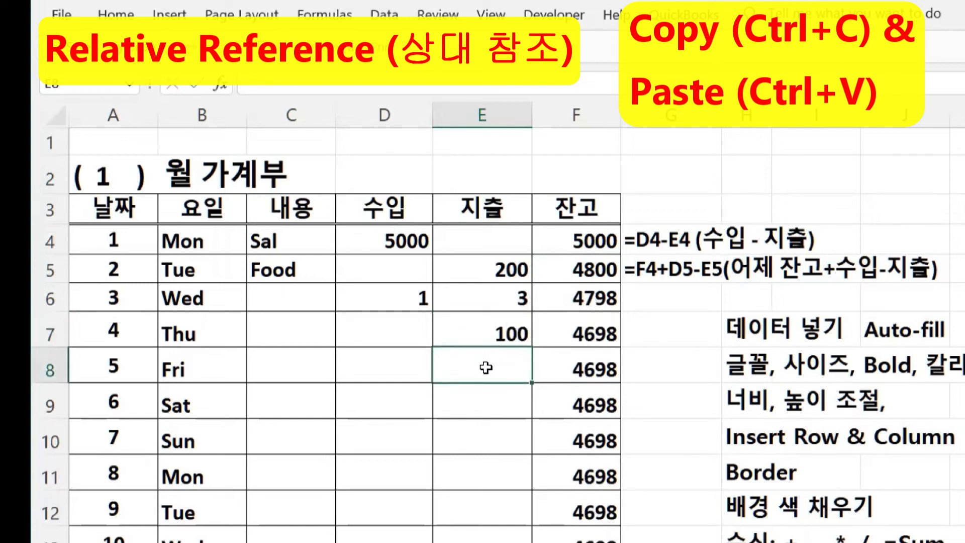
{"action": "type", "text": "500"}
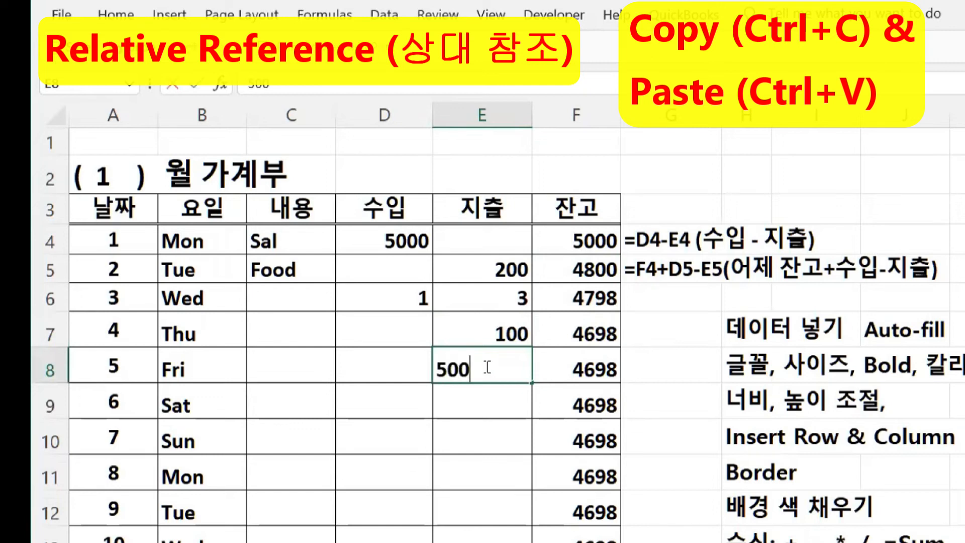
{"action": "key", "text": "Return"}
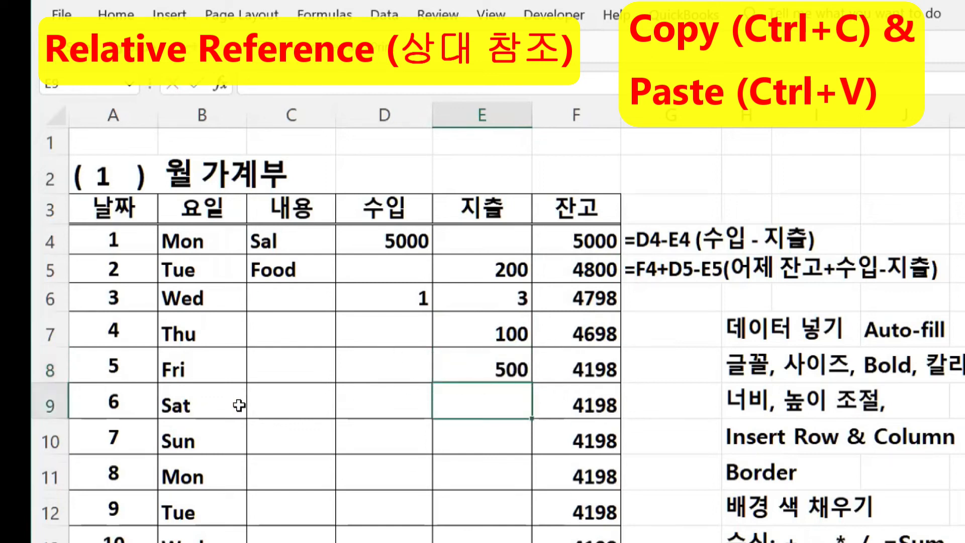
- Enter Saturday's 1000 income and 50 expense, plus 11 income in D13, then check F5's formula
{"action": "left_click", "coordinate": [391, 408]}
{"action": "type", "text": "1000"}
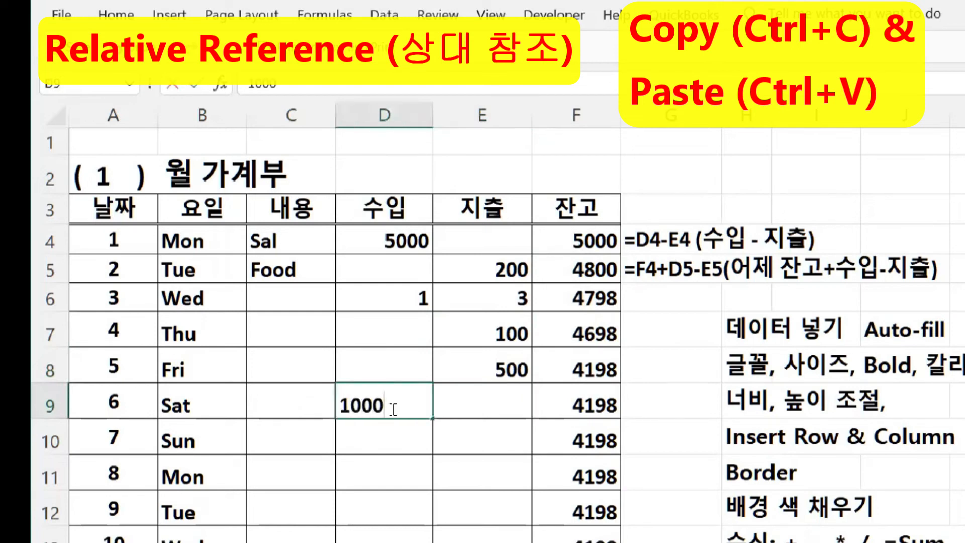
{"action": "left_click", "coordinate": [465, 399]}
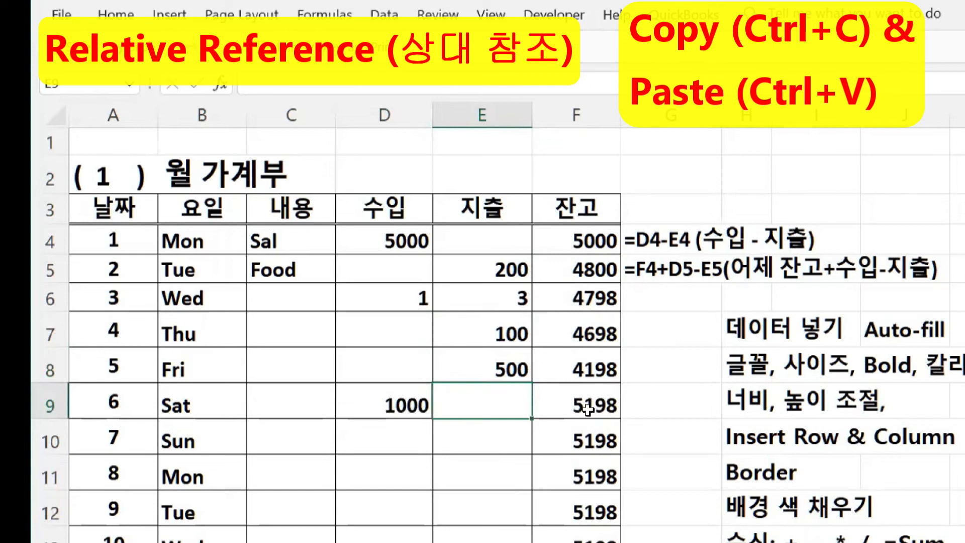
{"action": "type", "text": "50"}
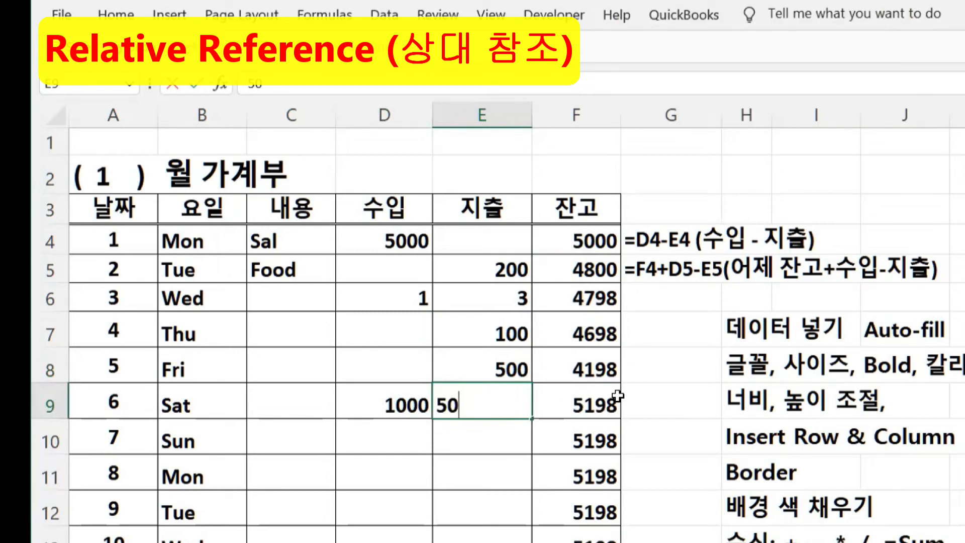
{"action": "key", "text": "Return"}
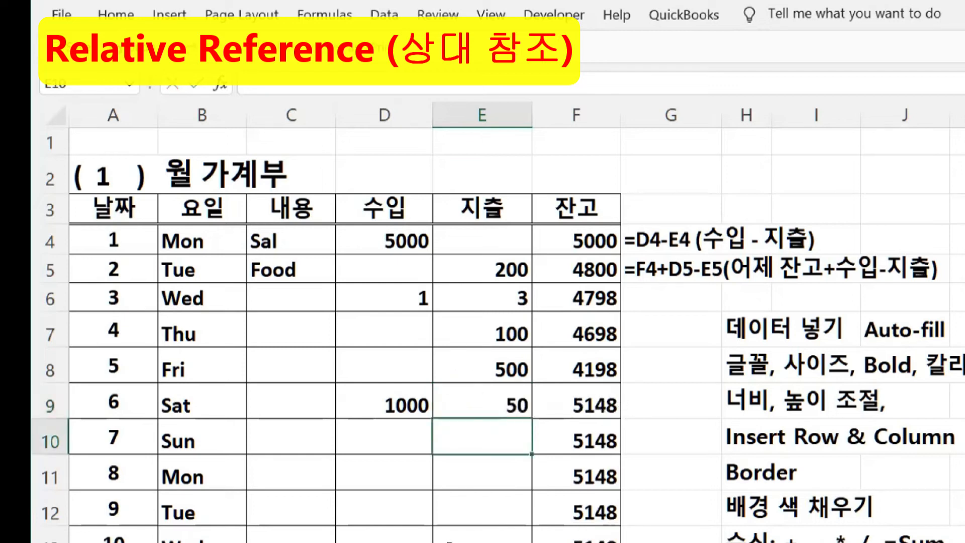
{"action": "left_click", "coordinate": [390, 534]}
{"action": "type", "text": "11"}
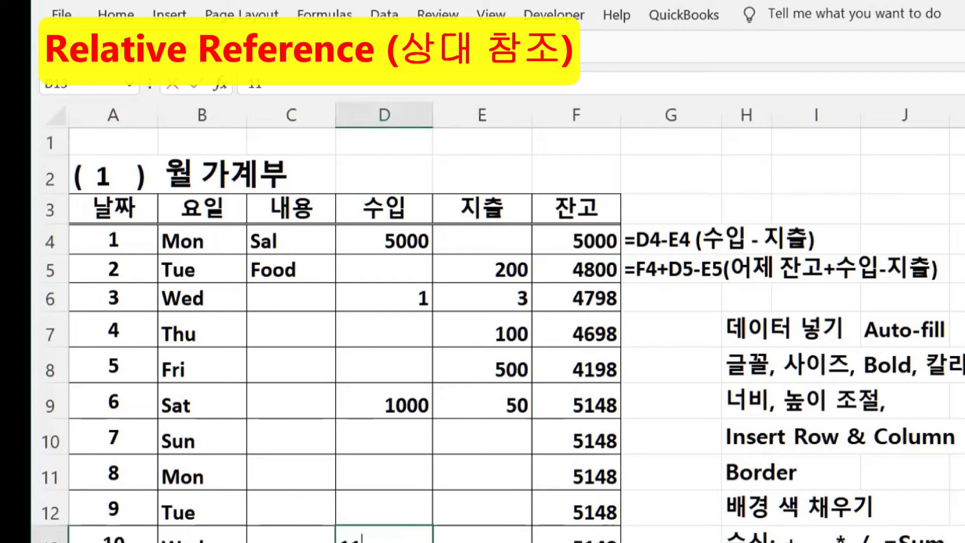
{"action": "key", "text": "Tab"}
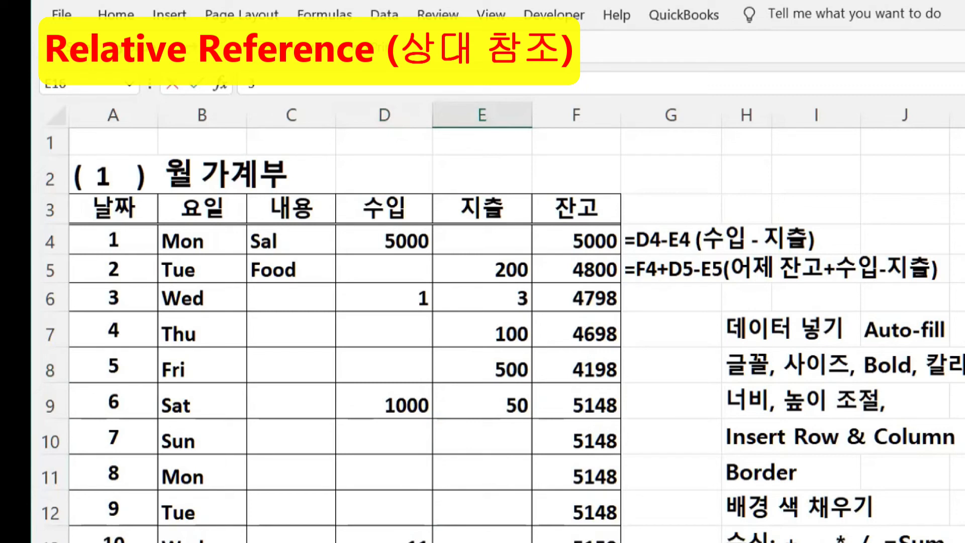
{"action": "left_click", "coordinate": [576, 265]}
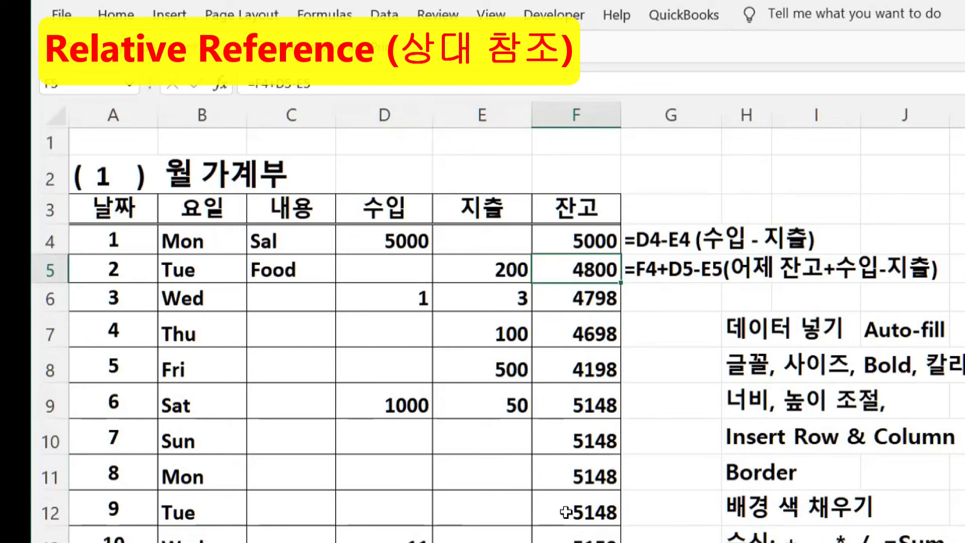
{"action": "left_click", "coordinate": [576, 542]}
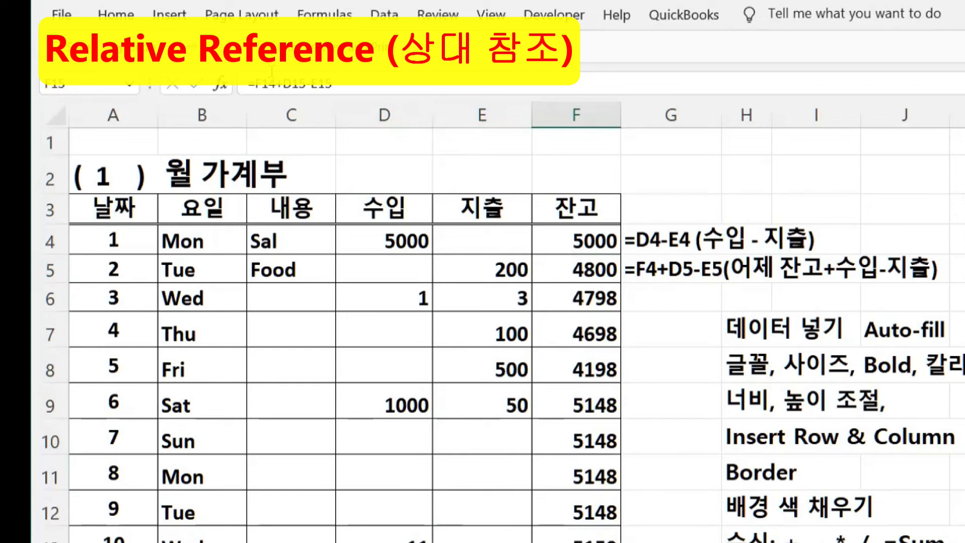
{"action": "key", "text": "Left"}
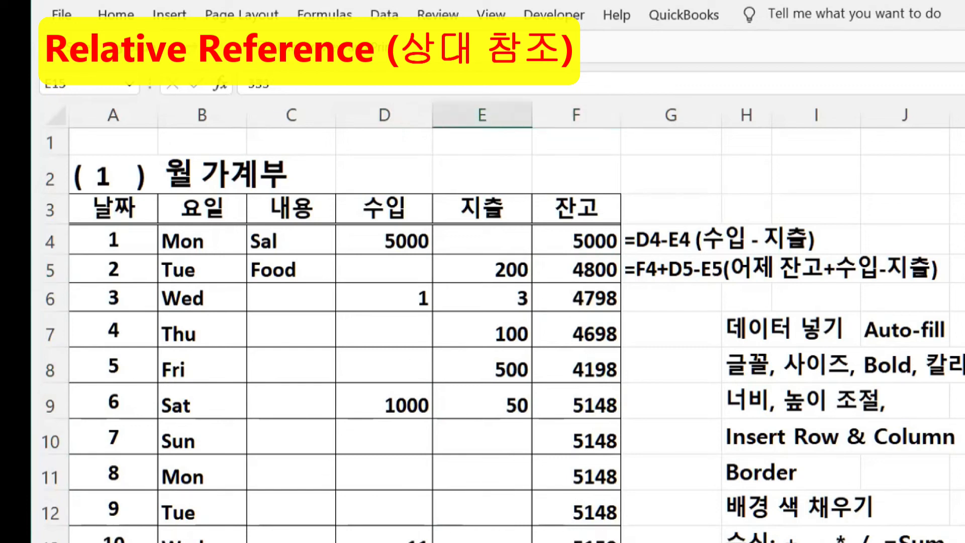
{"action": "key", "text": "Left"}
{"action": "key", "text": "Right"}
{"action": "key", "text": "Right"}
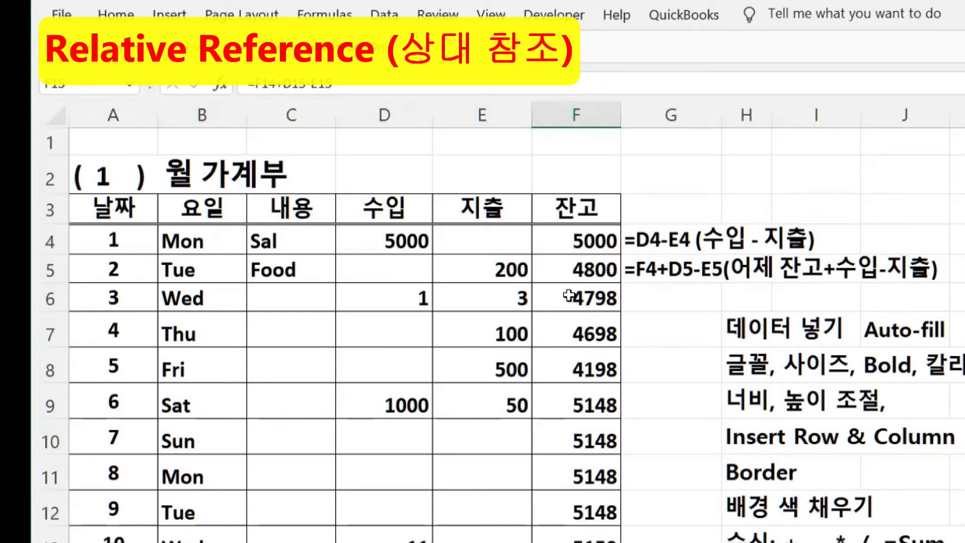
{"action": "left_click", "coordinate": [588, 265]}
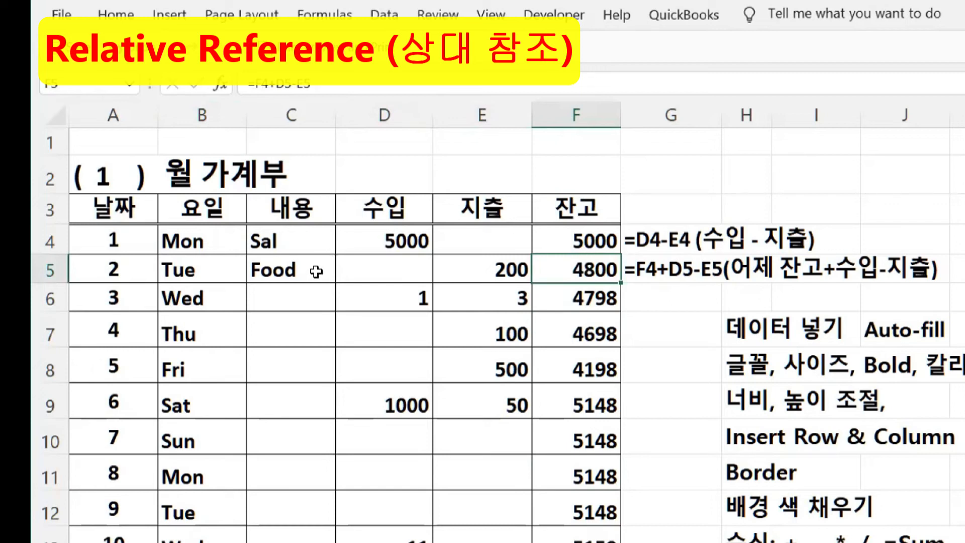
{"action": "left_click", "coordinate": [387, 269]}
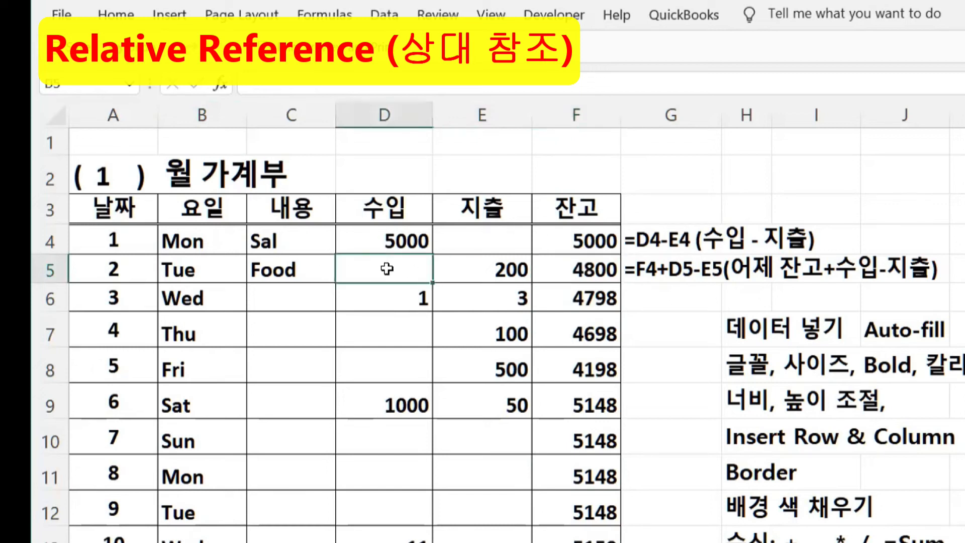
{"action": "left_click", "coordinate": [480, 269]}
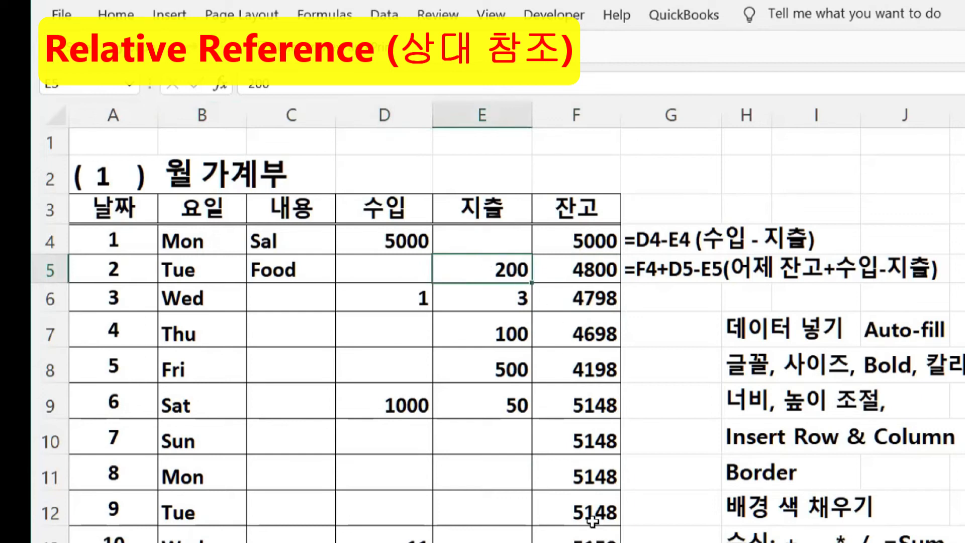
{"action": "left_click", "coordinate": [579, 480]}
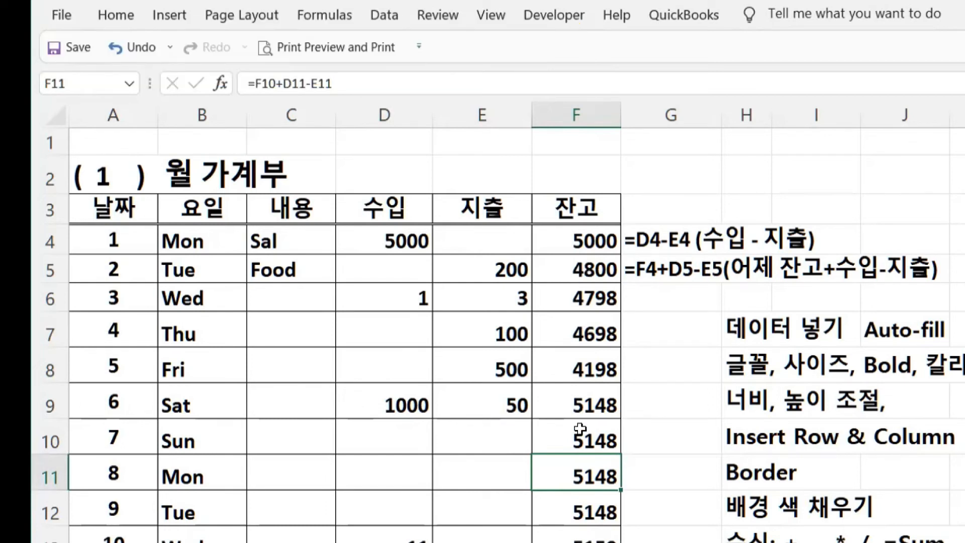
{"action": "scroll", "coordinate": [581, 429], "scroll_direction": "down", "scroll_amount": 3}
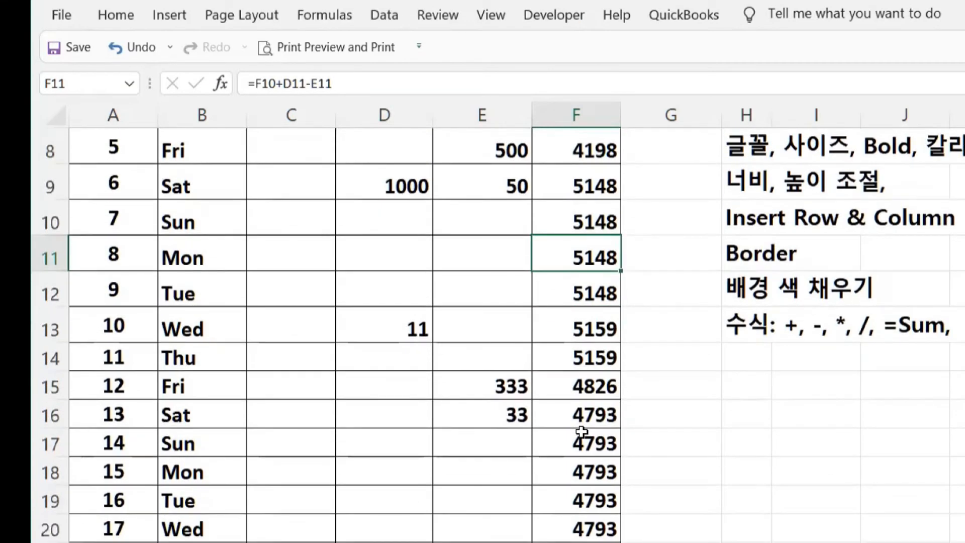
{"action": "scroll", "coordinate": [582, 430], "scroll_direction": "down", "scroll_amount": 5}
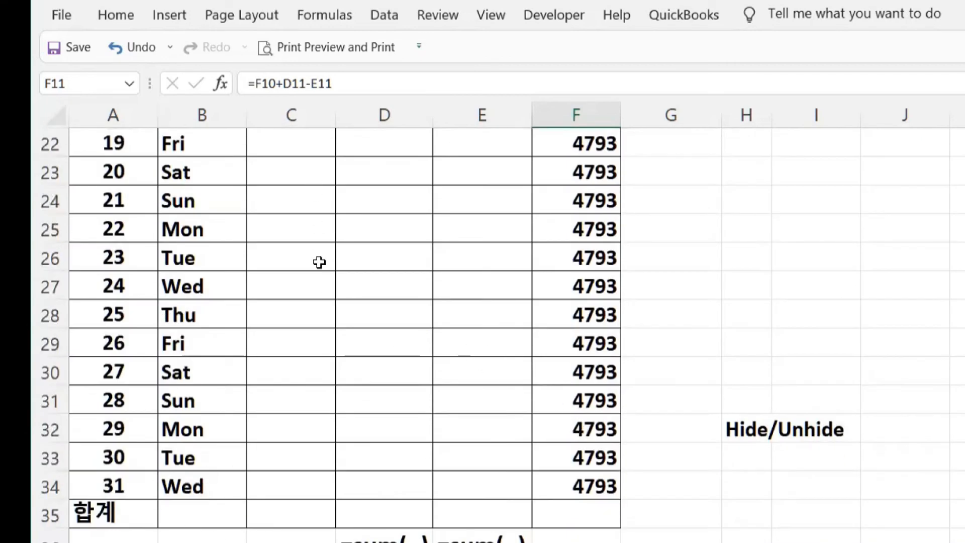
{"action": "scroll", "coordinate": [319, 262], "scroll_direction": "up", "scroll_amount": 7}
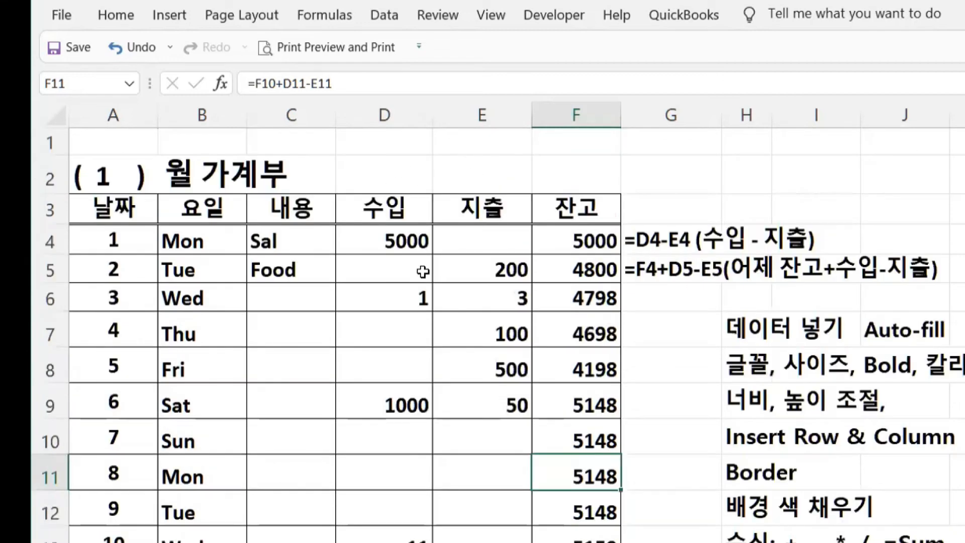
{"action": "scroll", "coordinate": [498, 332], "scroll_direction": "down", "scroll_amount": 1}
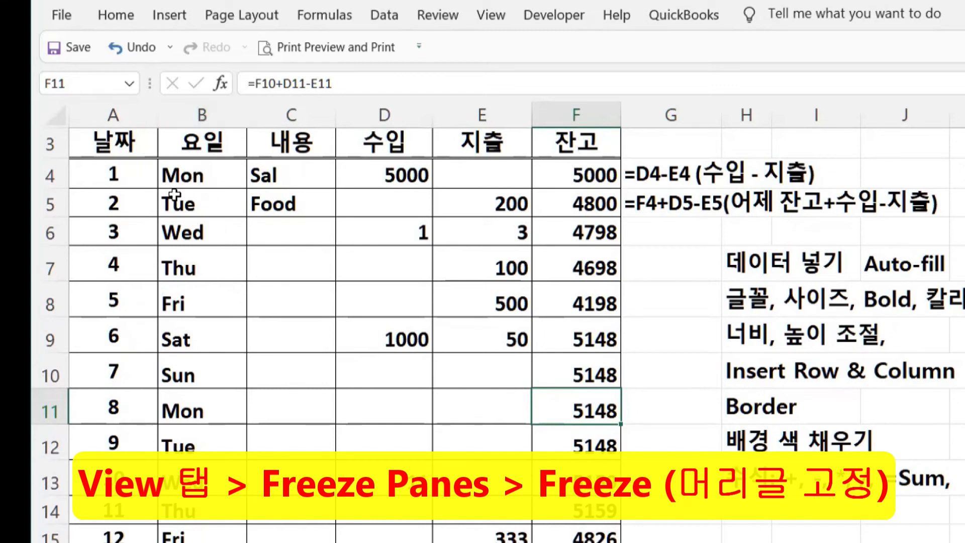
- Freeze panes at B4 so the heading rows above stay fixed
{"action": "left_click", "coordinate": [195, 174]}
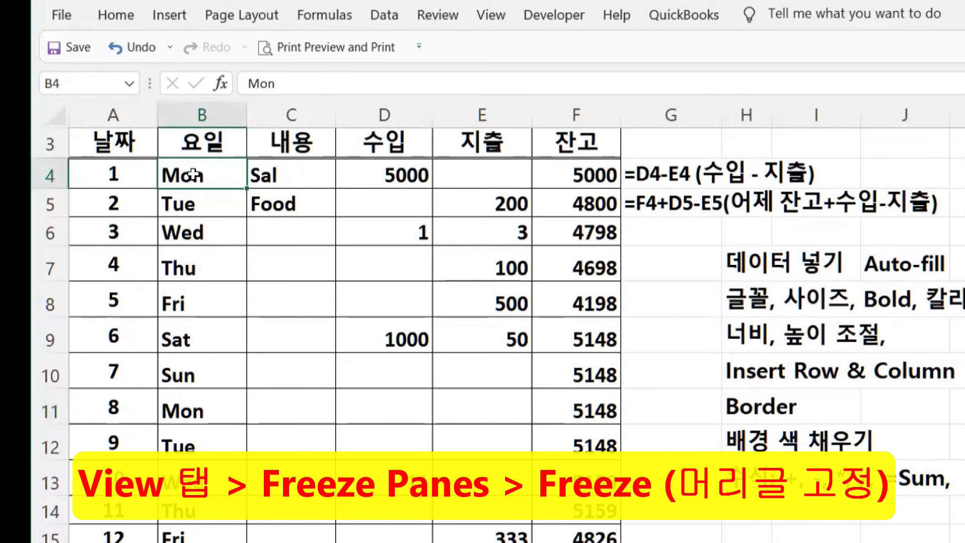
{"action": "left_click", "coordinate": [497, 19]}
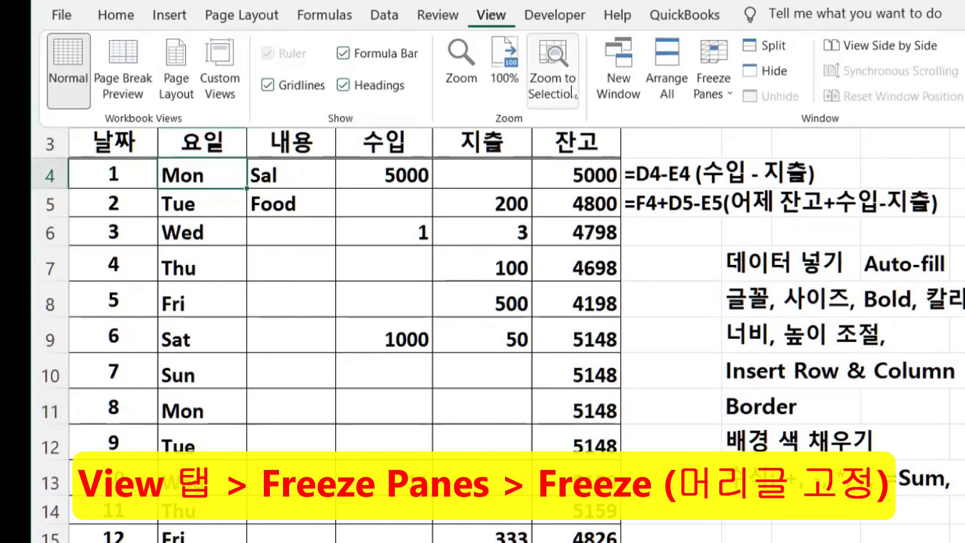
{"action": "left_click", "coordinate": [728, 98]}
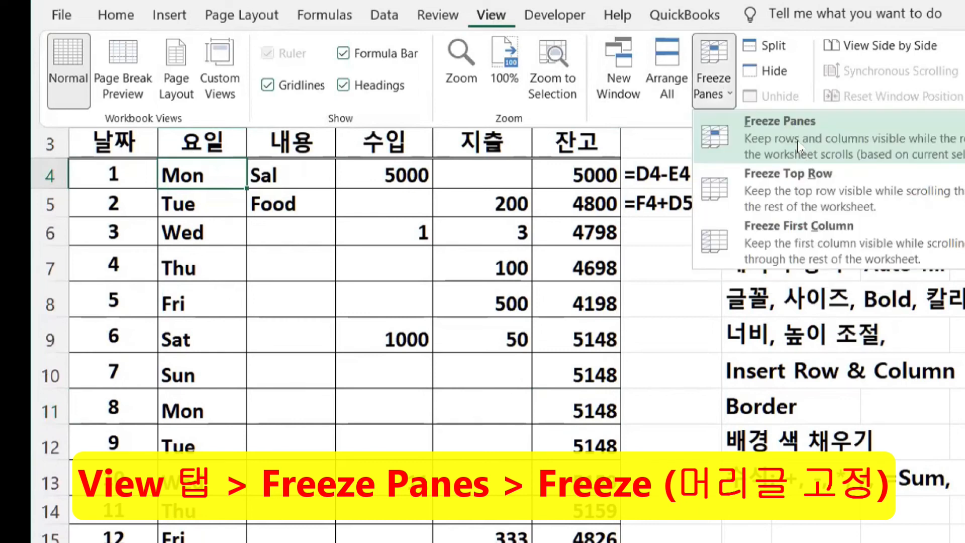
{"action": "left_click", "coordinate": [799, 146]}
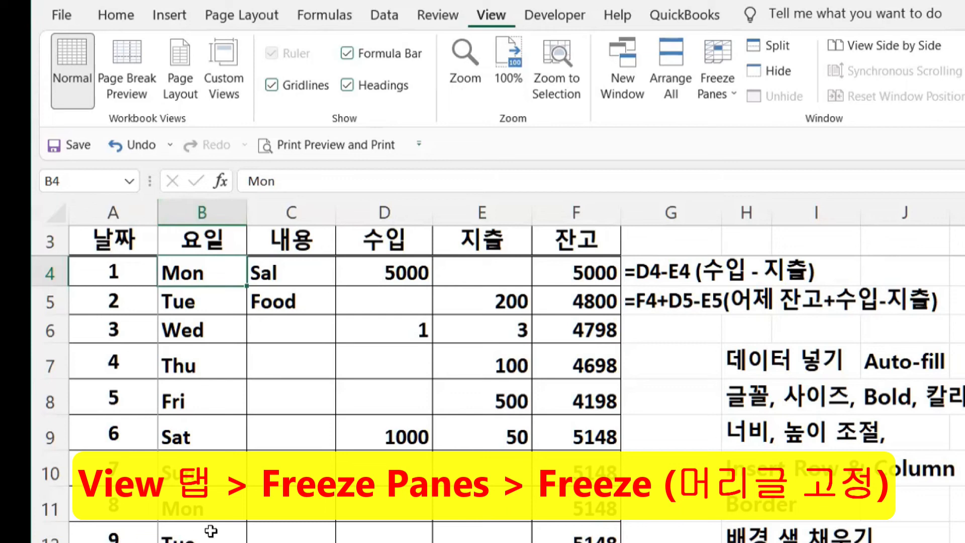
- Scroll down to the 합계 row and select D35 for the income total
{"action": "scroll", "coordinate": [261, 386], "scroll_direction": "down", "scroll_amount": 4}
{"action": "scroll", "coordinate": [260, 386], "scroll_direction": "down", "scroll_amount": 6}
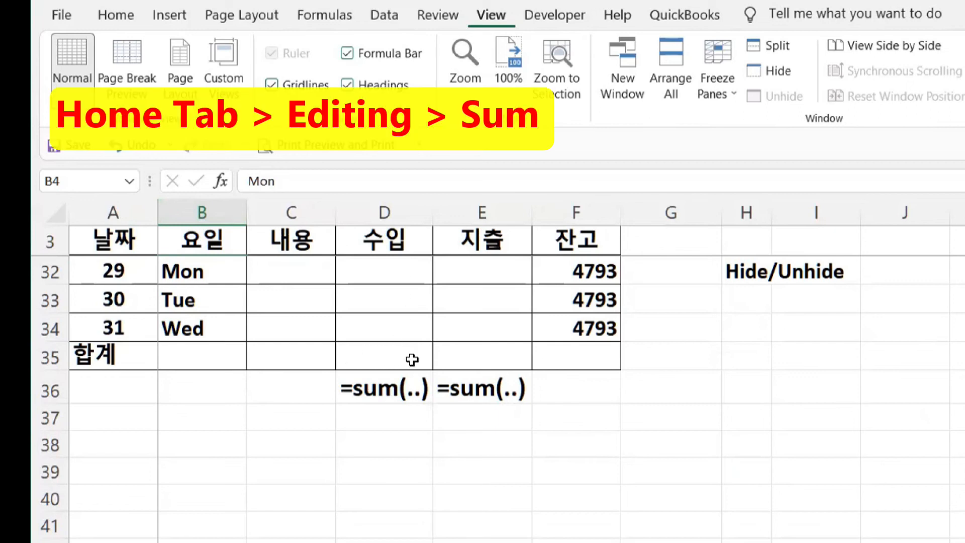
{"action": "left_click", "coordinate": [390, 350]}
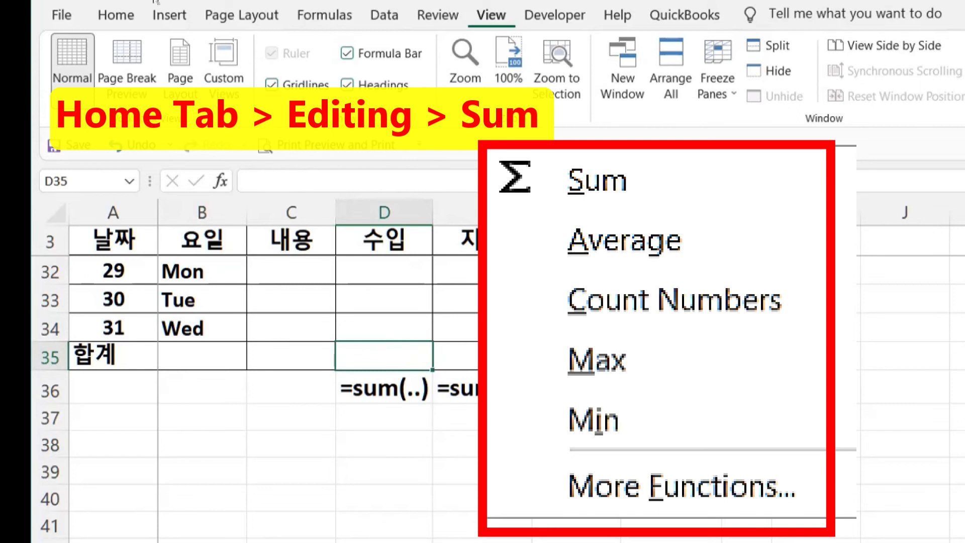
- Open the AutoSum list on the Home ribbon for D35
{"action": "left_click", "coordinate": [122, 21]}
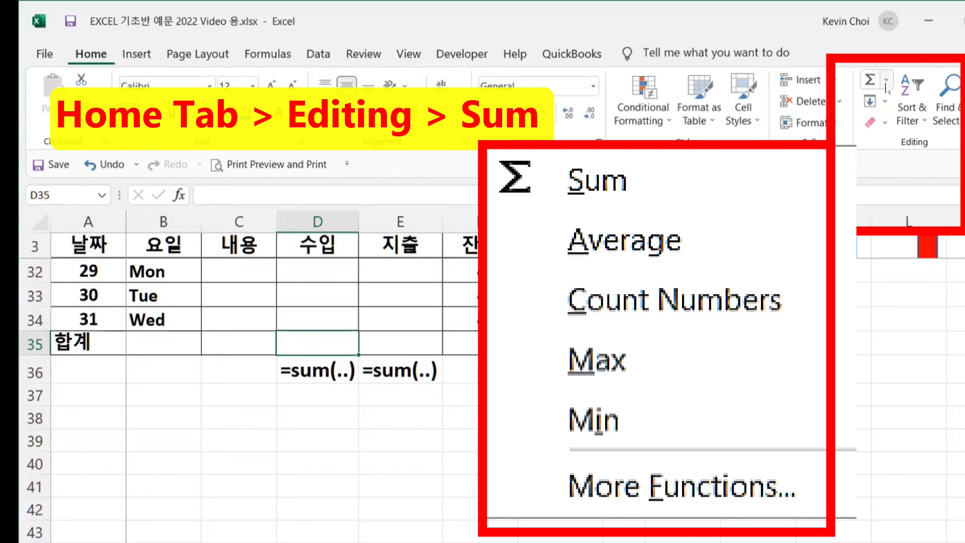
{"action": "left_click", "coordinate": [887, 80]}
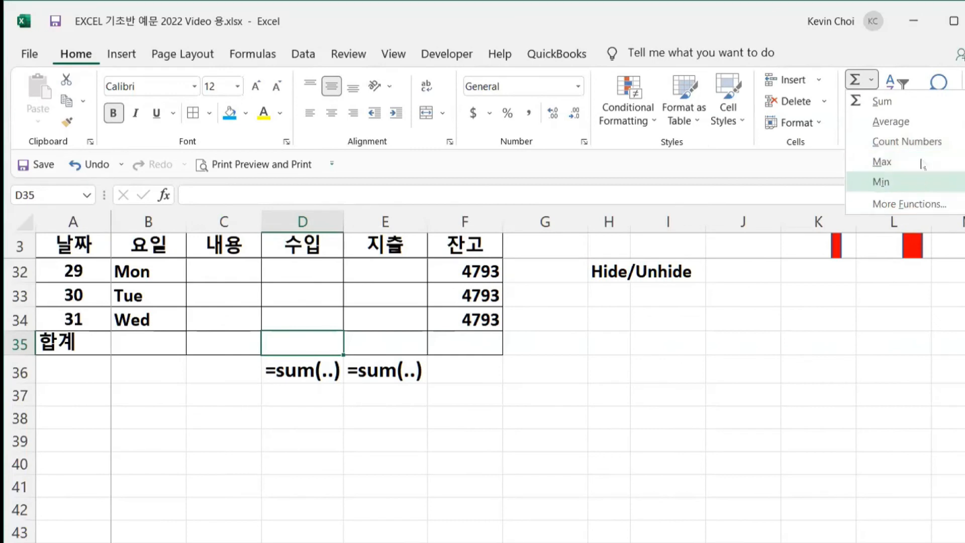
- Insert a SUM formula in D35 and restart its range at D4
{"action": "left_click", "coordinate": [883, 103]}
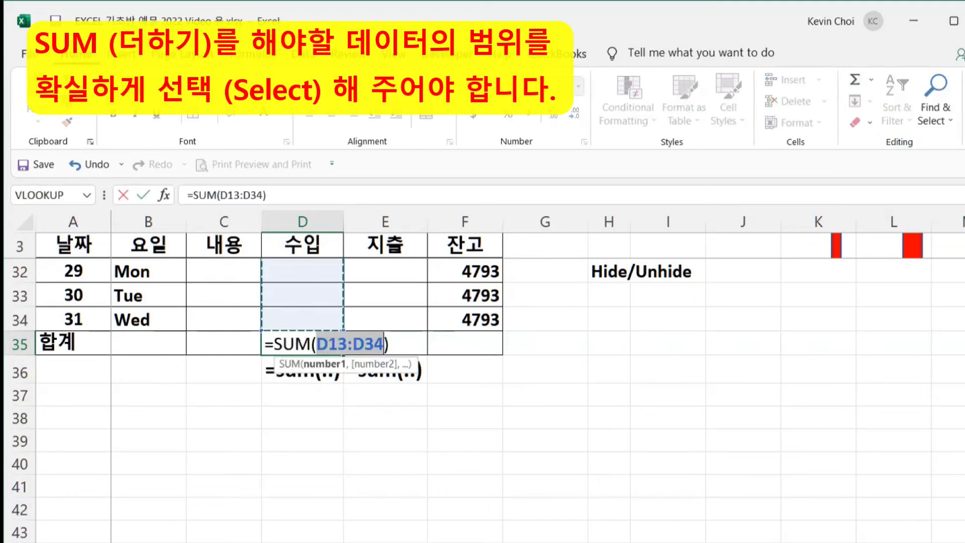
{"action": "scroll", "coordinate": [323, 418], "scroll_direction": "up", "scroll_amount": 2}
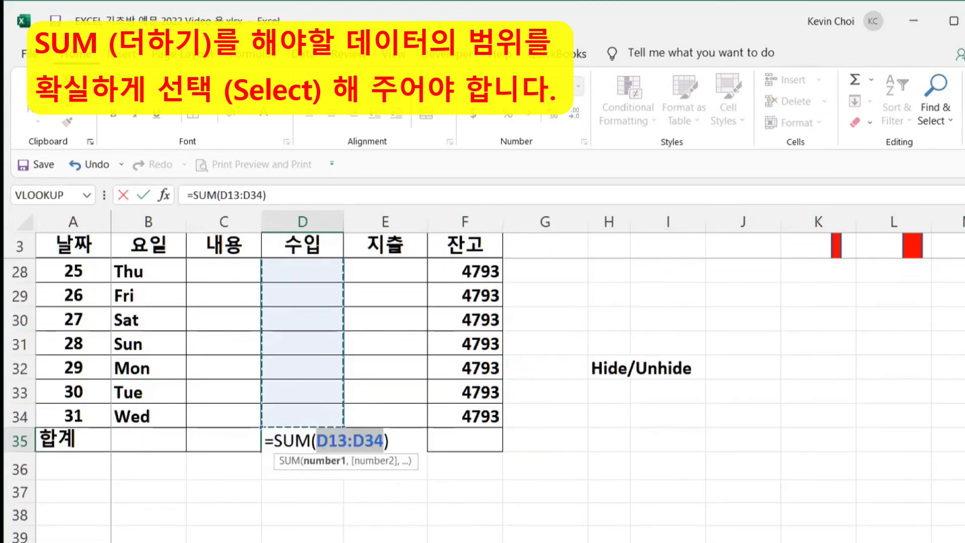
{"action": "scroll", "coordinate": [302, 402], "scroll_direction": "up", "scroll_amount": 6}
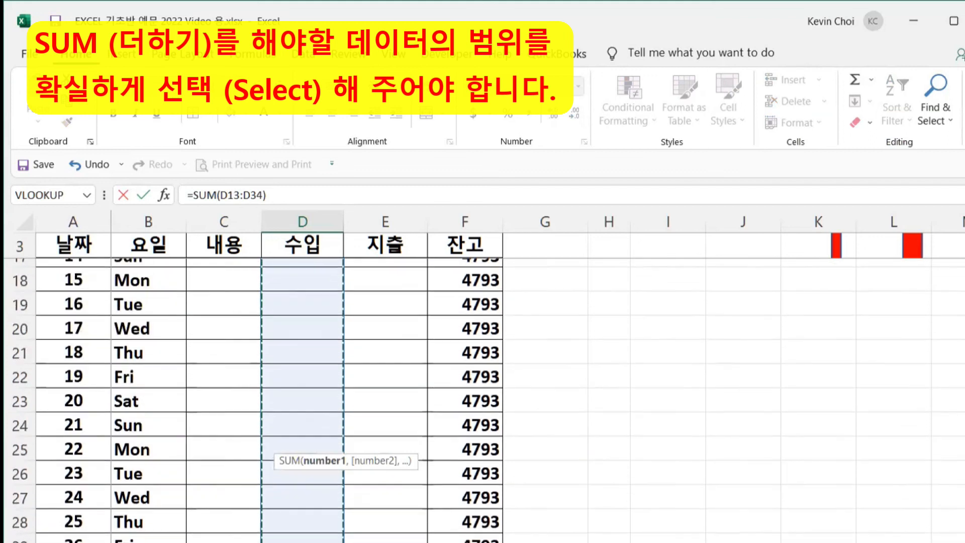
{"action": "scroll", "coordinate": [301, 402], "scroll_direction": "up", "scroll_amount": 2}
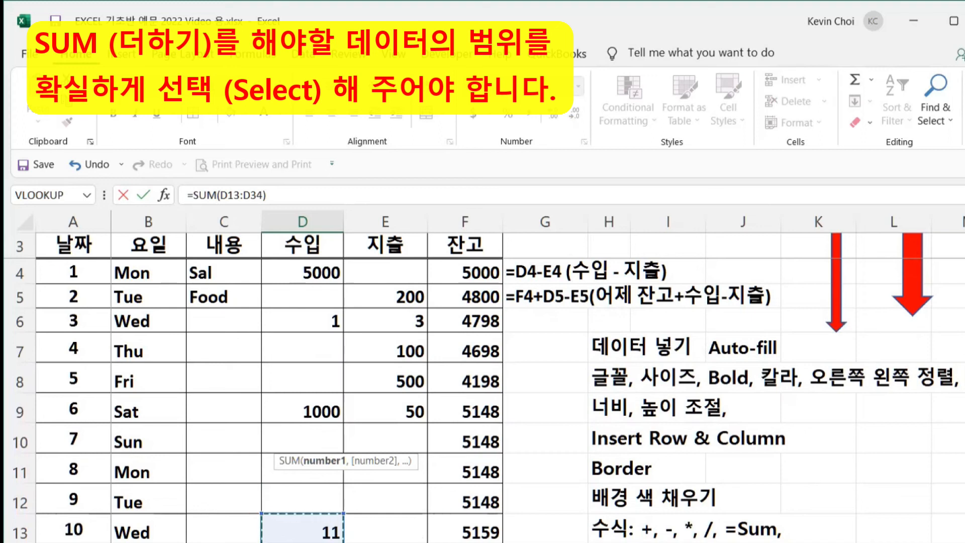
{"action": "left_click", "coordinate": [301, 270]}
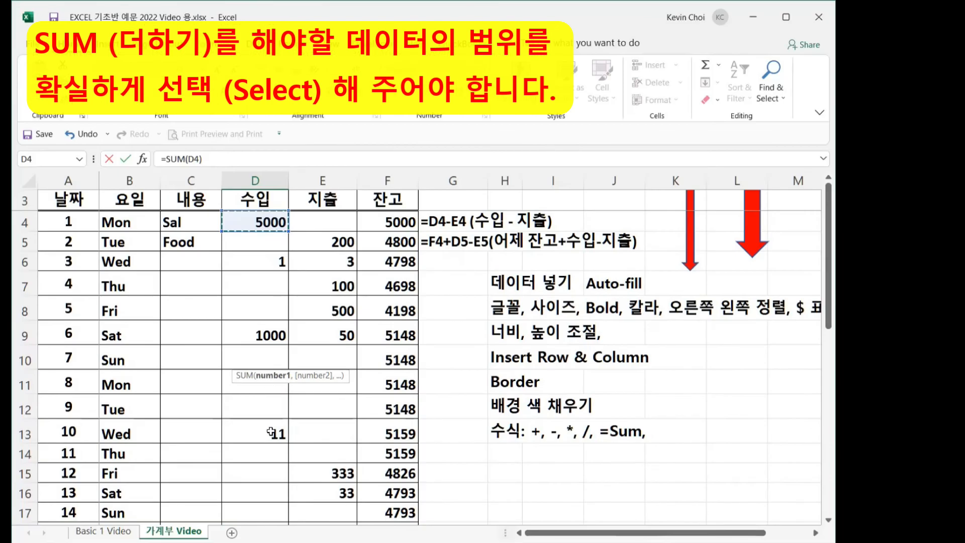
- Extend the range to D4:D34 and commit =SUM(D4:D34), showing 6012
{"action": "left_click", "coordinate": [272, 503], "text": "shift"}
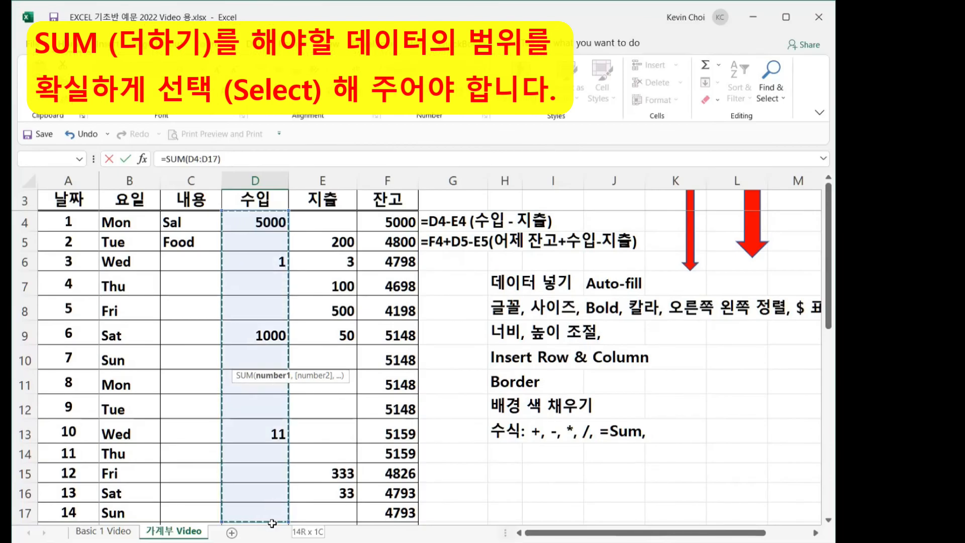
{"action": "left_click_drag", "start_coordinate": [272, 528], "coordinate": [258, 181]}
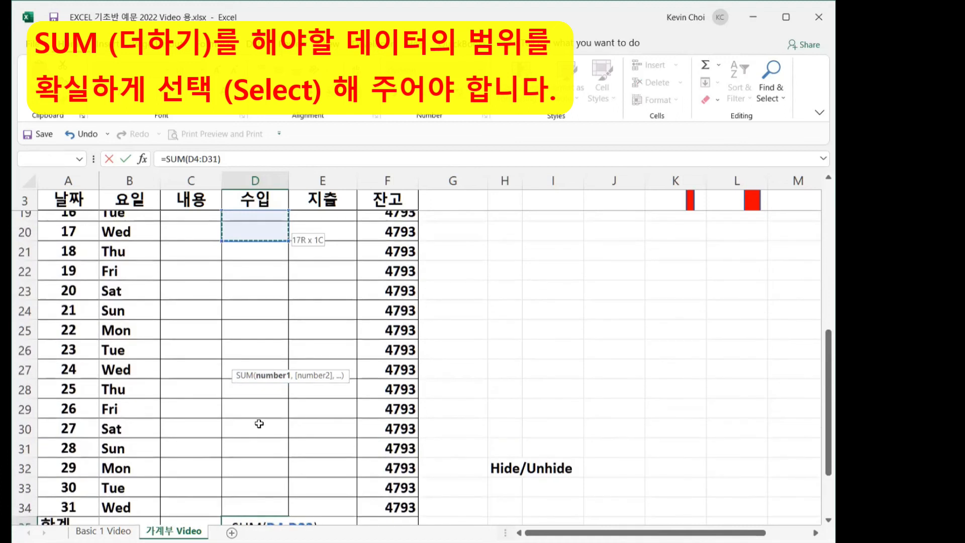
{"action": "mouse_move", "coordinate": [259, 498]}
{"action": "left_mouse_down"}
{"action": "mouse_move", "coordinate": [259, 526]}
{"action": "mouse_move", "coordinate": [257, 479]}
{"action": "left_mouse_up"}
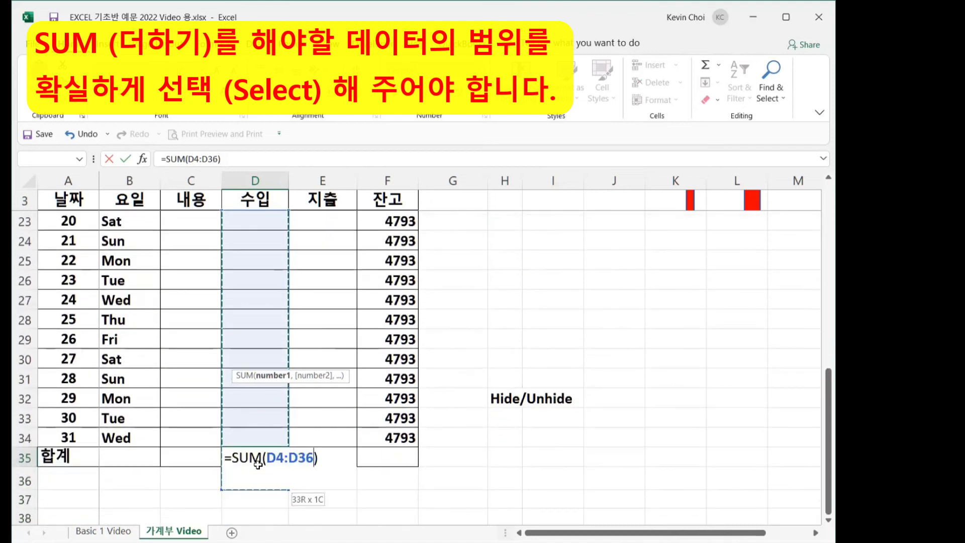
{"action": "left_click_drag", "start_coordinate": [258, 443], "coordinate": [258, 443]}
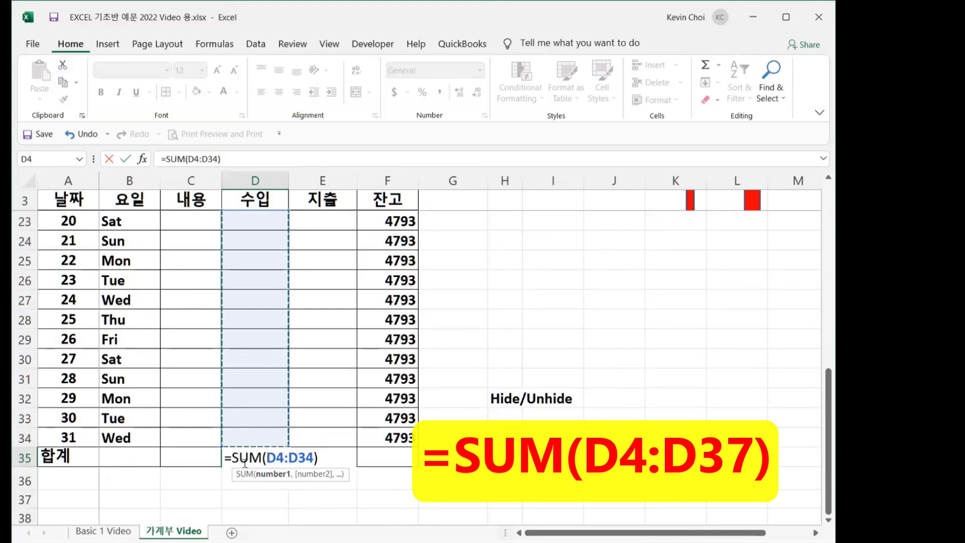
{"action": "key", "text": "Return"}
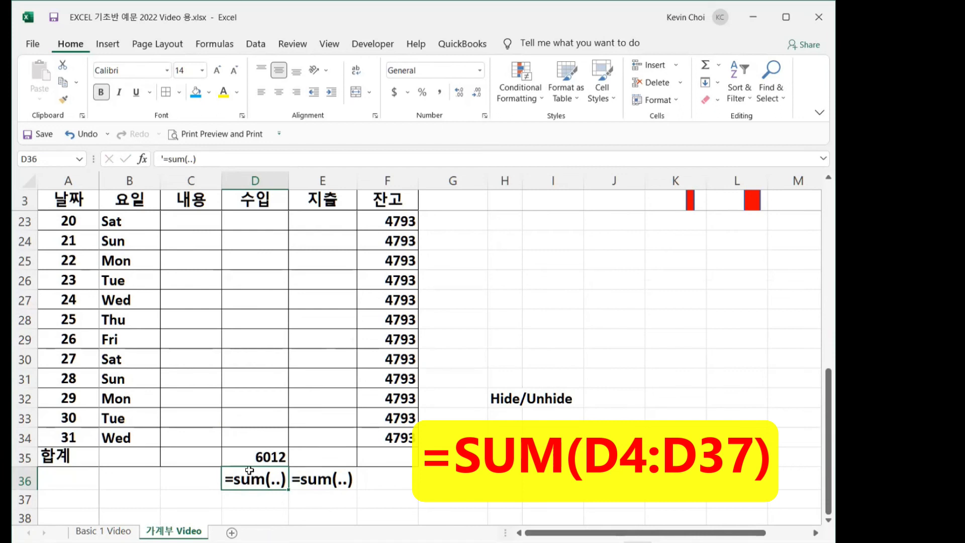
- Enter a 2000 income for day 30 in D33, raising the income total to 8012
{"action": "left_click", "coordinate": [251, 457]}
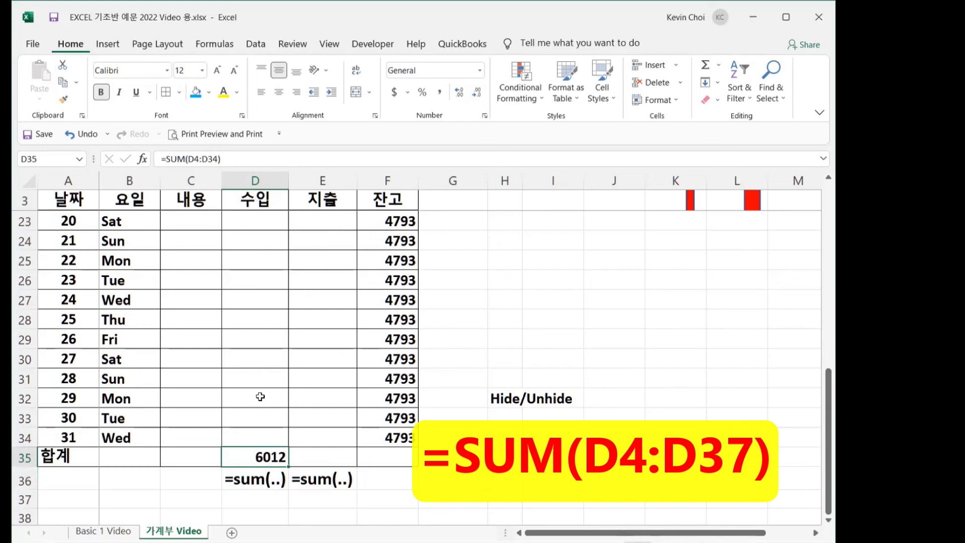
{"action": "left_click", "coordinate": [247, 417]}
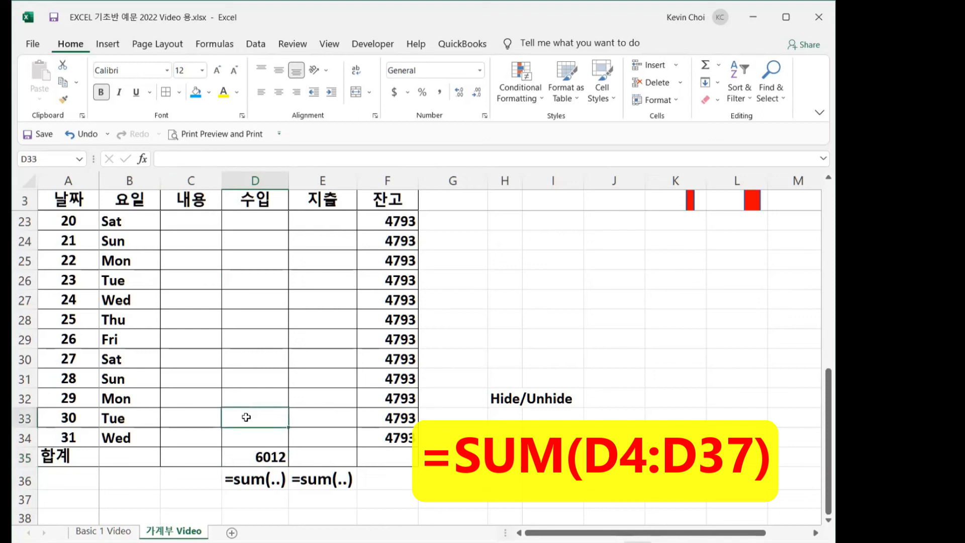
{"action": "type", "text": "2000"}
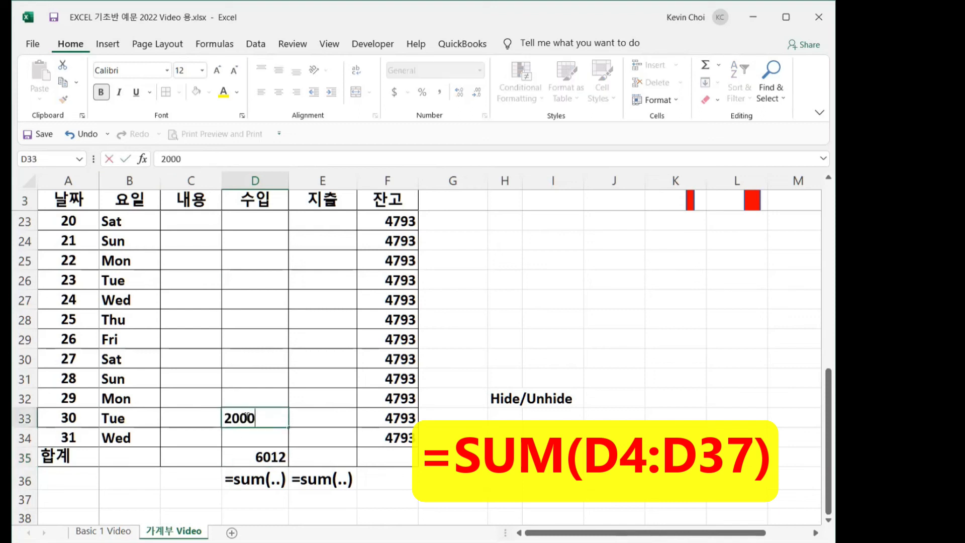
{"action": "key", "text": "Return"}
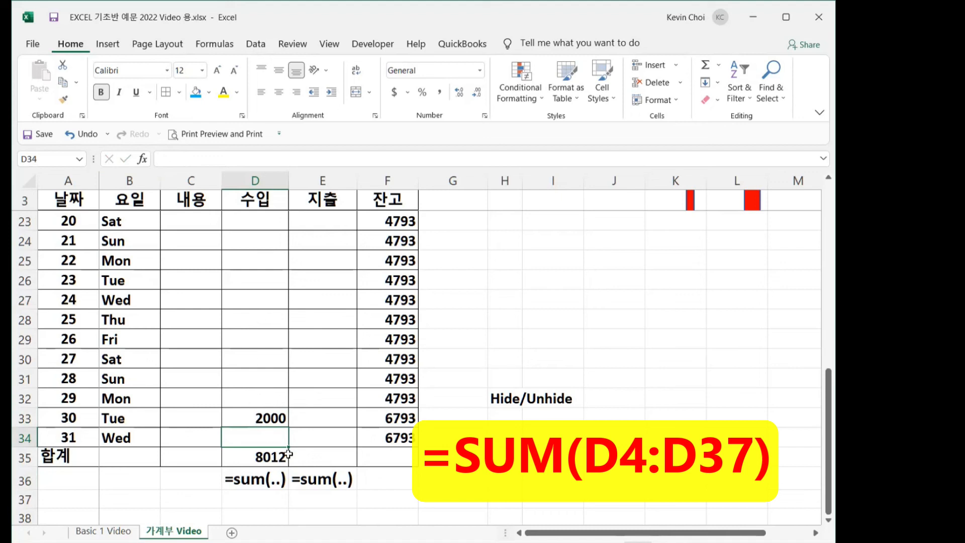
- Copy the D35 income total formula and select E35 for the expense total
{"action": "left_click", "coordinate": [270, 456]}
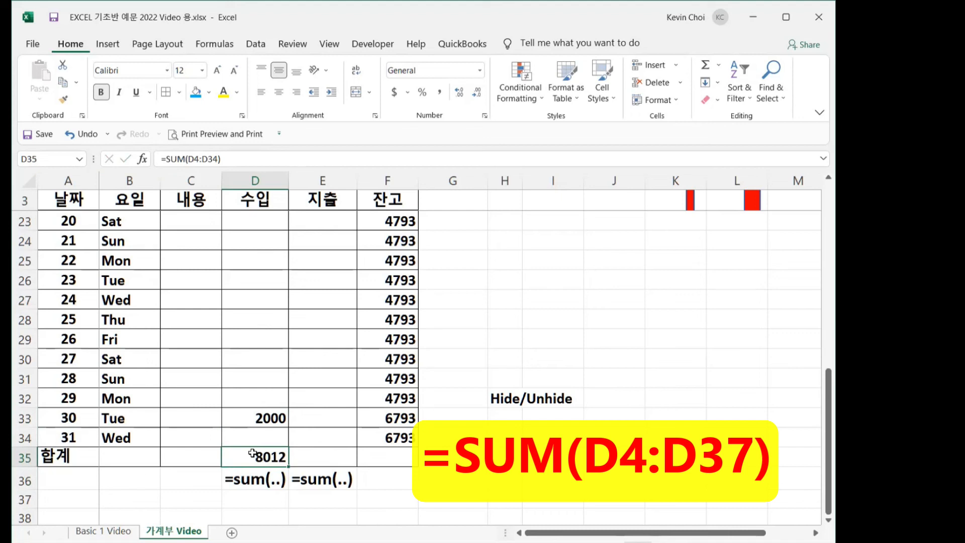
{"action": "key", "text": "ctrl+c"}
{"action": "left_click", "coordinate": [312, 459]}
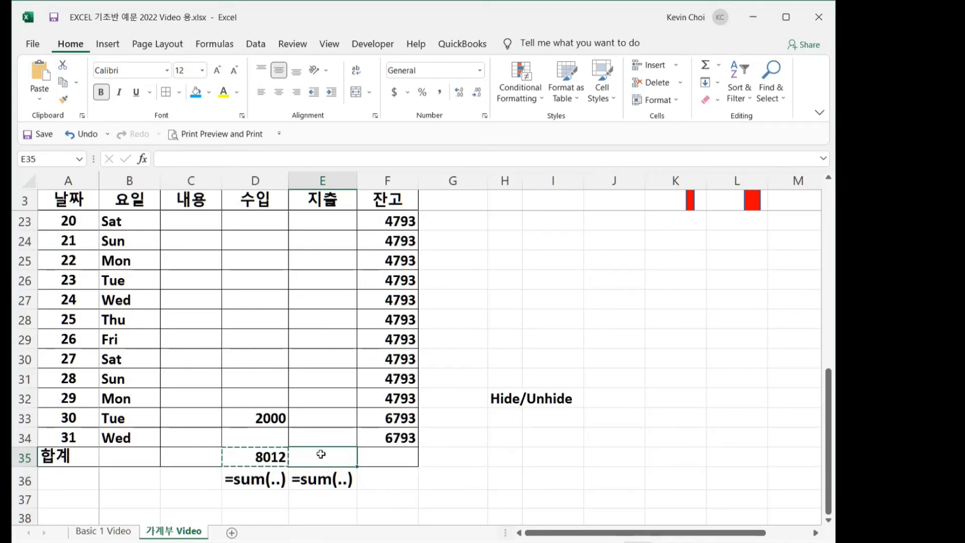
- Paste the SUM total formula into E35 so the expense total shows 1219
{"action": "key", "text": "ctrl+v"}
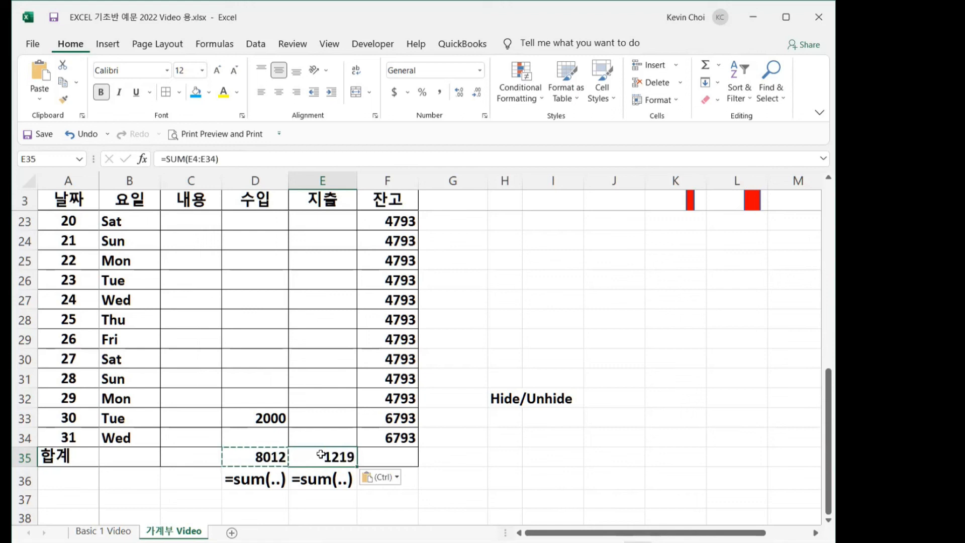
{"action": "left_click", "coordinate": [523, 466]}
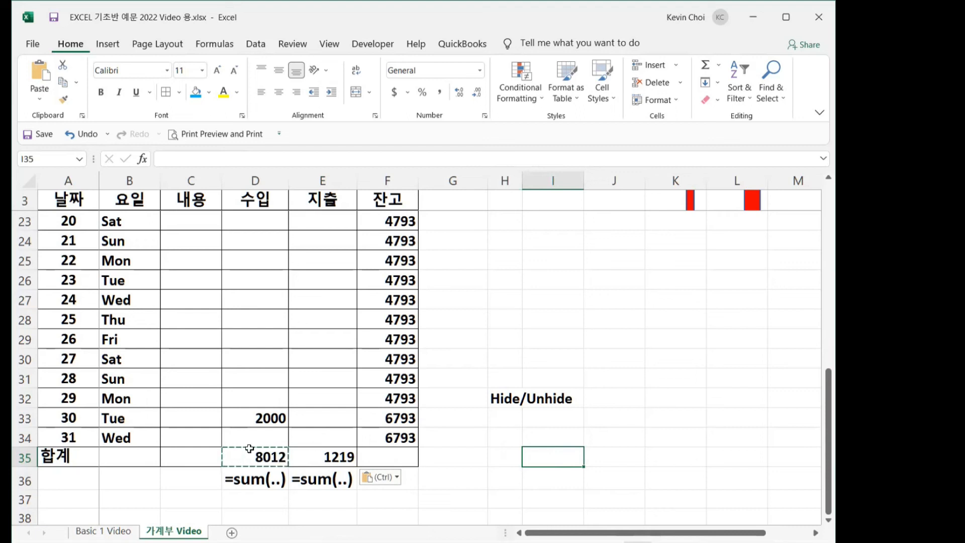
{"action": "key", "text": "Escape"}
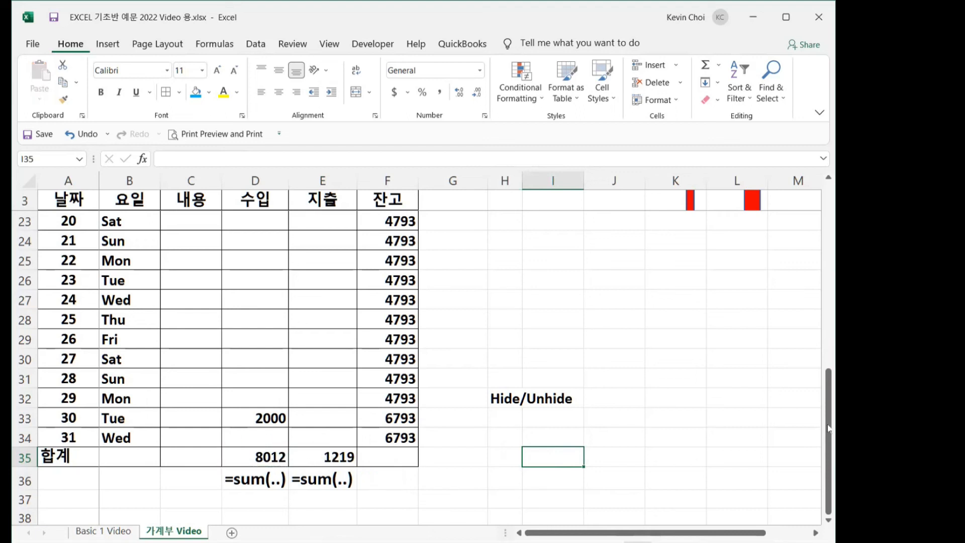
- Enter a 500 expense for day 28 in E31
{"action": "left_click_drag", "start_coordinate": [829, 422], "coordinate": [803, 417]}
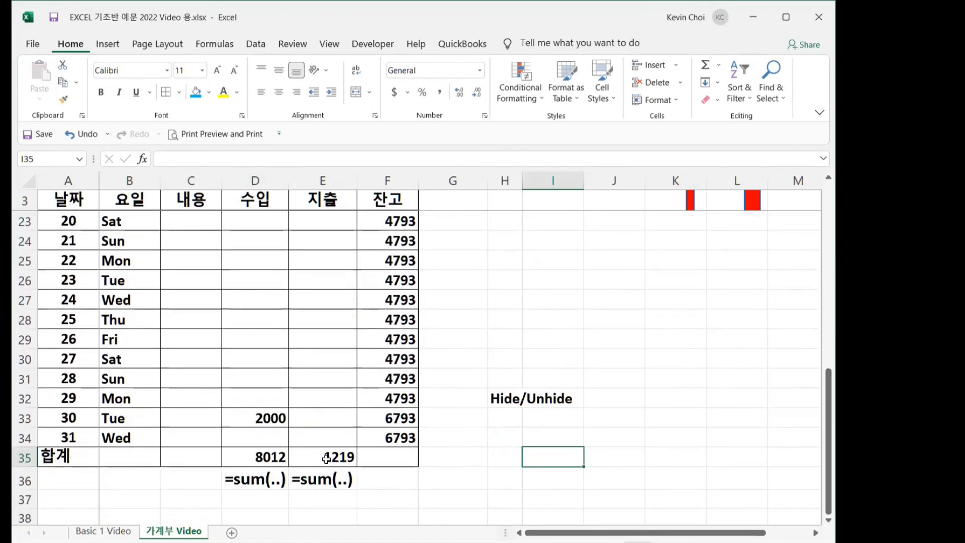
{"action": "left_click", "coordinate": [320, 380]}
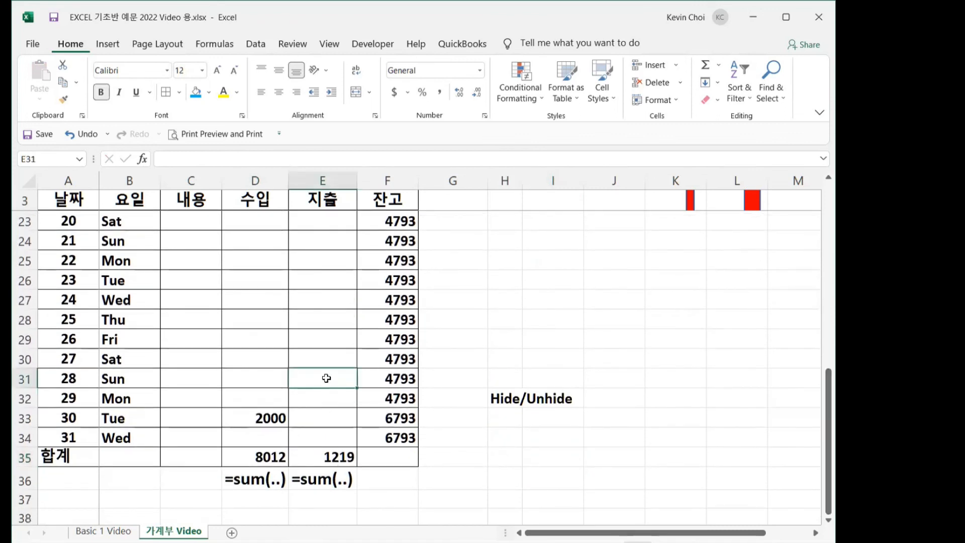
{"action": "type", "text": "500"}
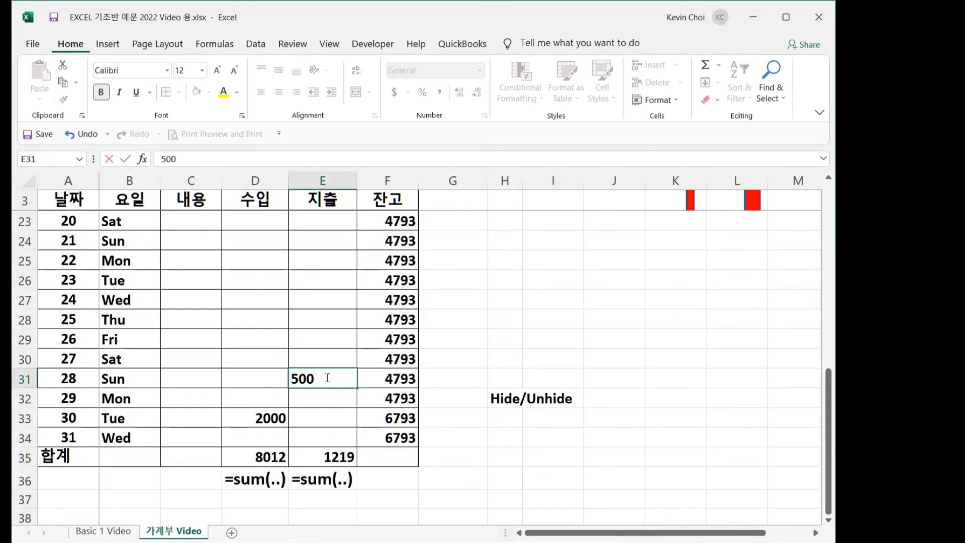
{"action": "key", "text": "Return"}
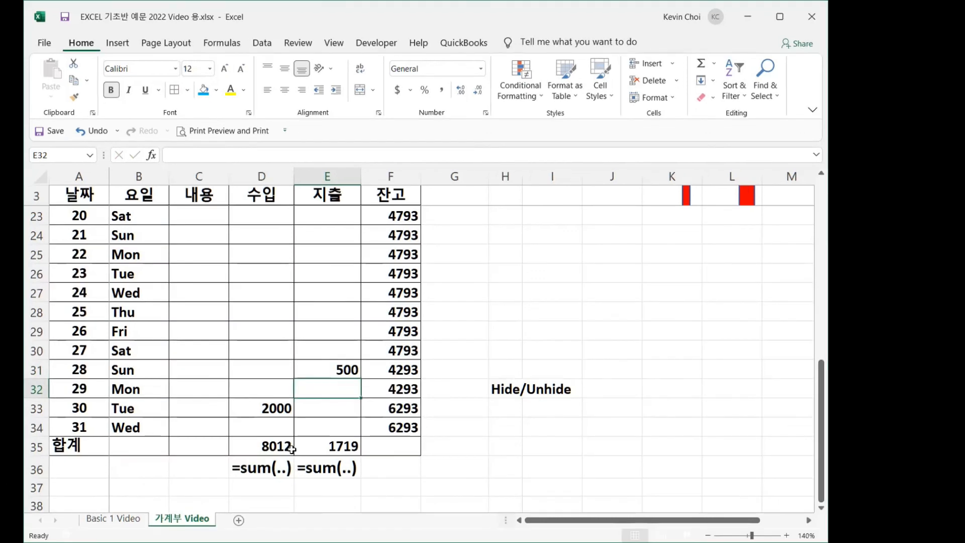
- Select the day, description, income and expense cells from B4 through column E, leaving out the F balance formulas
{"action": "scroll", "coordinate": [259, 325], "scroll_direction": "up", "scroll_amount": 6}
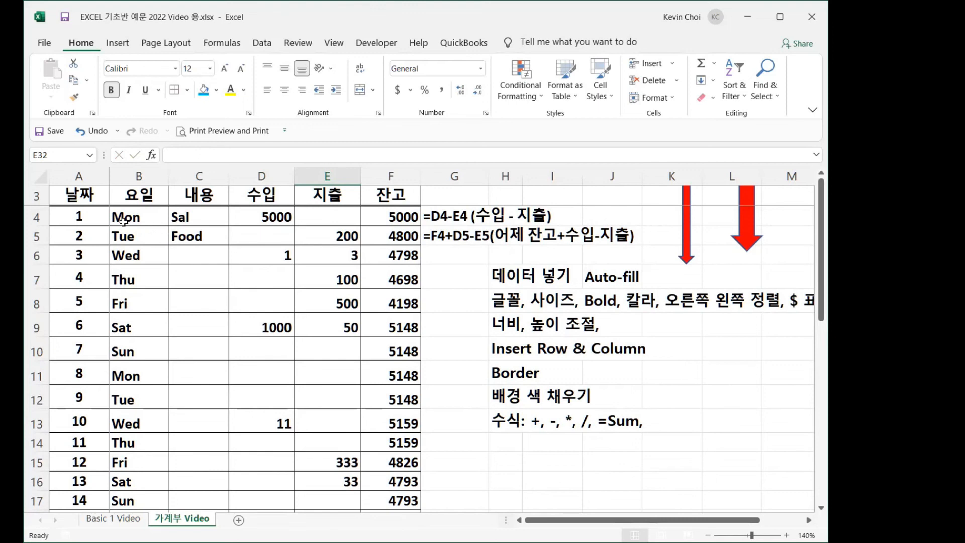
{"action": "left_click_drag", "start_coordinate": [124, 218], "coordinate": [337, 221]}
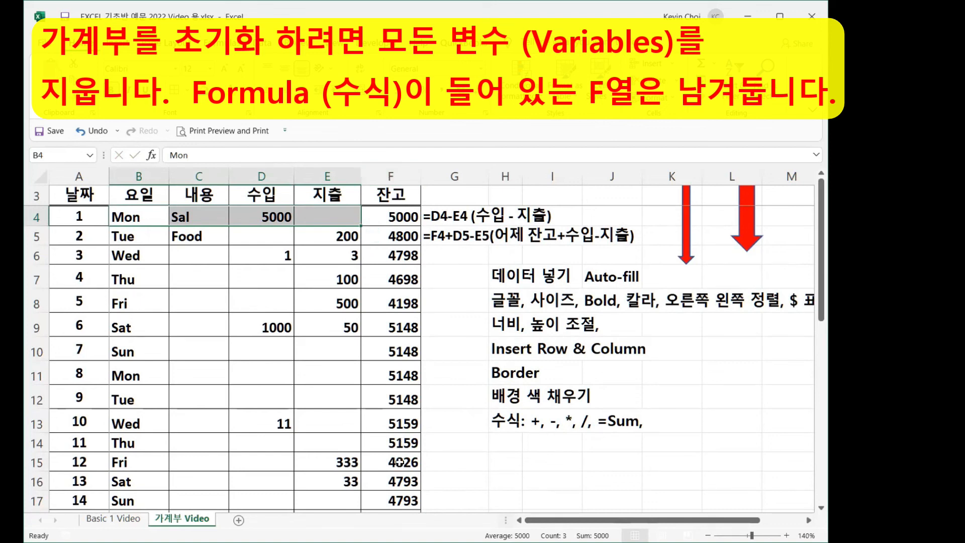
{"action": "left_click", "coordinate": [391, 219]}
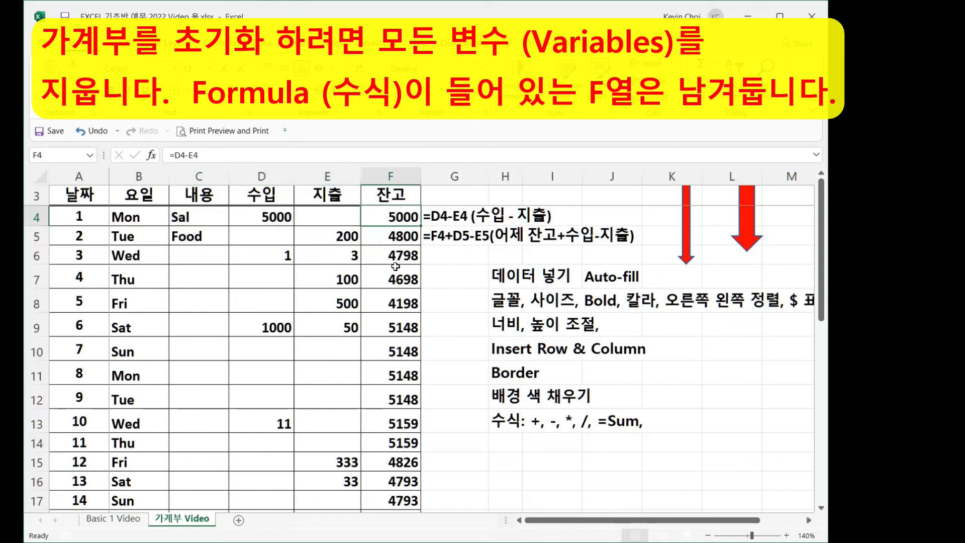
{"action": "left_click", "coordinate": [132, 219]}
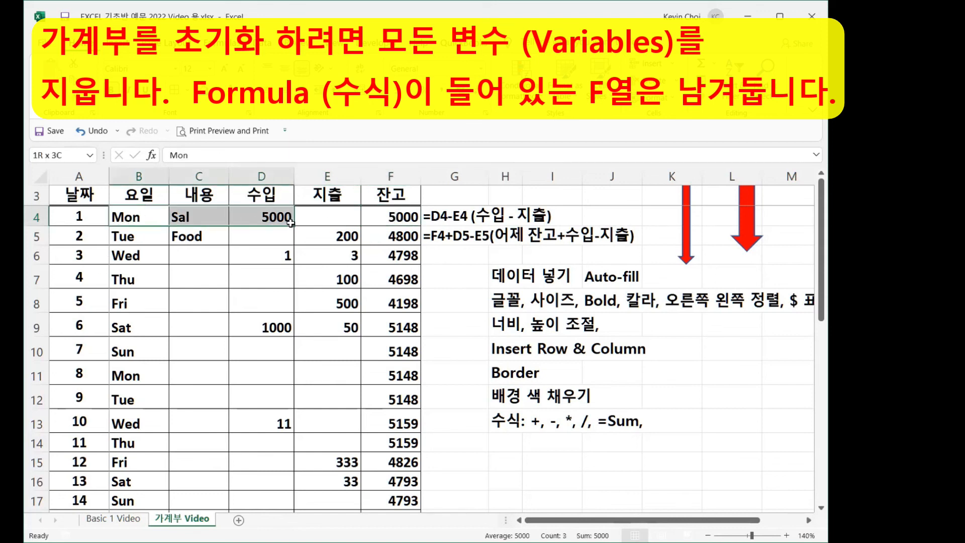